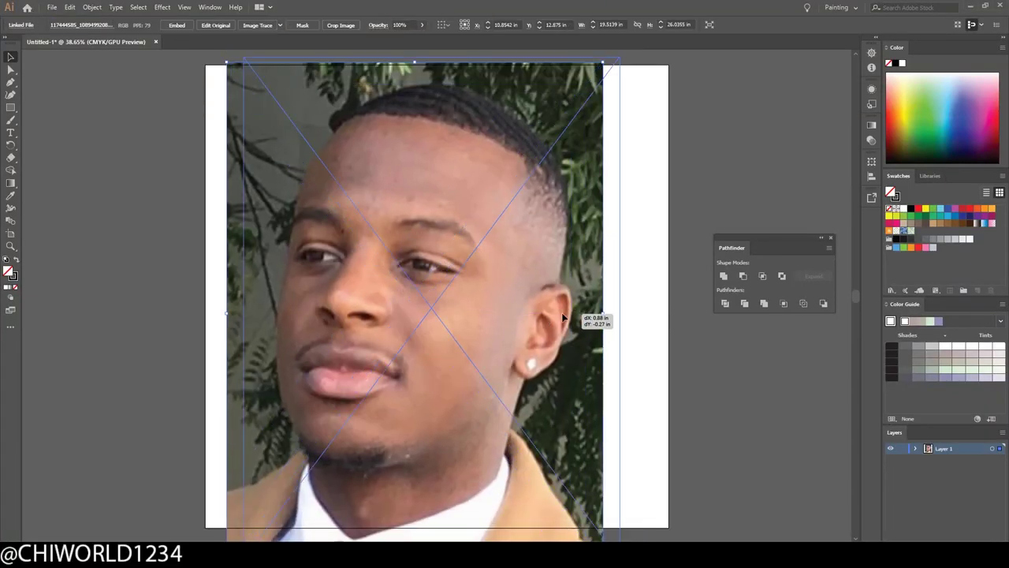
Place the reference photo, tilt it slightly, fade it to 62% opacity and lock its layer
left_click_drag(570, 258, 556, 311)
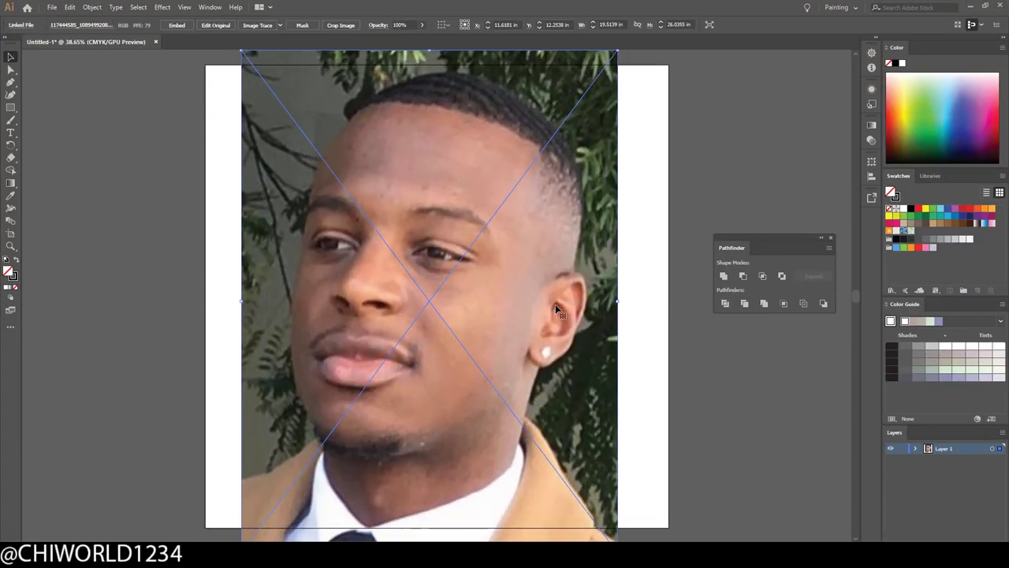
left_click_drag(623, 298, 611, 294)
left_click(421, 24)
left_click_drag(432, 38, 414, 39)
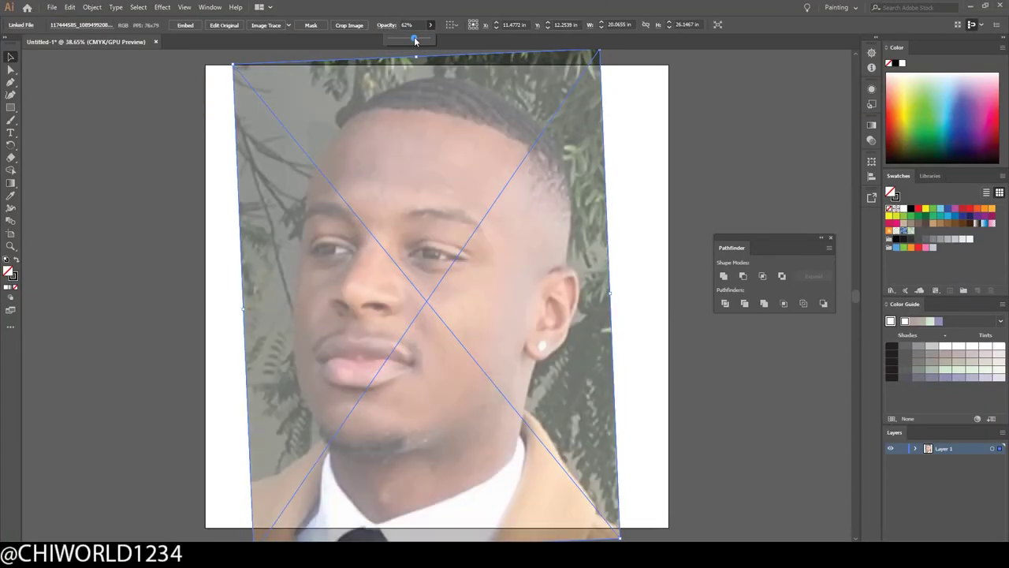
key("ctrl+shift+a")
left_click(11, 120)
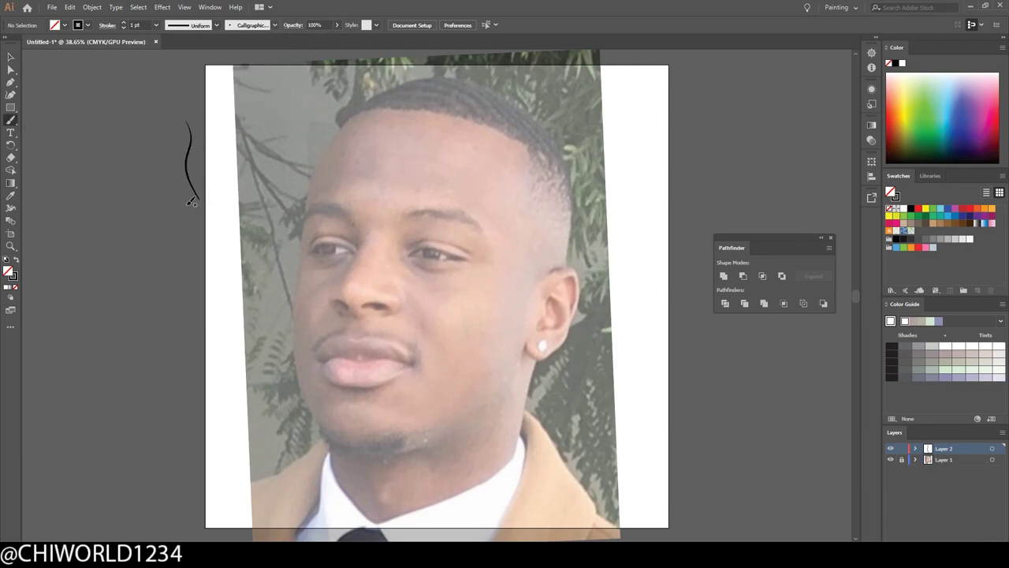
Add Layer 2 and, with the Paintbrush, trace the left side of the face and the jaw
left_click(155, 24)
left_click(169, 49)
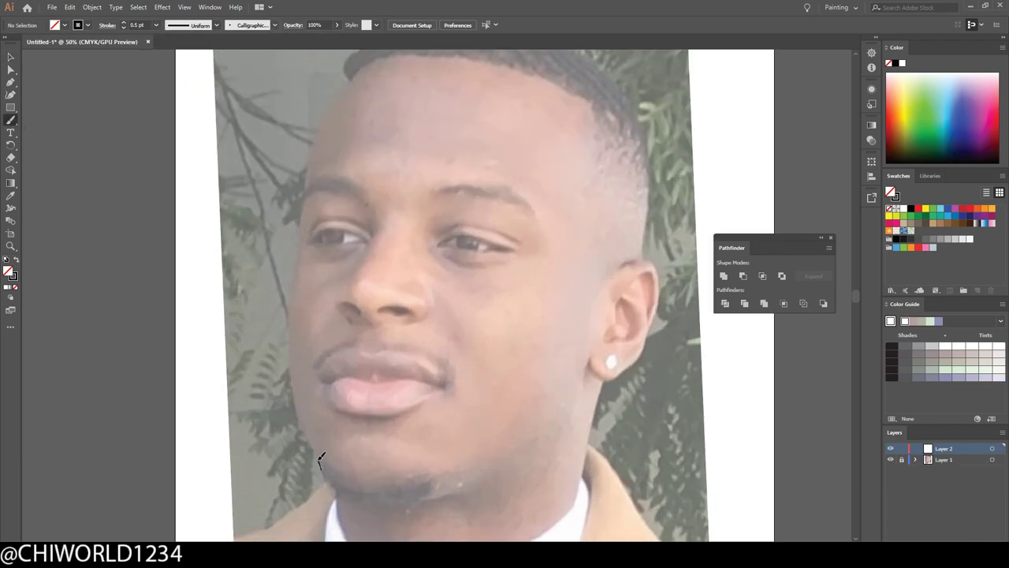
left_click_drag(312, 426, 337, 118)
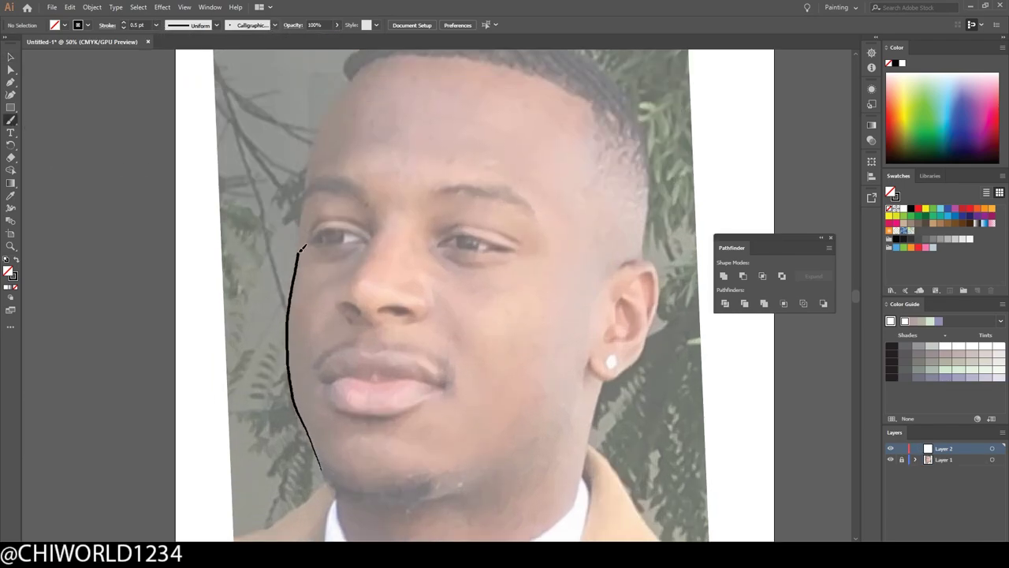
scroll(316, 433, "up", 2)
scroll(315, 434, "up", 1)
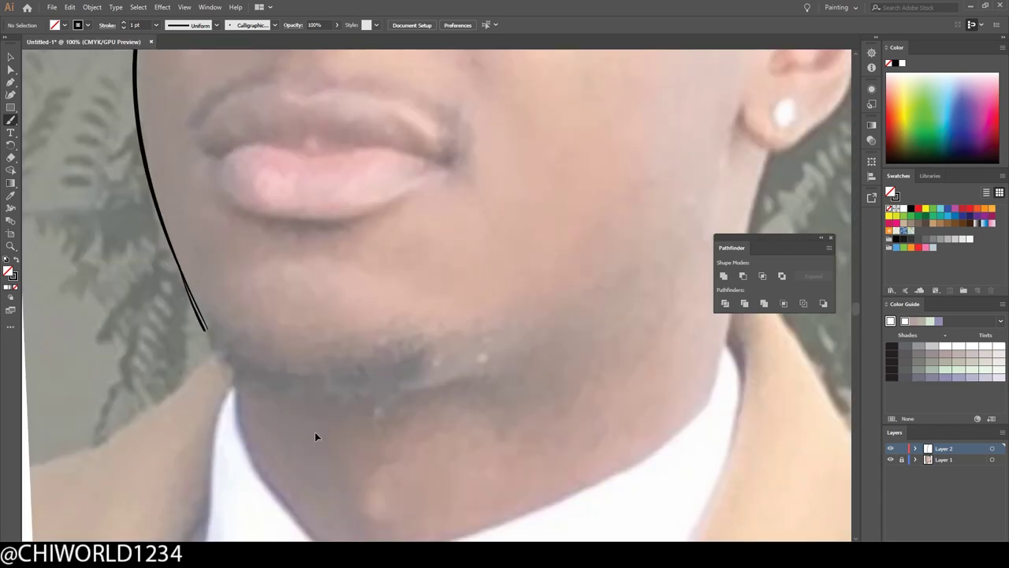
scroll(315, 433, "up", 1)
mouse_move(148, 355)
left_mouse_down()
mouse_move(317, 452)
mouse_move(613, 410)
mouse_move(663, 380)
left_mouse_up()
Outline the area below the ear and the back of the ear with brush strokes
scroll(679, 532, "down", 1)
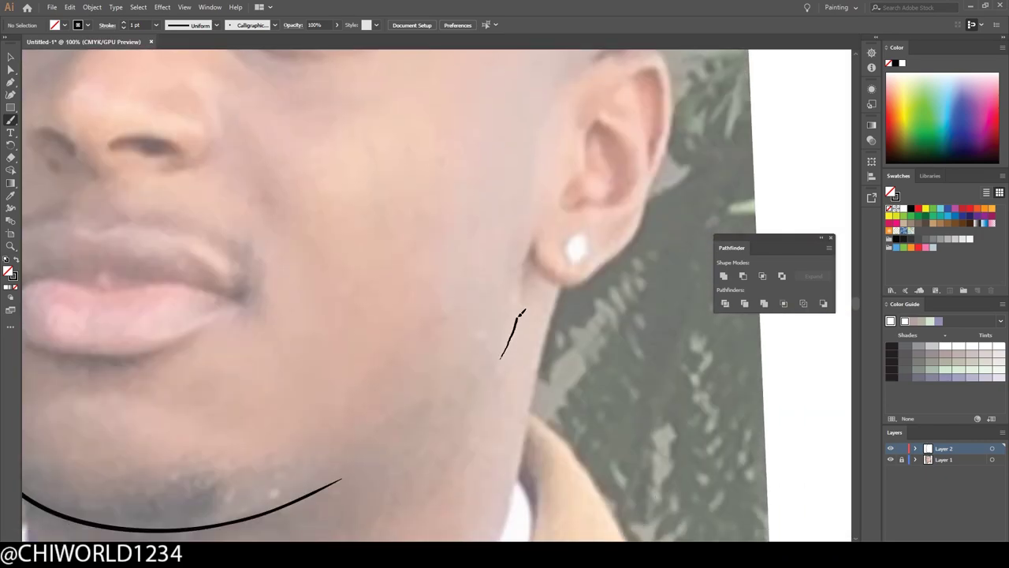
left_click_drag(521, 314, 545, 234)
scroll(316, 315, "up", 1)
left_click_drag(315, 324, 500, 329)
scroll(500, 329, "up", 1)
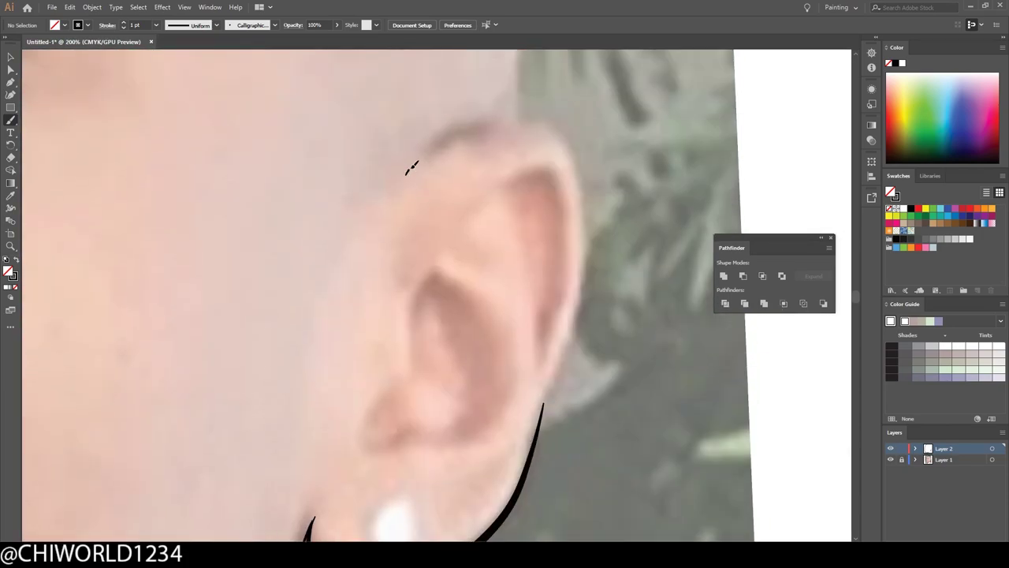
mouse_move(409, 169)
left_mouse_down()
mouse_move(568, 331)
mouse_move(534, 458)
left_mouse_up()
scroll(590, 496, "down", 3)
scroll(627, 485, "up", 1)
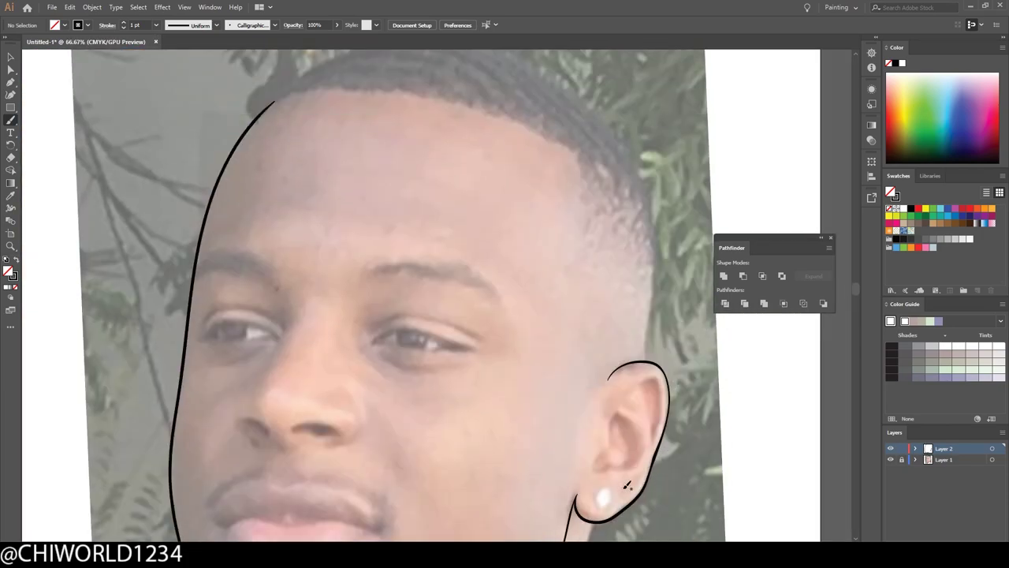
scroll(627, 485, "up", 2)
Trace the top of the head down to the ear and draw both sides of the neck
left_click_drag(206, 193, 585, 418)
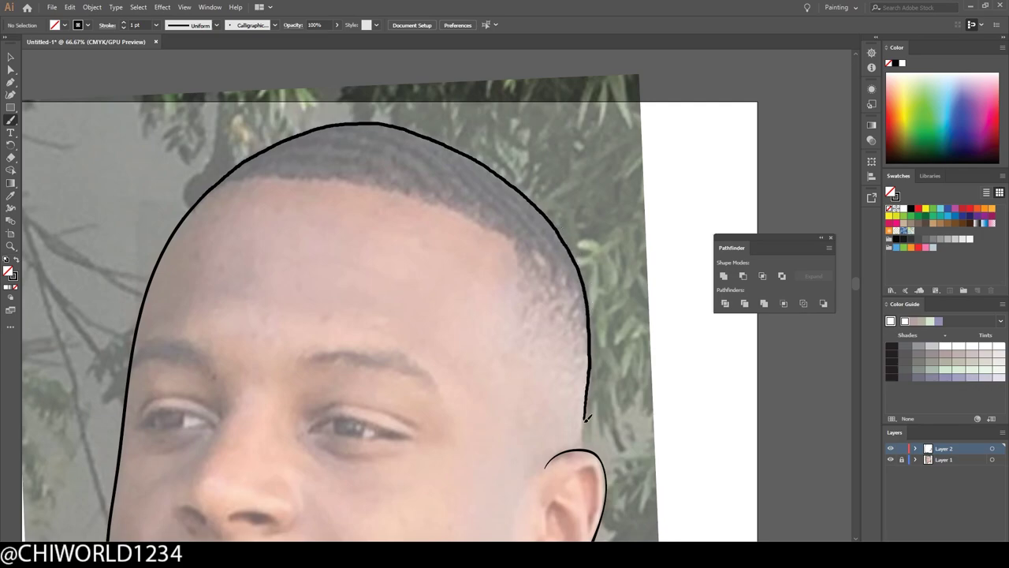
scroll(563, 481, "down", 2)
scroll(486, 310, "up", 4)
left_click_drag(505, 162, 486, 323)
scroll(542, 465, "down", 3)
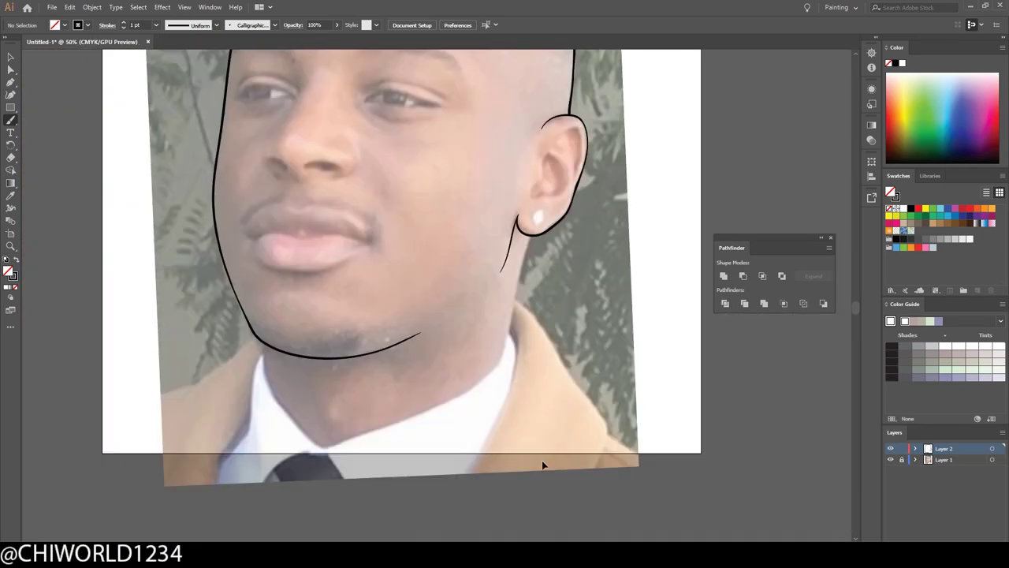
scroll(542, 465, "up", 3)
mouse_move(497, 128)
left_mouse_down()
mouse_move(444, 290)
mouse_move(418, 483)
left_mouse_up()
scroll(550, 453, "down", 3)
scroll(473, 457, "up", 2)
left_click_drag(175, 220, 181, 267)
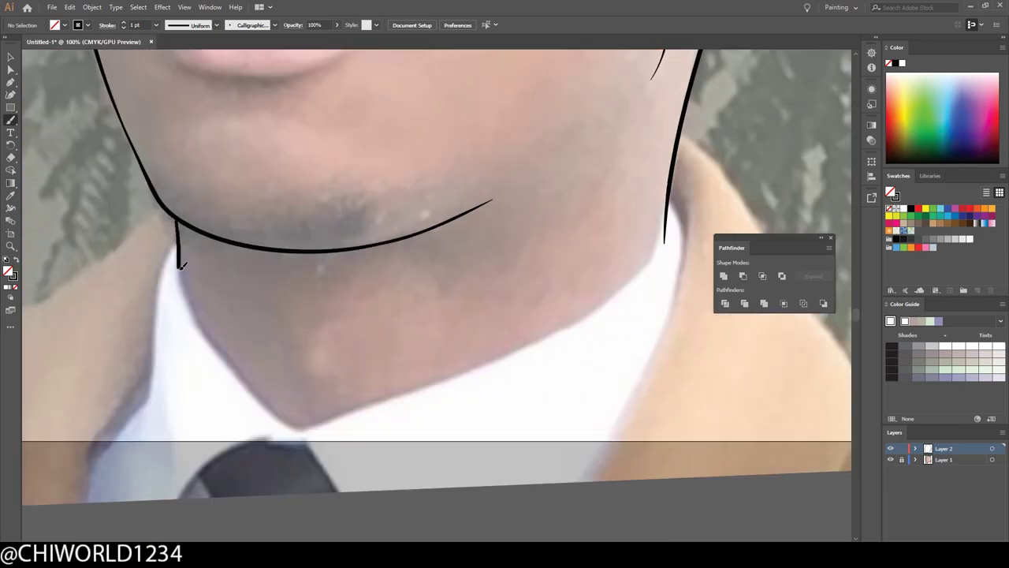
Draw a wavy dripping line along the collar
mouse_move(667, 213)
left_mouse_down()
mouse_move(610, 349)
mouse_move(531, 328)
mouse_move(446, 388)
mouse_move(353, 350)
mouse_move(270, 387)
mouse_move(207, 360)
mouse_move(183, 338)
mouse_move(167, 205)
left_mouse_up()
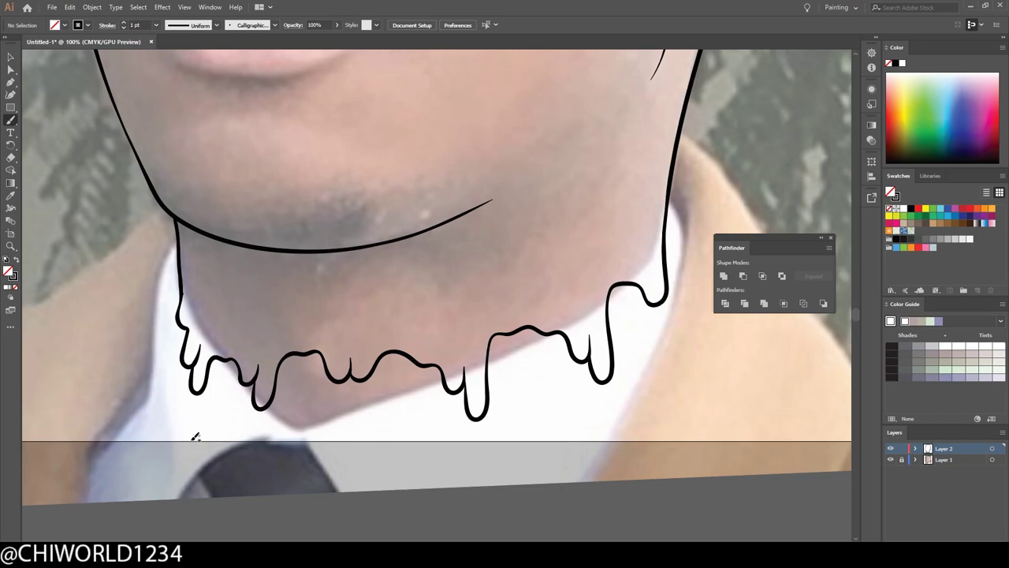
key("ctrl+minus")
key("ctrl+plus")
key("ctrl+plus")
key("ctrl+plus")
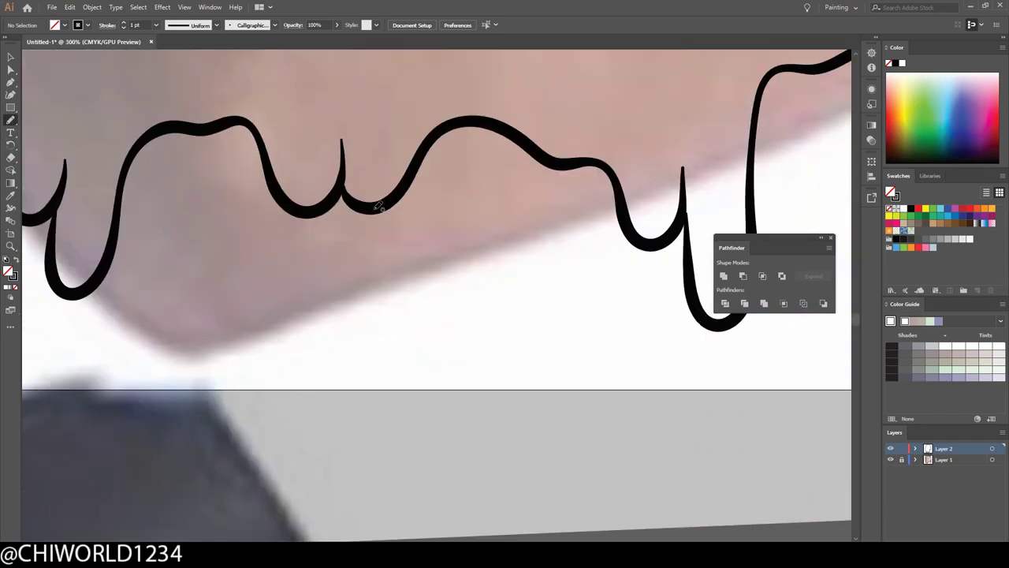
Finish the drip outline and fill the neck drips solid black with the Blob Brush
left_click_drag(356, 202, 385, 207)
left_click(17, 267)
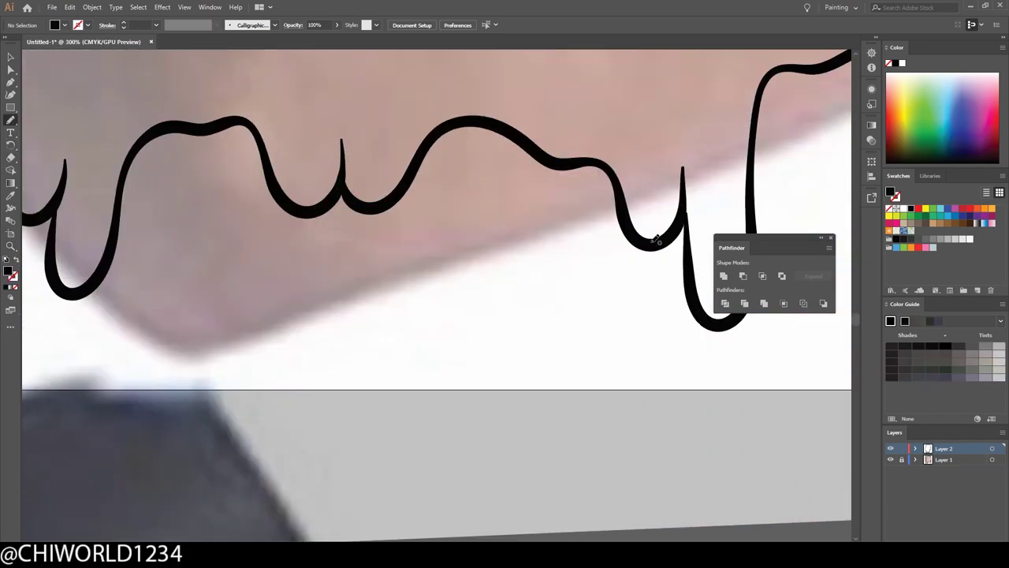
mouse_move(685, 213)
left_mouse_down()
mouse_move(493, 236)
mouse_move(204, 225)
left_mouse_up()
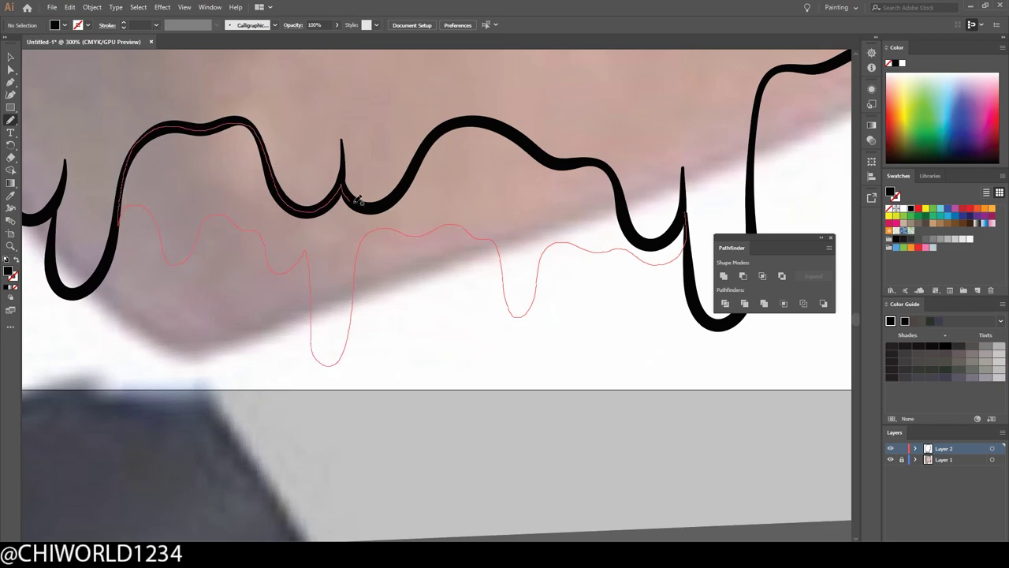
left_click_drag(167, 124, 683, 213)
mouse_move(506, 220)
left_mouse_down()
mouse_move(210, 221)
mouse_move(331, 108)
mouse_move(505, 215)
left_mouse_up()
scroll(402, 288, "up", 5)
scroll(402, 288, "right", 5)
mouse_move(402, 288)
left_mouse_down()
mouse_move(500, 214)
mouse_move(403, 288)
left_mouse_up()
key("ctrl+=")
mouse_move(462, 252)
left_mouse_down()
mouse_move(378, 326)
mouse_move(461, 252)
left_mouse_up()
Paint a spiky black beard along the chin, extending its left edge
scroll(585, 393, "down", 5)
scroll(586, 393, "up", 3)
scroll(585, 393, "up", 3)
left_click_drag(551, 309, 542, 334)
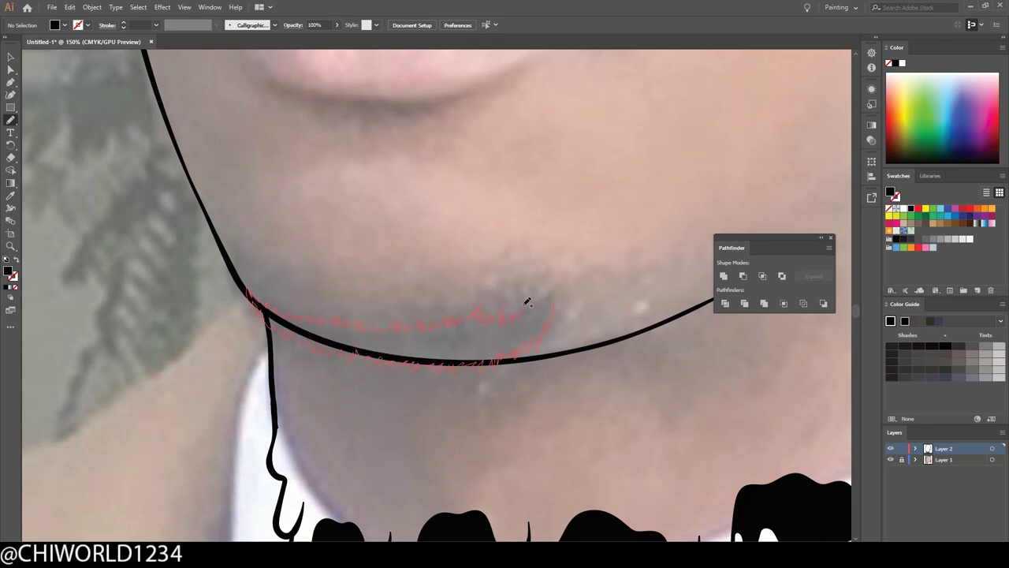
left_click_drag(527, 302, 557, 296)
scroll(593, 373, "up", 1)
scroll(450, 322, "up", 2)
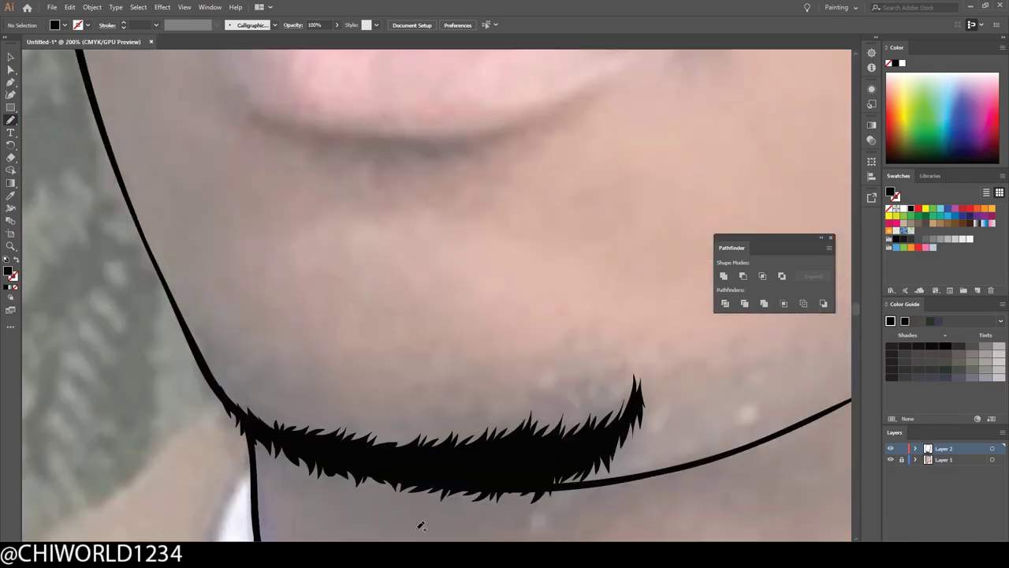
left_click_drag(246, 432, 204, 376)
scroll(572, 509, "down", 5)
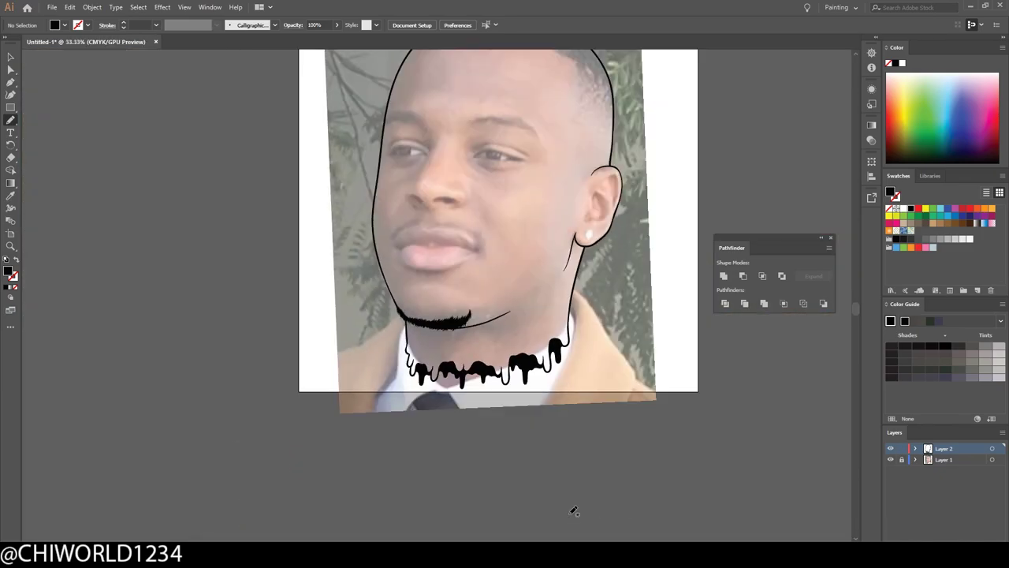
Paint solid black eyeliner shapes on both eyes
scroll(534, 439, "up", 4)
scroll(509, 254, "up", 3)
mouse_move(230, 260)
left_mouse_down()
mouse_move(250, 235)
mouse_move(248, 249)
mouse_move(286, 265)
left_mouse_up()
scroll(390, 418, "down", 4)
scroll(395, 403, "up", 2)
scroll(394, 403, "up", 1)
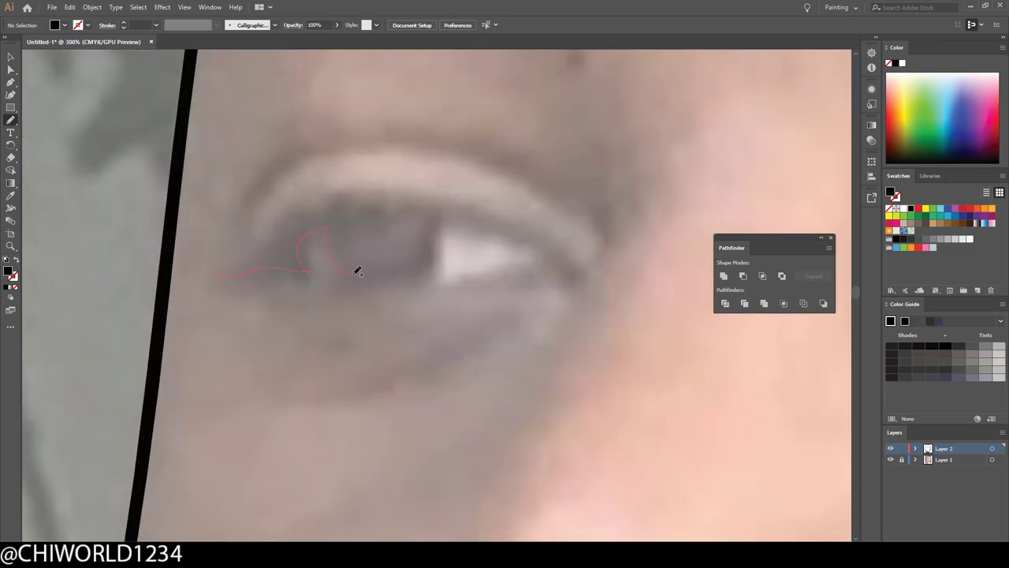
left_click_drag(296, 224, 296, 225)
scroll(318, 416, "down", 3)
scroll(318, 414, "up", 1)
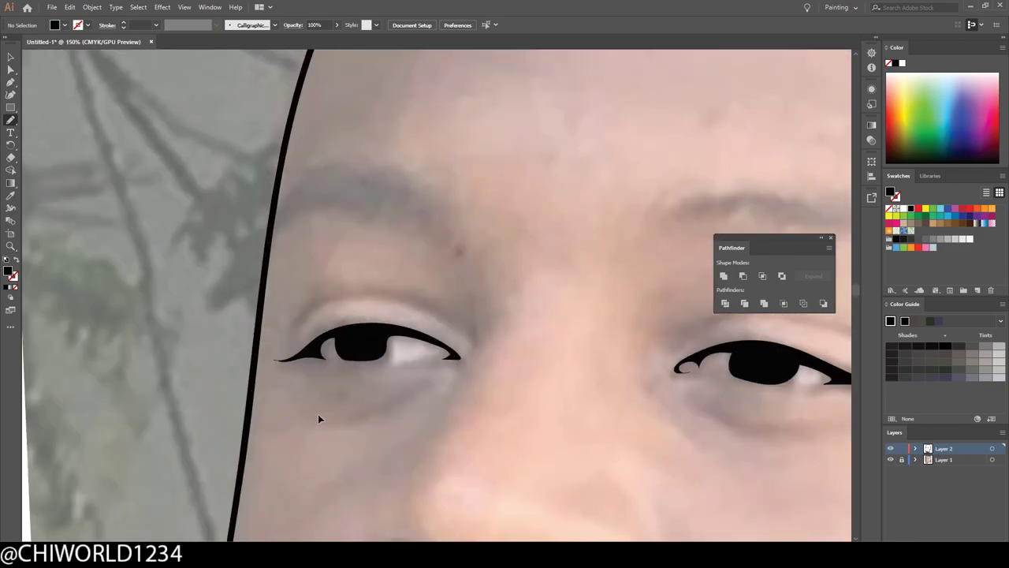
scroll(317, 414, "up", 1)
Paint both feathered black eyebrows and touch up the eyeliner details
left_click_drag(210, 274, 273, 229)
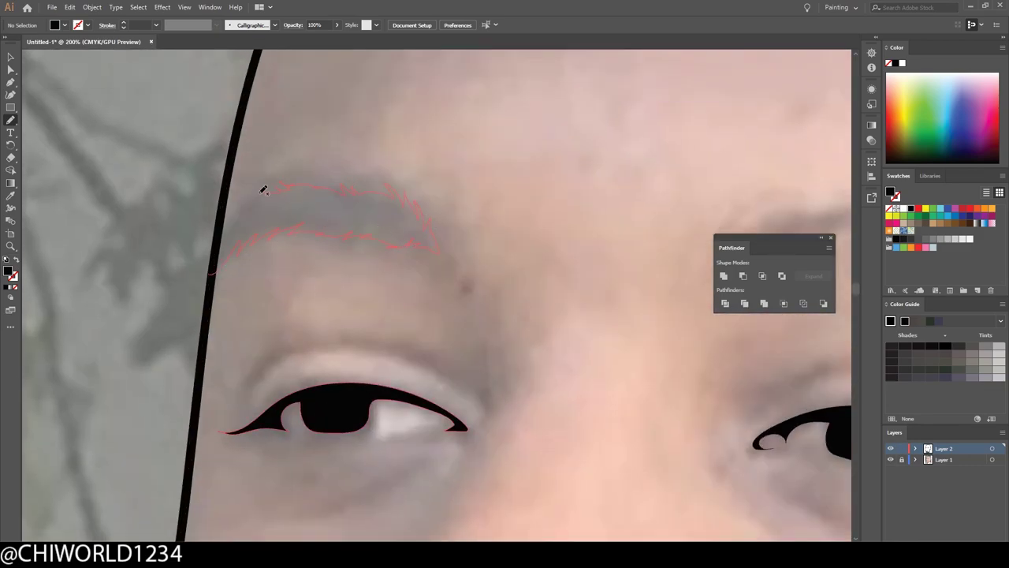
left_click_drag(264, 190, 222, 237)
scroll(434, 495, "down", 2)
scroll(516, 263, "up", 1)
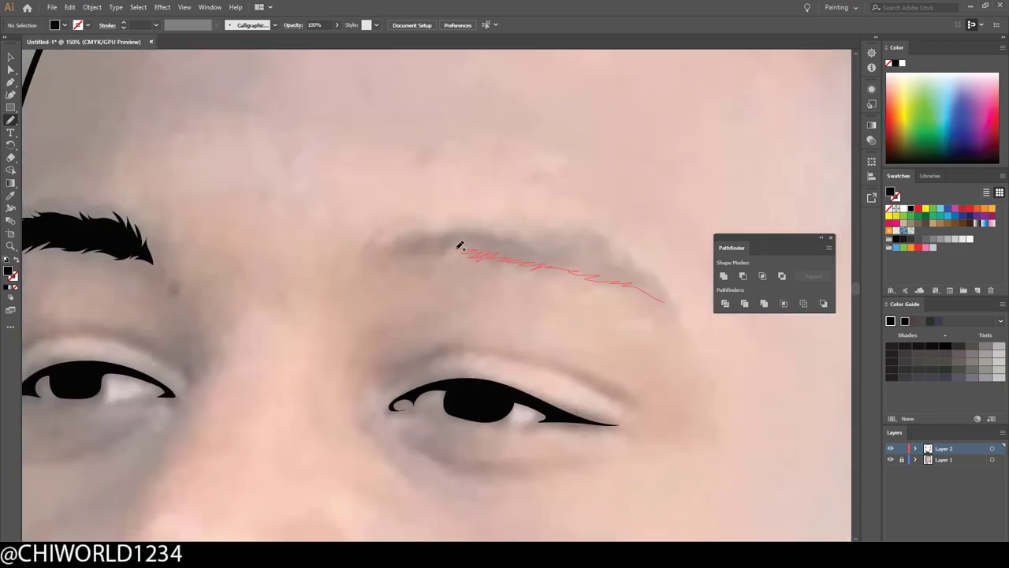
left_click_drag(613, 262, 651, 282)
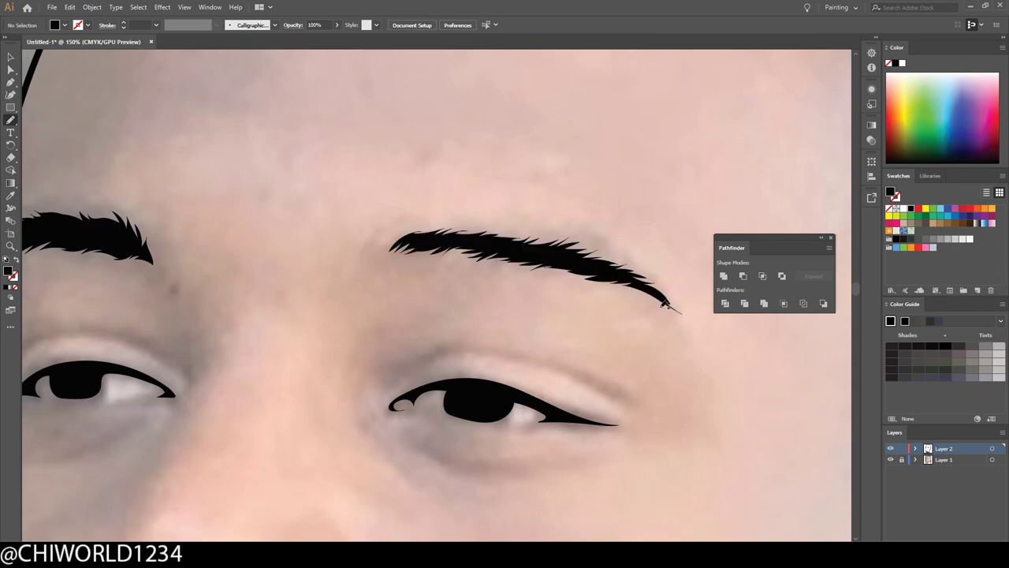
scroll(656, 342, "down", 4)
scroll(542, 359, "down", 1)
scroll(541, 357, "up", 2)
scroll(541, 358, "up", 2)
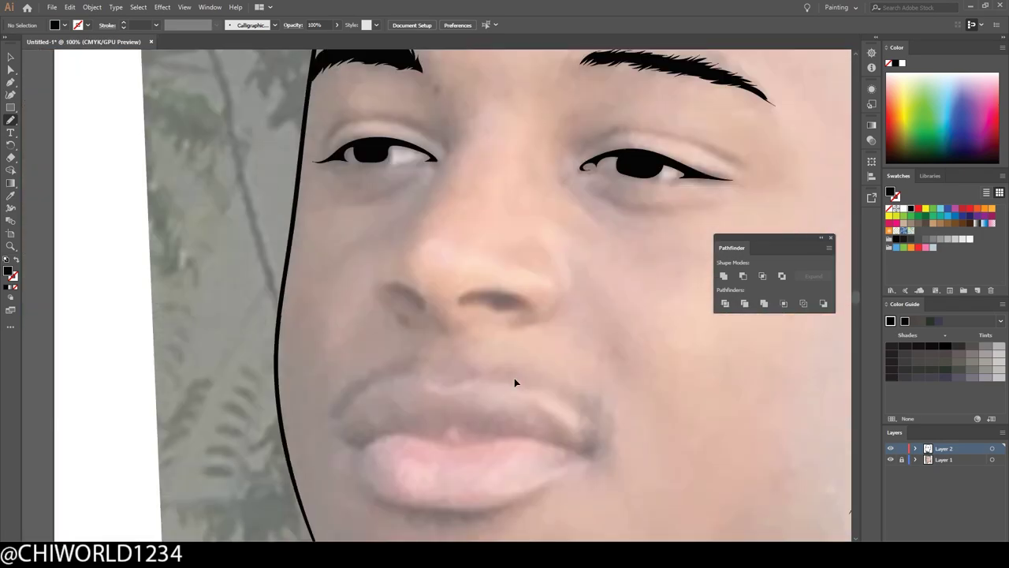
scroll(514, 378, "up", 3)
left_click_drag(385, 318, 382, 302)
left_click_drag(517, 332, 515, 334)
Paint a thick black hair shape along the hairline
scroll(393, 261, "left", 5)
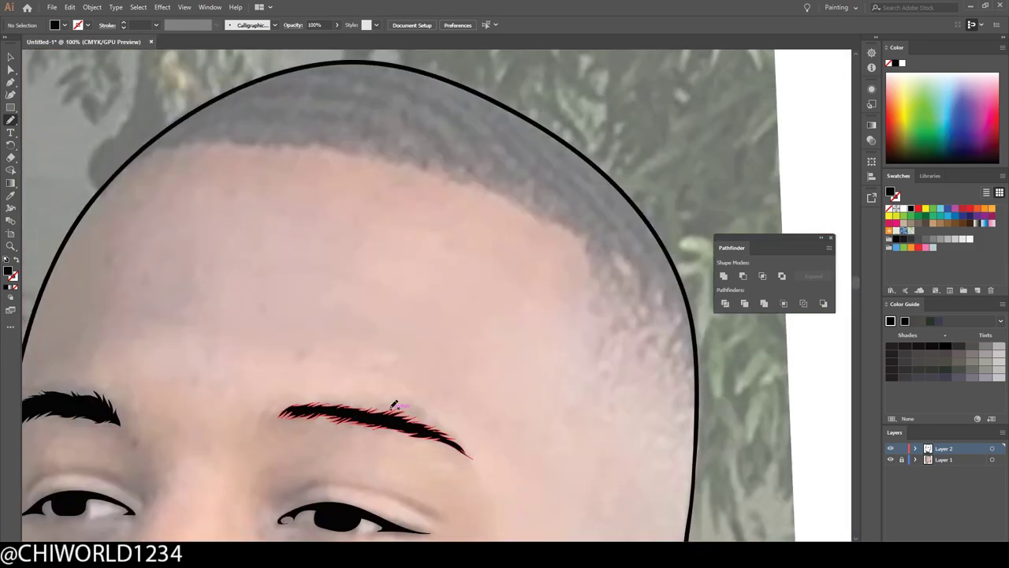
left_click_drag(191, 116, 127, 161)
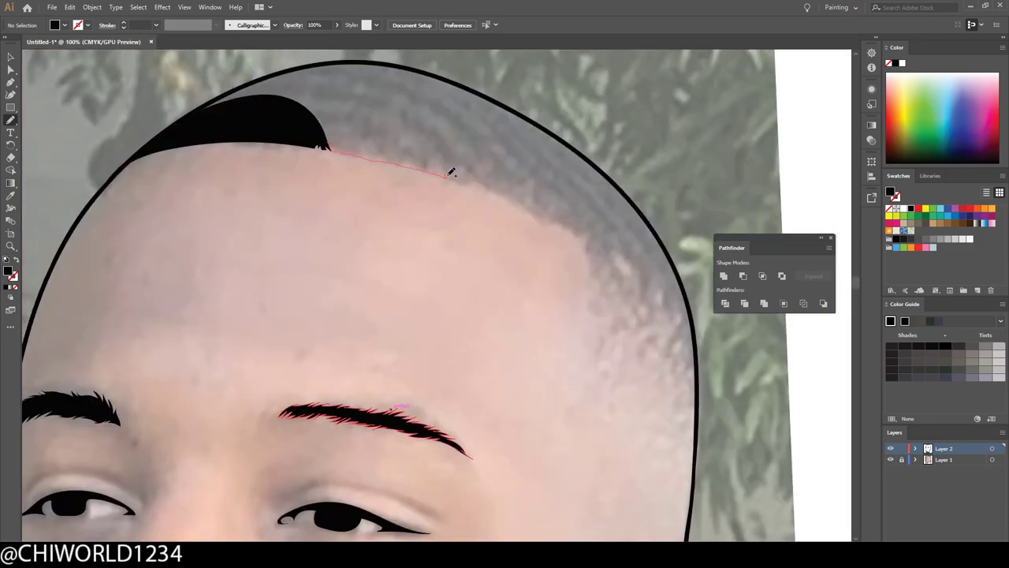
left_click_drag(607, 238, 607, 238)
scroll(504, 284, "down", 5)
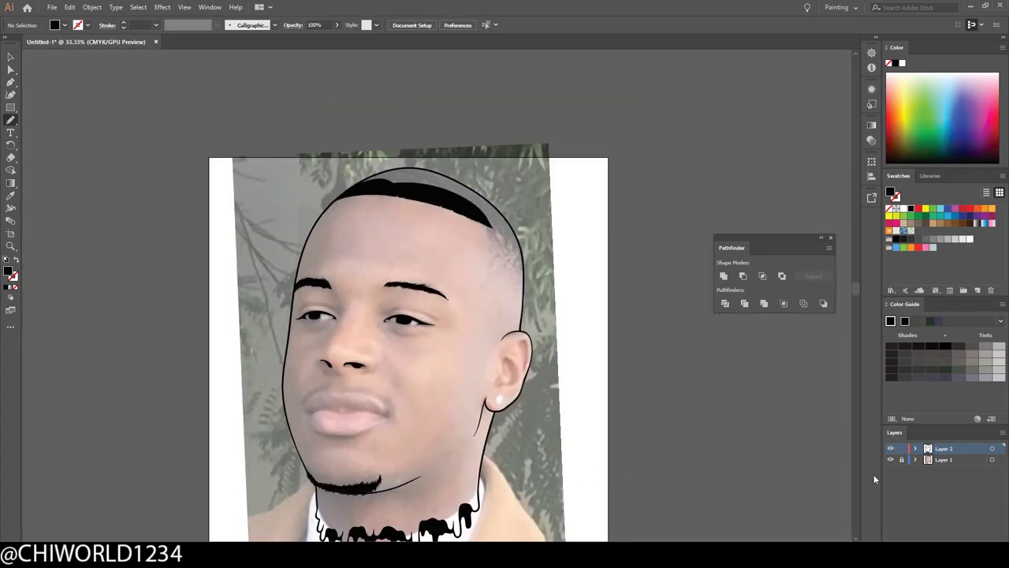
scroll(316, 197, "up", 3)
scroll(152, 122, "up", 2)
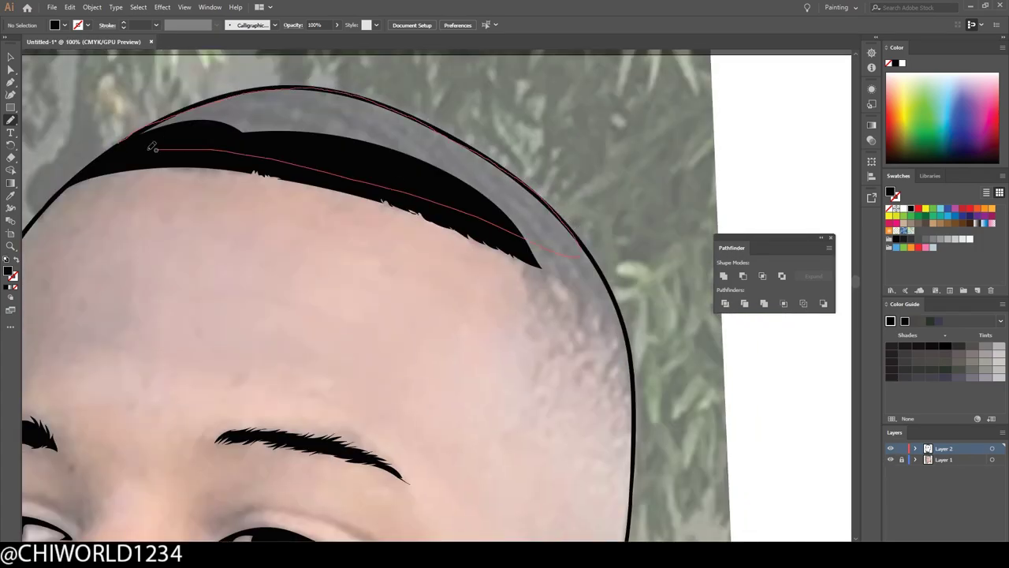
left_click_drag(151, 122, 147, 140)
Fill the hair across the crown and down the side, then swap fill and stroke
scroll(113, 242, "up", 2)
mouse_move(180, 193)
left_mouse_down()
mouse_move(223, 168)
mouse_move(615, 292)
left_mouse_up()
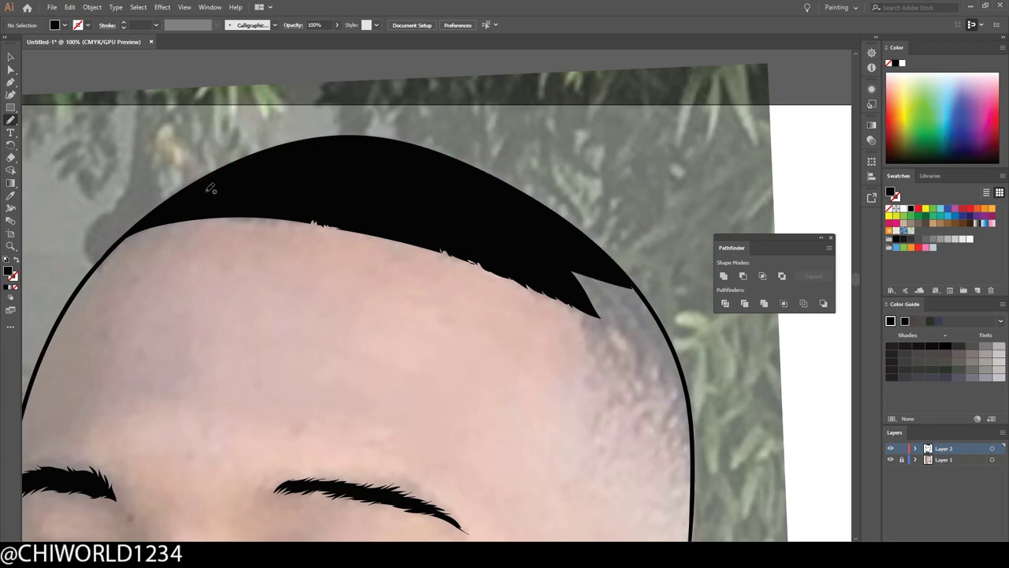
scroll(429, 344, "down", 3)
scroll(355, 213, "up", 2)
left_click_drag(345, 183, 357, 219)
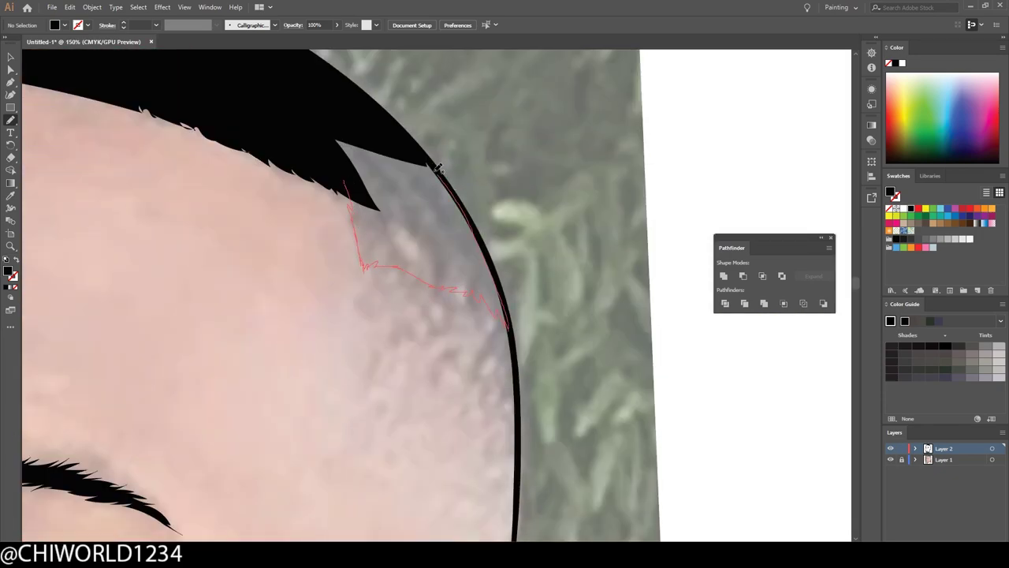
left_click_drag(447, 282, 502, 309)
scroll(534, 368, "down", 2)
scroll(534, 367, "down", 2)
scroll(630, 404, "down", 3)
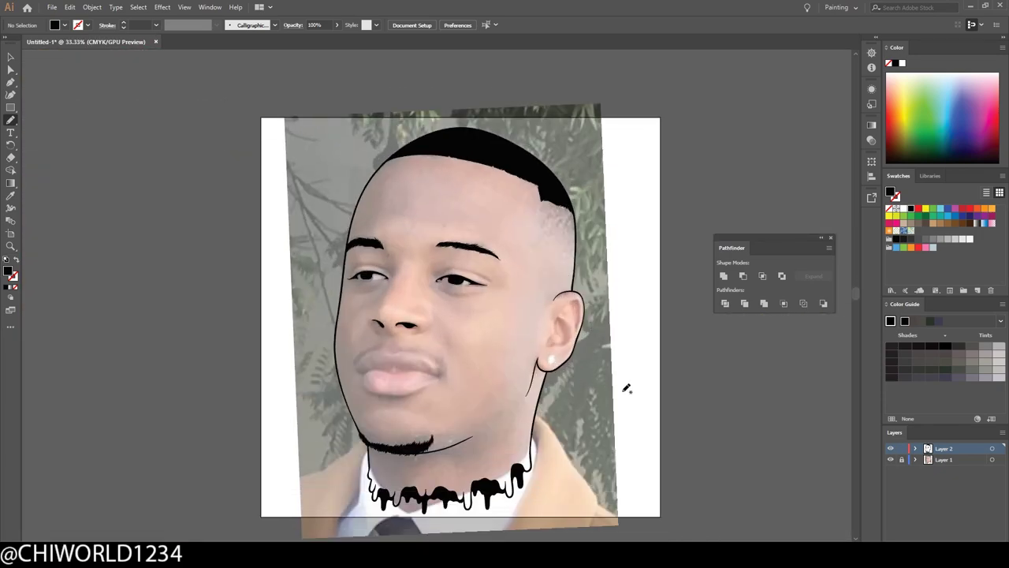
scroll(603, 381, "up", 4)
scroll(536, 383, "up", 2)
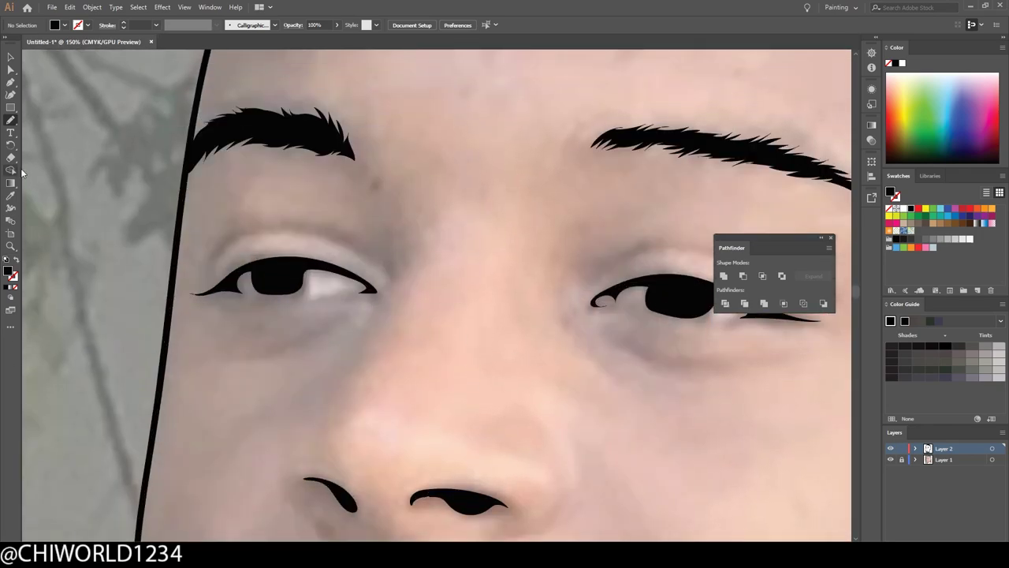
key("shift+x")
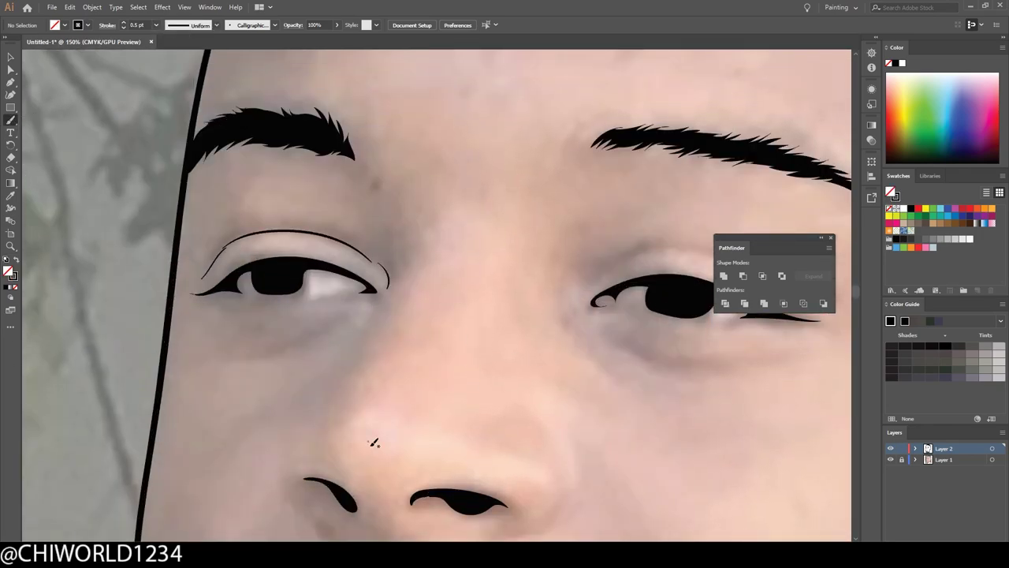
Trace the upper and lower lip outlines with thin black strokes
scroll(373, 441, "up", 1)
scroll(401, 237, "down", 3)
scroll(599, 474, "down", 5)
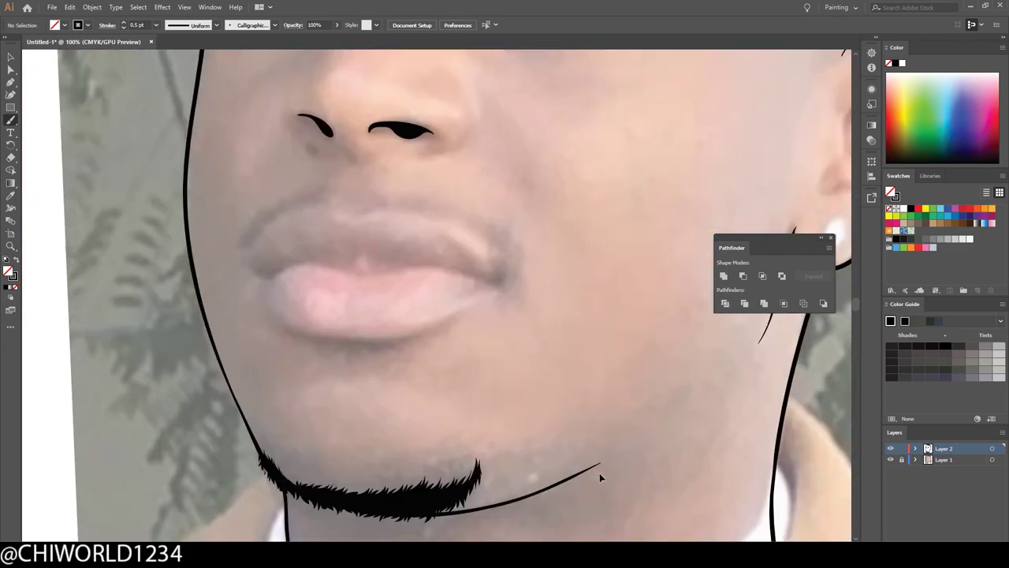
scroll(599, 474, "up", 2)
mouse_move(203, 299)
left_mouse_down()
mouse_move(273, 312)
mouse_move(591, 318)
left_mouse_up()
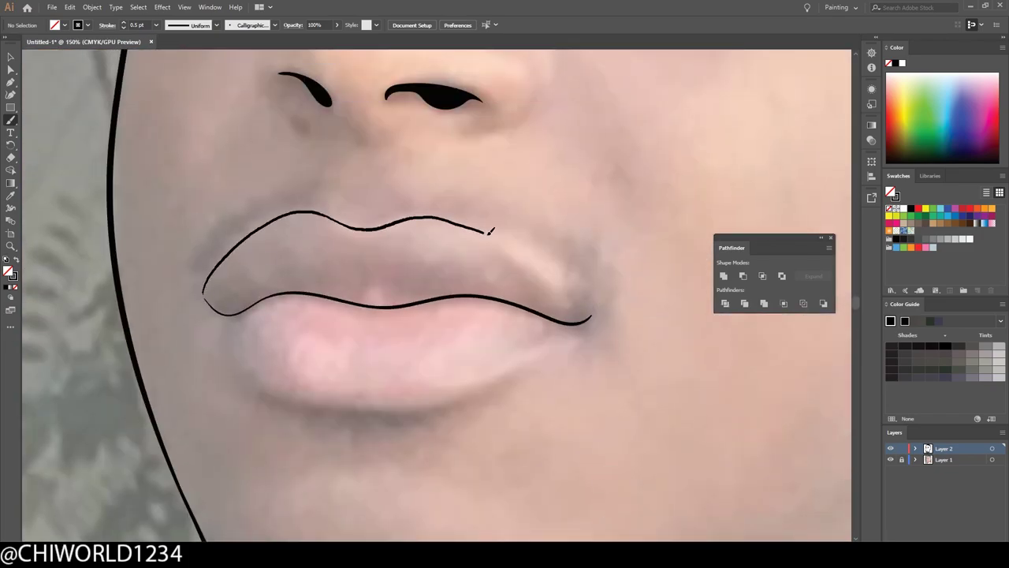
left_click_drag(204, 294, 574, 298)
left_click_drag(225, 327, 548, 360)
Hide the reference photo and draw the outer edges of both nostrils
scroll(599, 361, "down", 5)
left_click(891, 459)
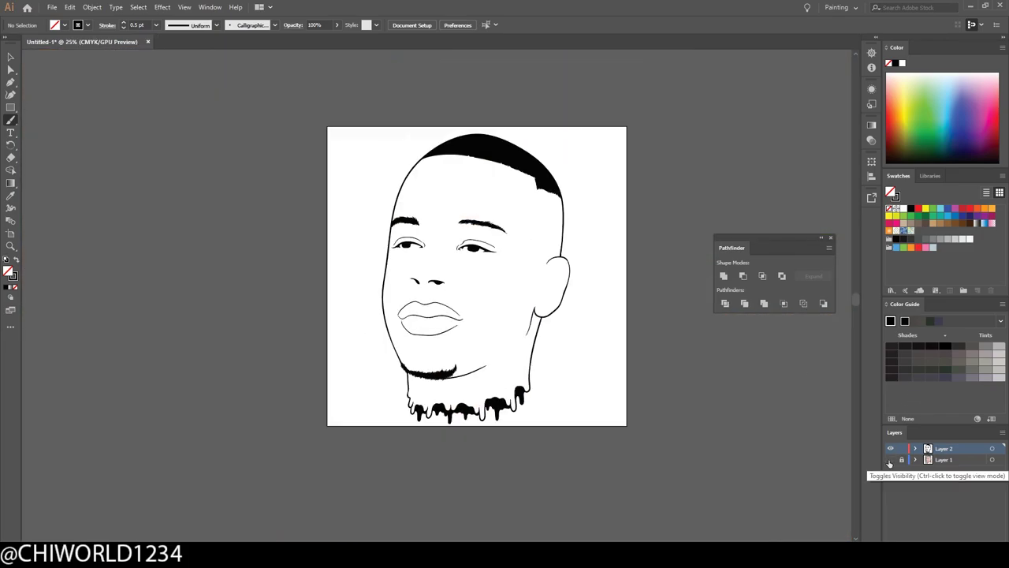
scroll(299, 378, "up", 5)
left_click_drag(308, 401, 265, 317)
scroll(276, 301, "down", 2)
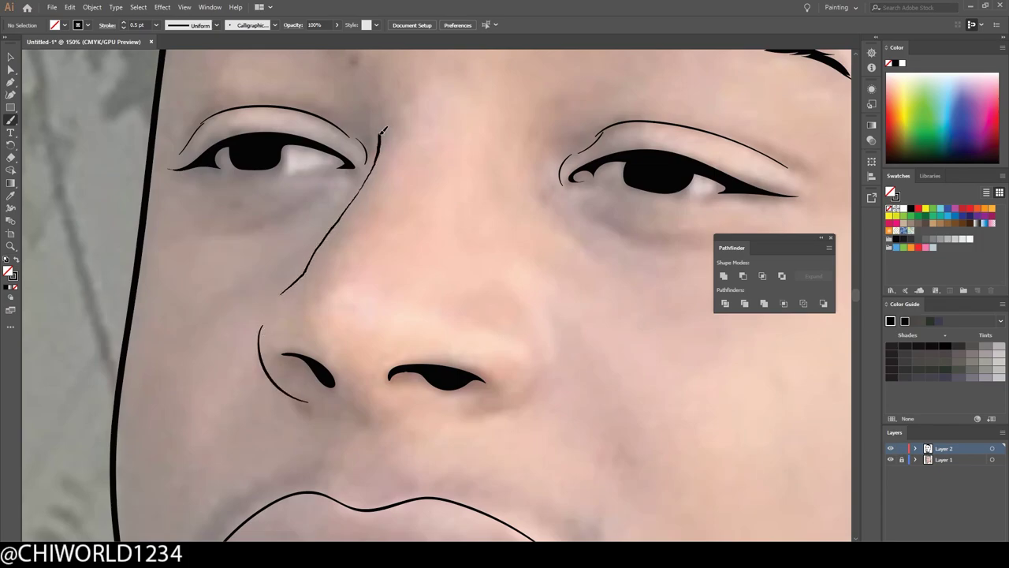
left_click_drag(477, 406, 544, 316)
scroll(545, 315, "down", 3)
scroll(438, 282, "up", 1)
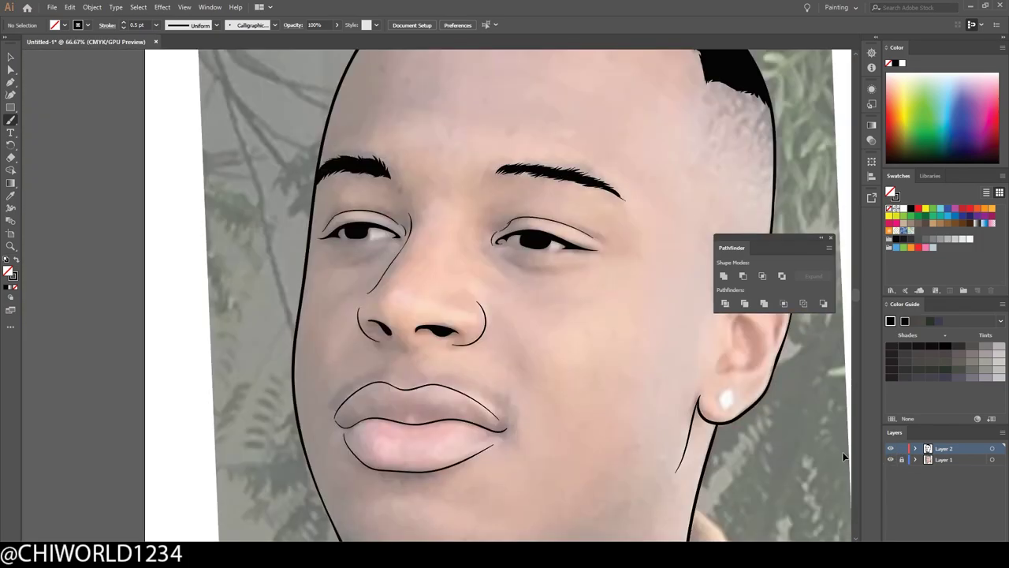
scroll(438, 282, "up", 2)
Draw the inner ear fold lines, a rim line, and a short line above the earlobe
scroll(664, 427, "down", 4)
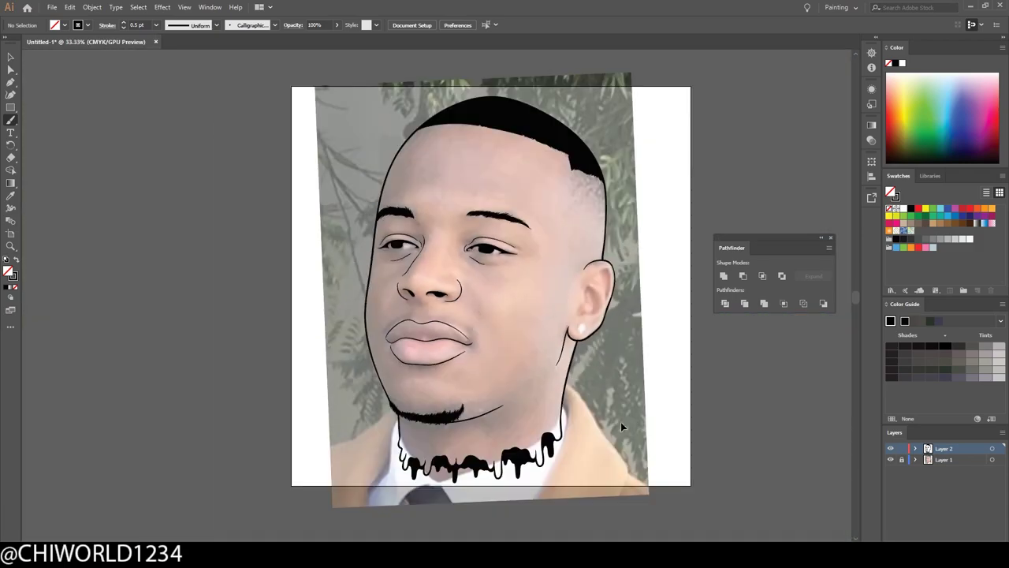
scroll(620, 422, "down", 1)
scroll(437, 400, "up", 2)
scroll(407, 349, "up", 3)
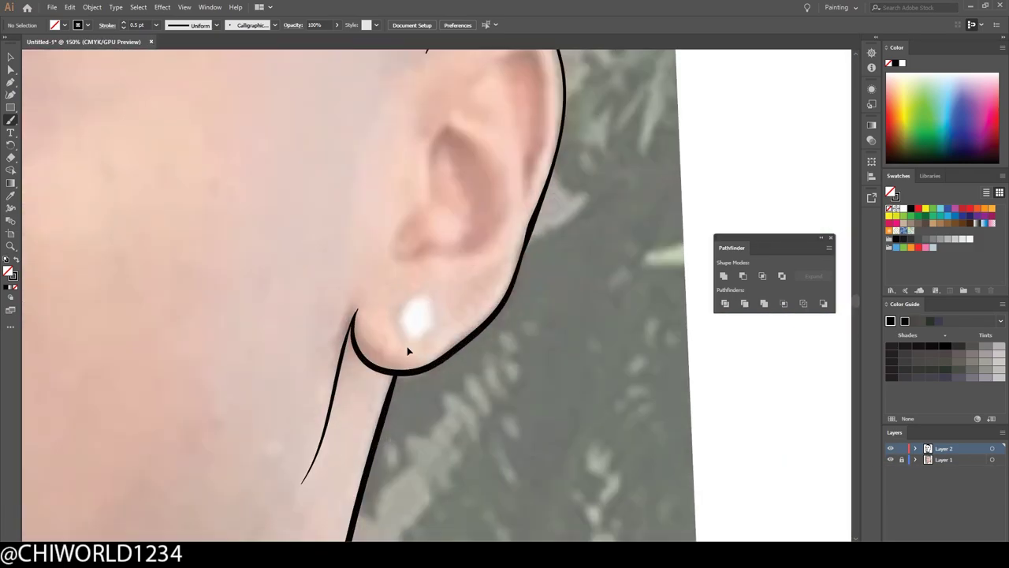
scroll(408, 349, "up", 1)
mouse_move(393, 351)
left_mouse_down()
mouse_move(430, 296)
mouse_move(450, 235)
mouse_move(540, 166)
left_mouse_up()
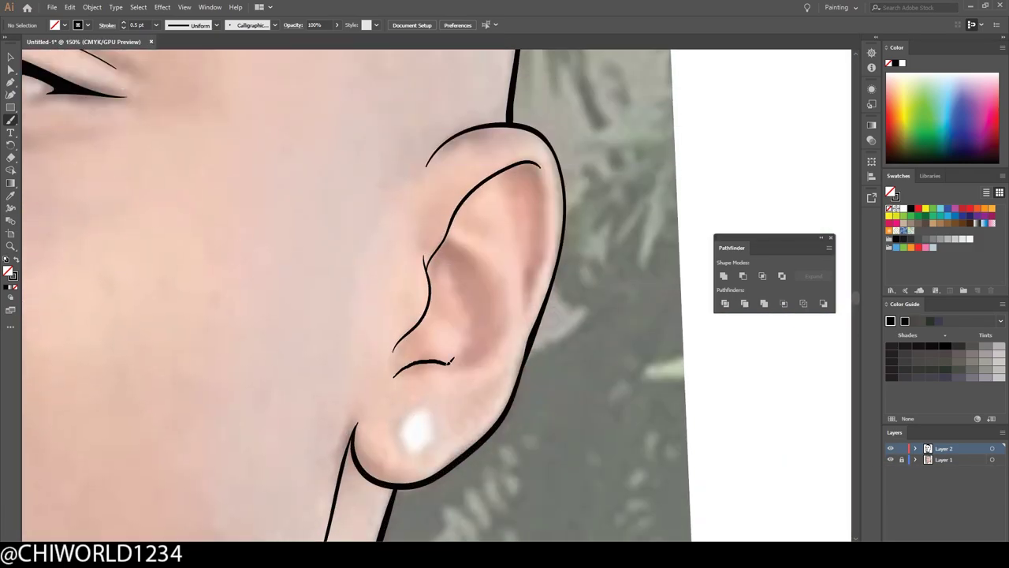
left_click_drag(521, 213, 491, 398)
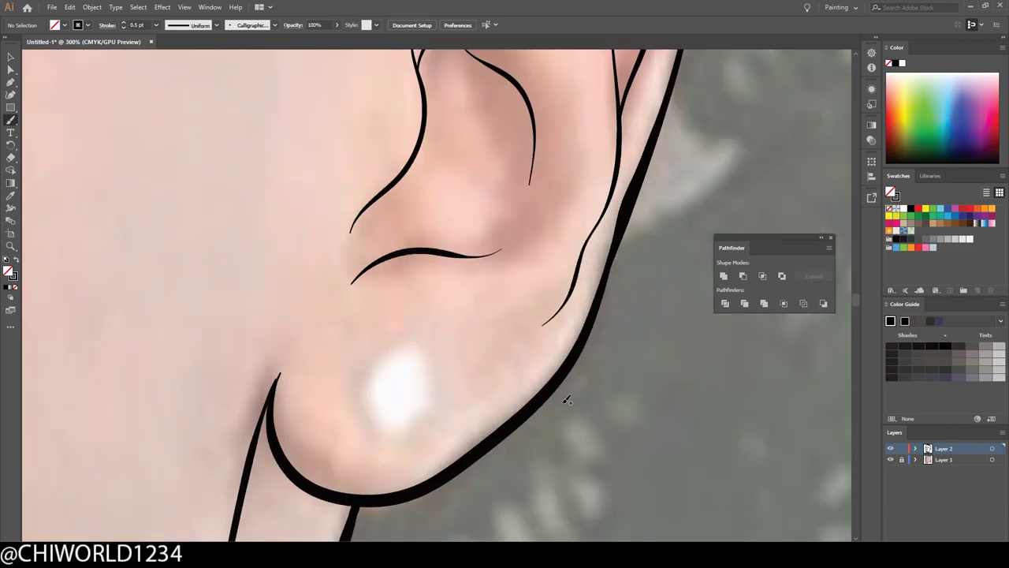
scroll(437, 471, "up", 2)
left_click_drag(516, 331, 443, 363)
Extend the lower lip line to its corner and thicken the upper lip's right corner
scroll(439, 341, "down", 2)
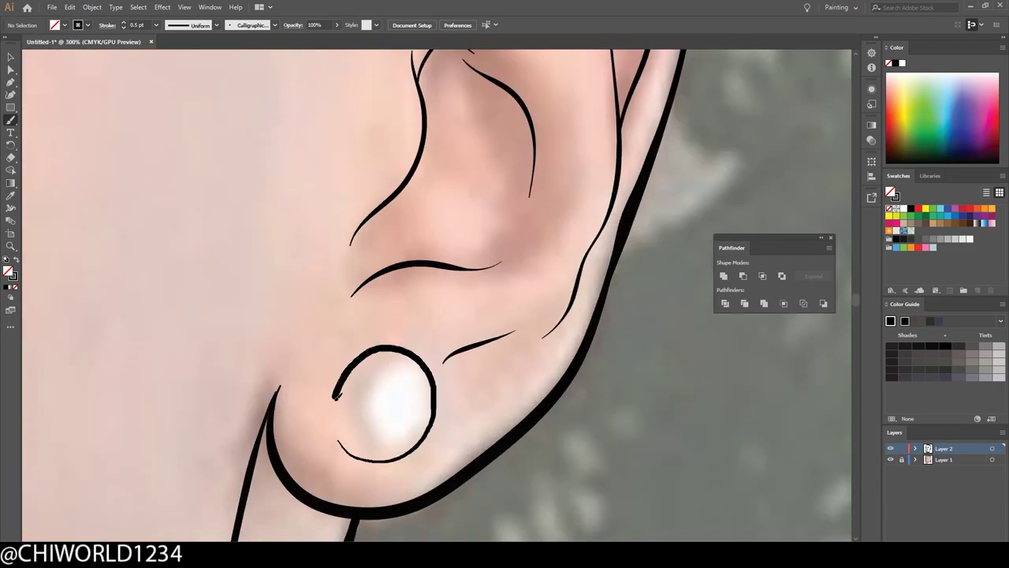
scroll(569, 451, "down", 2)
scroll(561, 436, "down", 2)
scroll(453, 388, "up", 1)
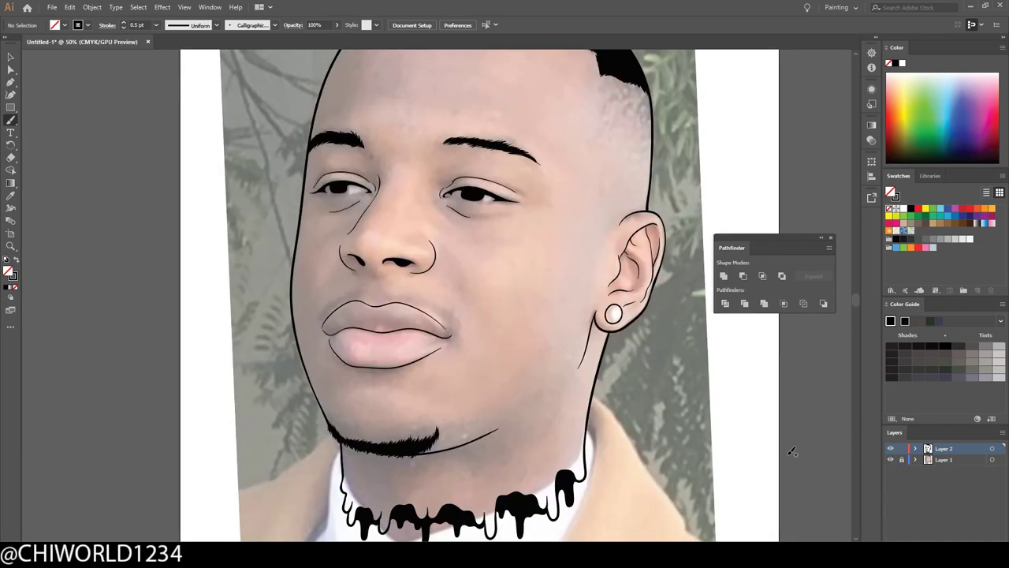
scroll(453, 388, "up", 1)
scroll(453, 388, "down", 1)
scroll(454, 388, "up", 2)
left_click_drag(454, 387, 540, 314)
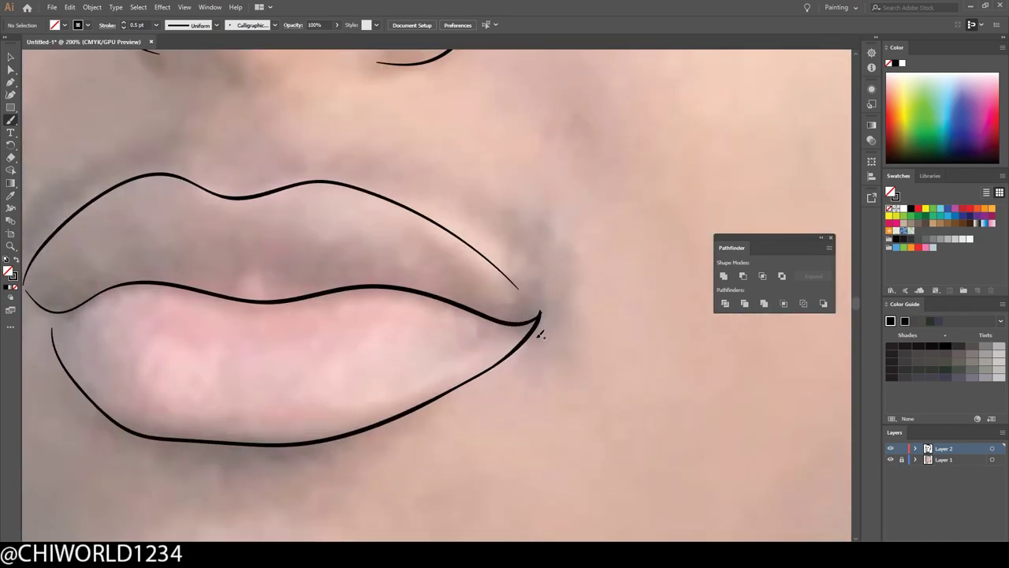
scroll(457, 356, "up", 1)
left_click_drag(642, 355, 435, 181)
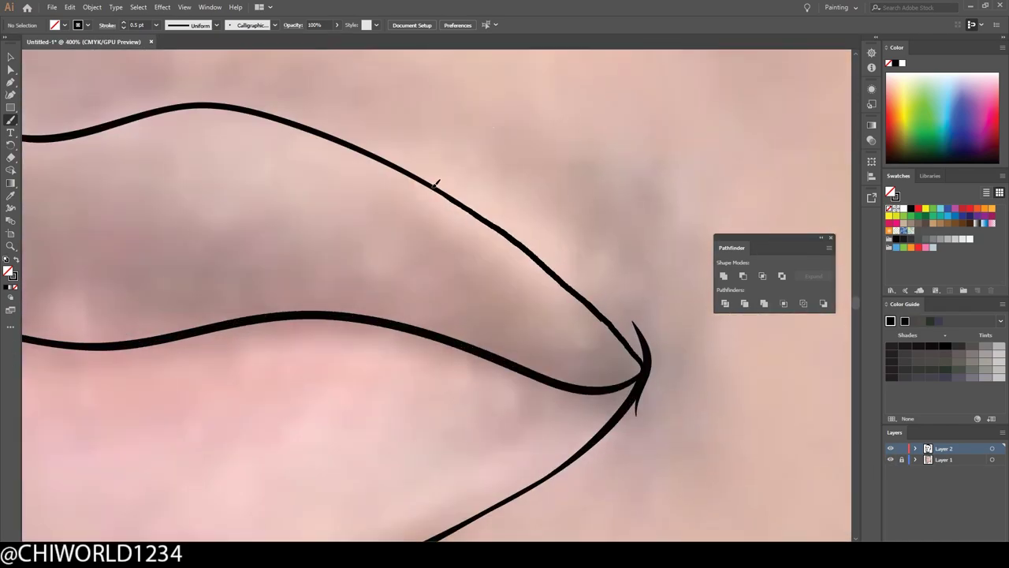
Refine the left lip corner and add a crease line near the left nostril
scroll(575, 517, "down", 1)
scroll(369, 316, "up", 1)
left_click_drag(374, 469, 292, 272)
scroll(541, 478, "down", 1)
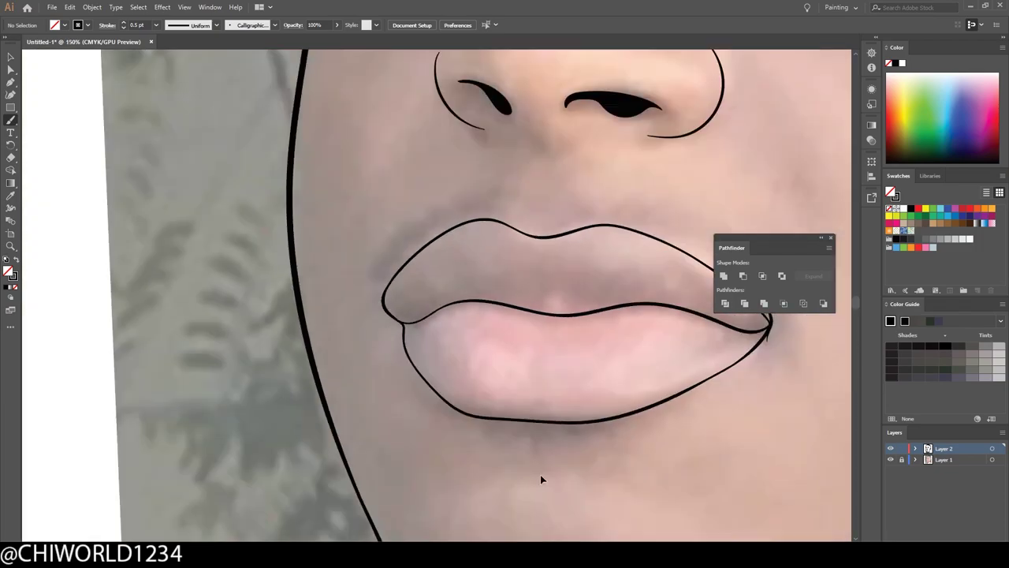
scroll(419, 259, "up", 1)
left_click_drag(418, 260, 489, 293)
scroll(489, 292, "up", 1)
scroll(490, 292, "up", 3)
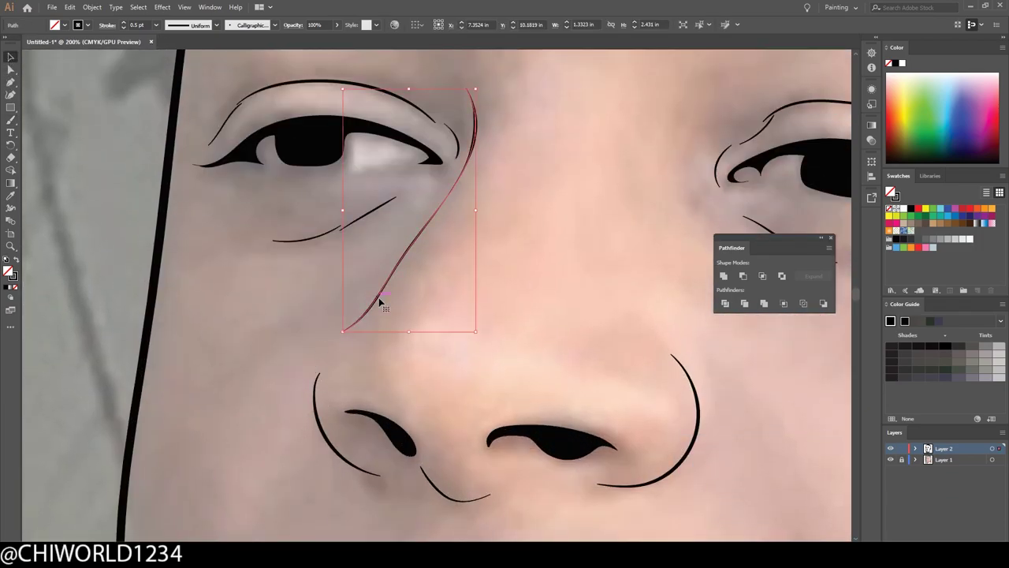
scroll(473, 331, "down", 1)
Undo the last lower-lid stroke, repaint the iris larger and rounder, and redraw an extended lower lid
scroll(646, 416, "down", 5)
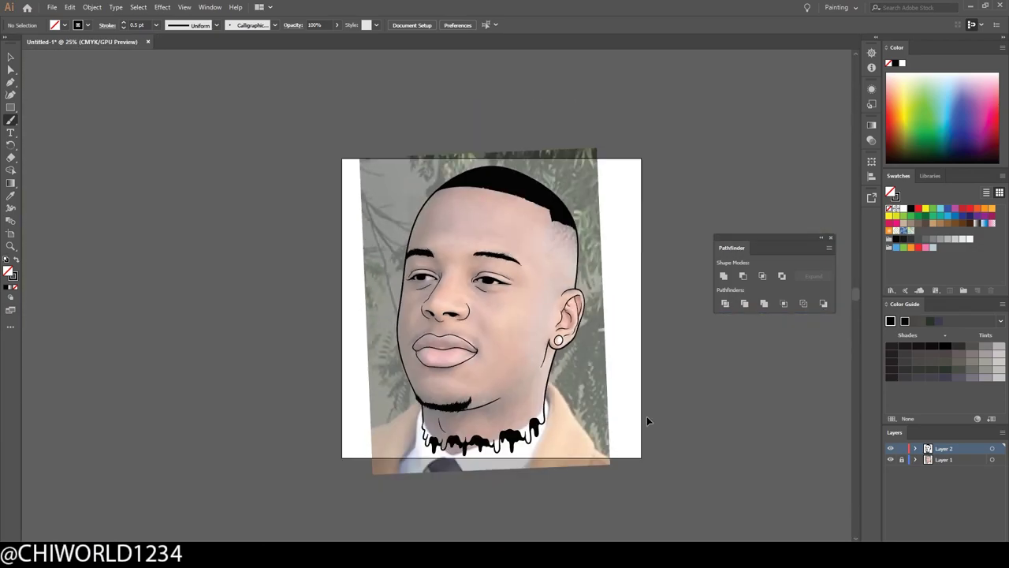
scroll(647, 406, "up", 4)
scroll(646, 400, "down", 1)
scroll(647, 410, "down", 2)
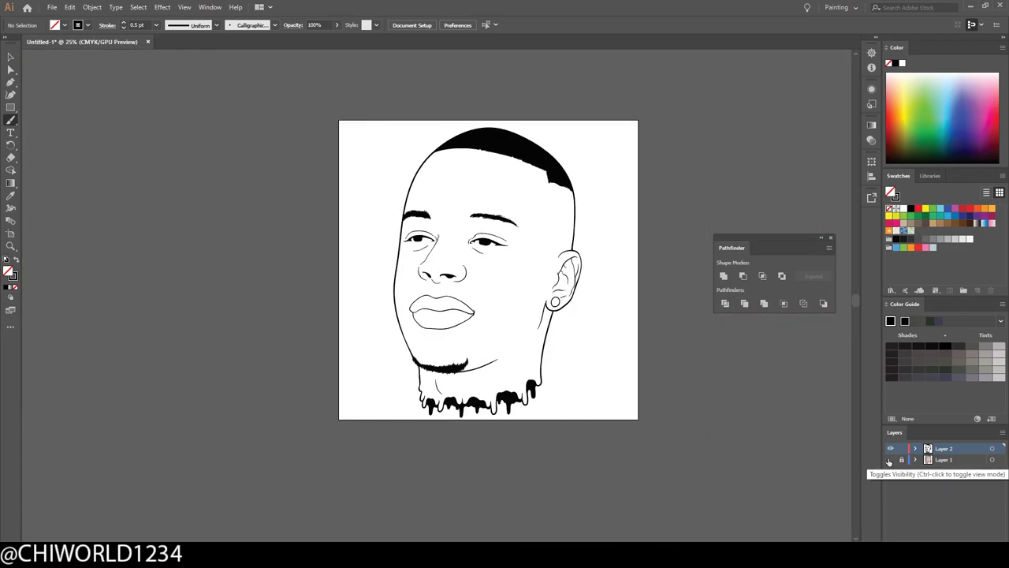
scroll(647, 410, "up", 2)
scroll(569, 206, "up", 2)
scroll(569, 206, "down", 1)
scroll(577, 321, "down", 2)
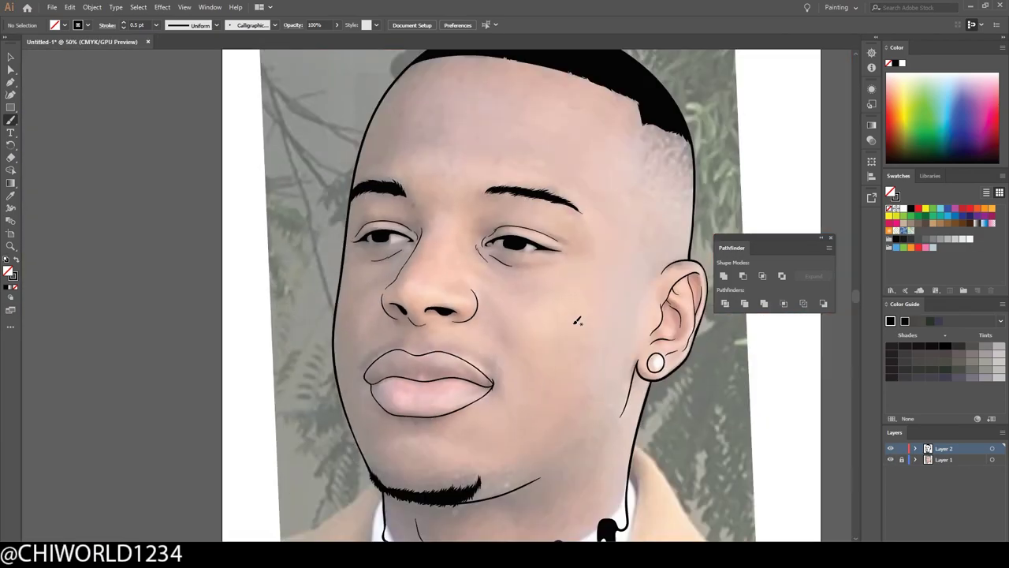
scroll(640, 304, "up", 4)
scroll(452, 246, "up", 2)
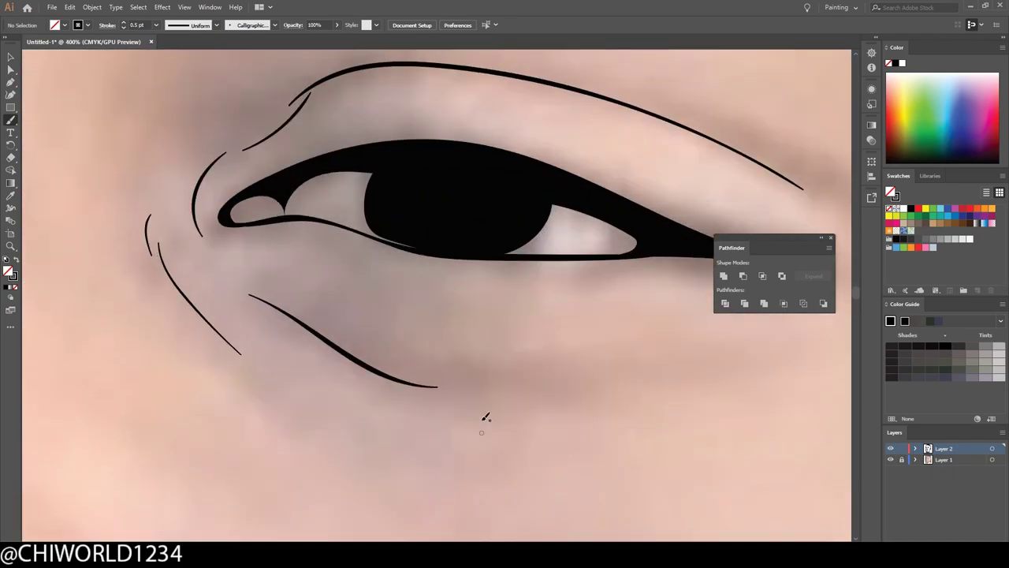
scroll(479, 416, "up", 1)
scroll(532, 473, "down", 3)
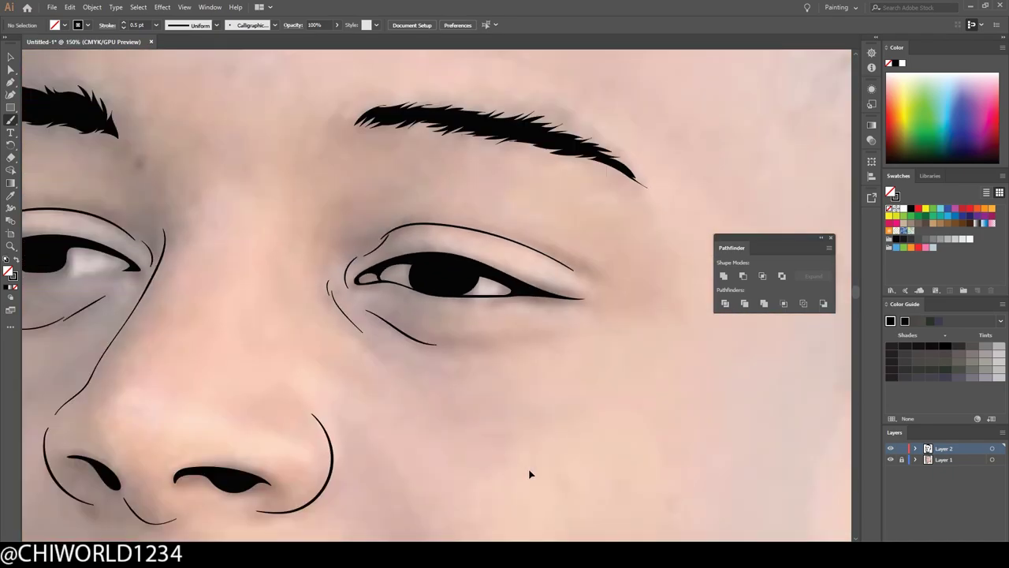
scroll(532, 464, "up", 3)
key("ctrl+z")
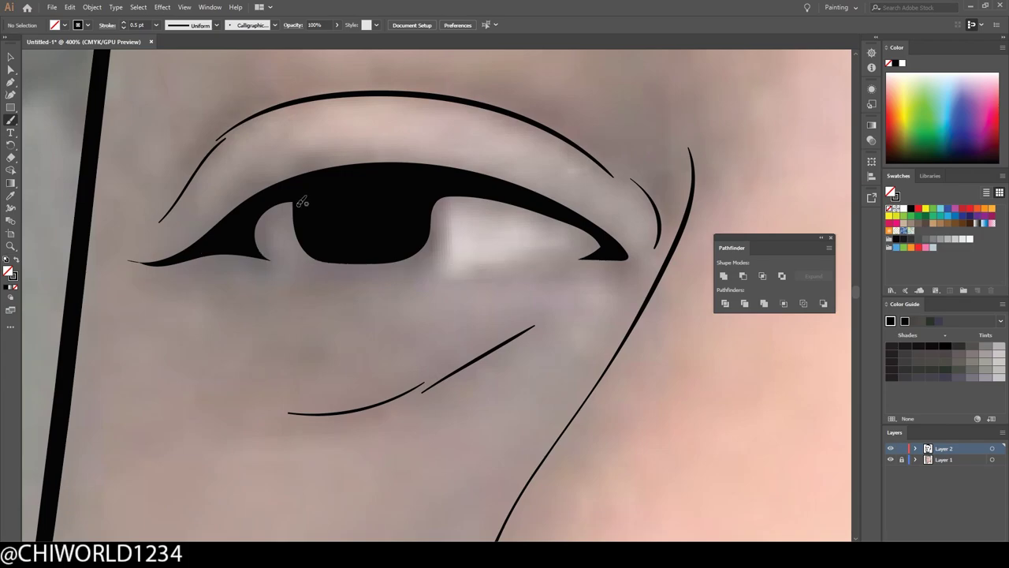
left_click_drag(300, 201, 304, 252)
left_click_drag(430, 201, 434, 252)
left_click_drag(260, 260, 563, 250)
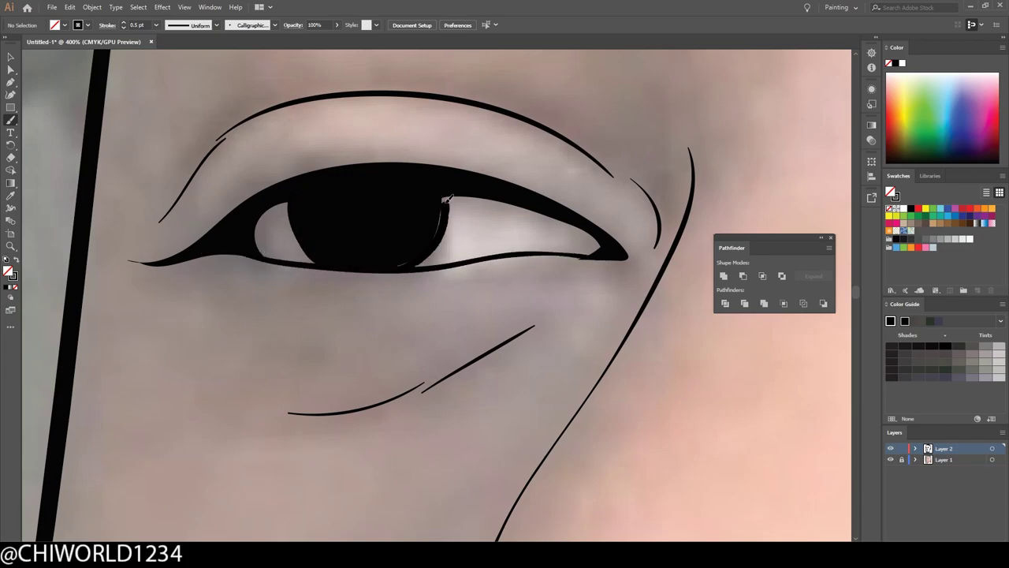
Zoom out to the lips and beard, then add hair strokes along the eyebrow
scroll(512, 479, "down", 3)
scroll(514, 478, "up", 3)
scroll(694, 457, "down", 5)
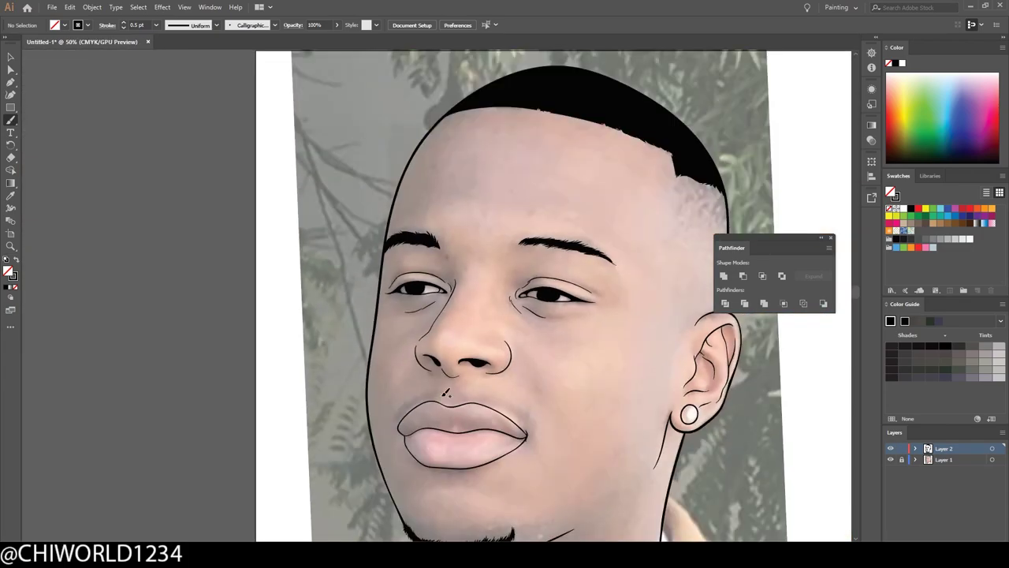
scroll(693, 462, "up", 2)
scroll(678, 461, "down", 2)
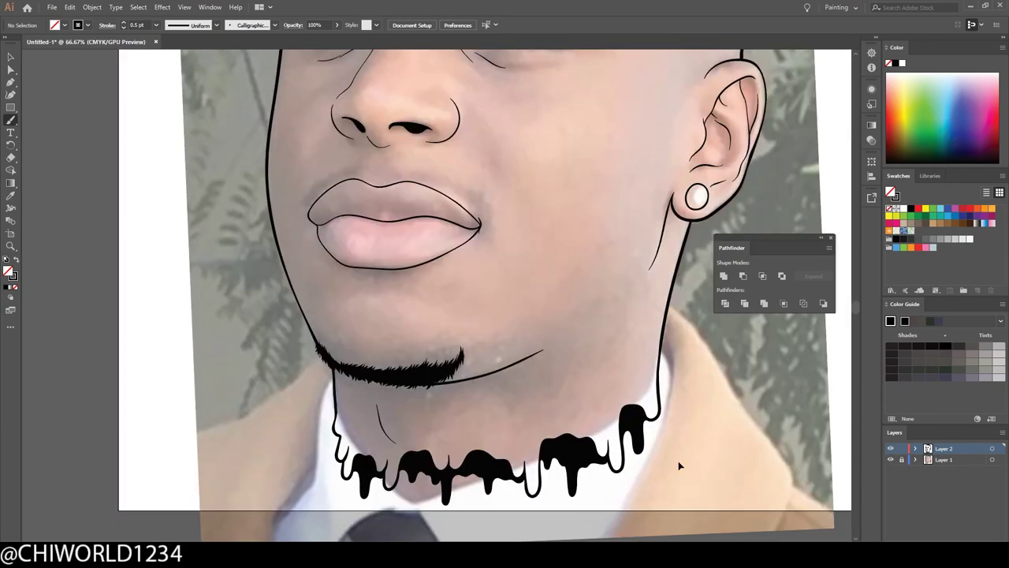
scroll(394, 339, "up", 3)
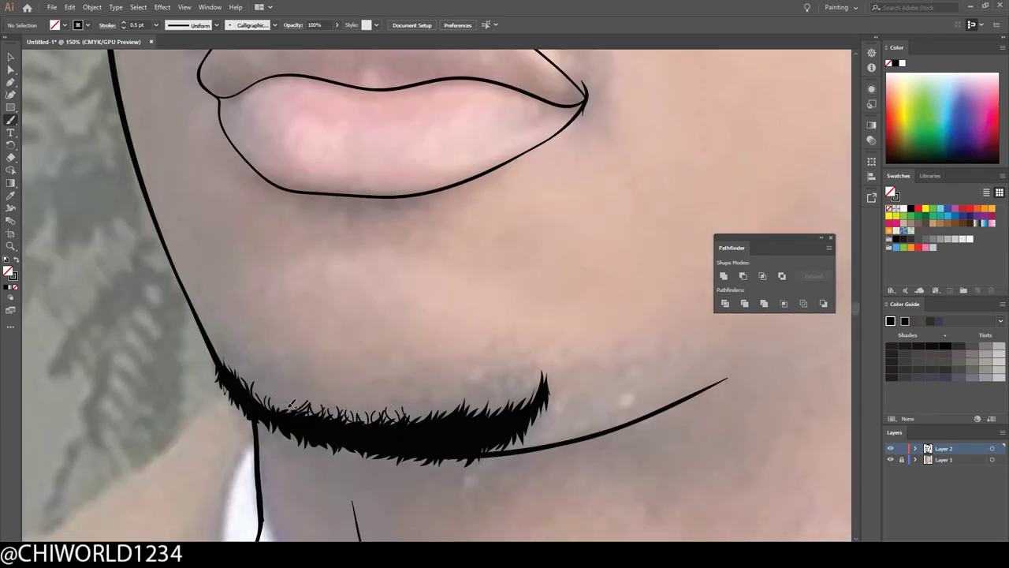
key("ctrl+minus")
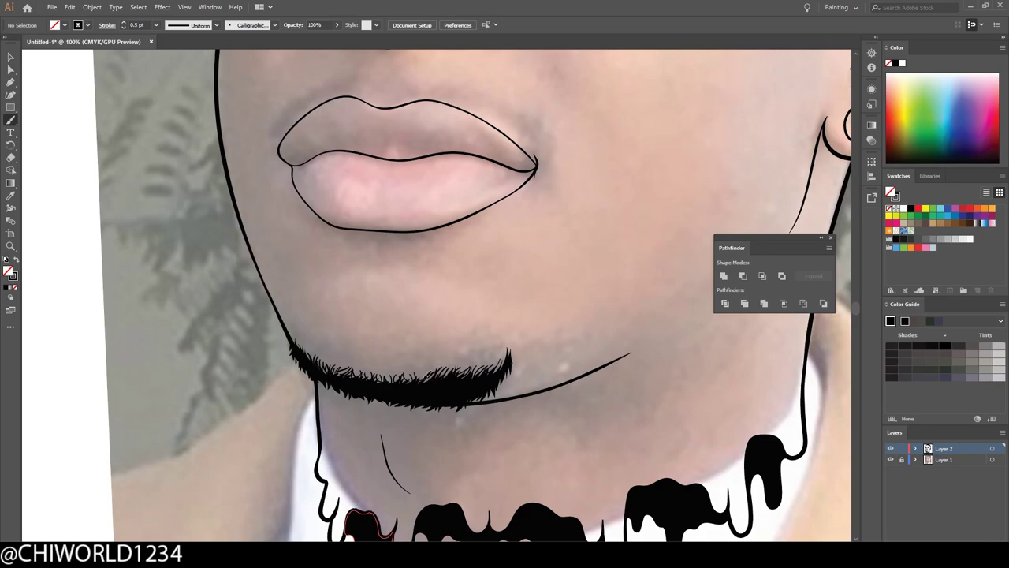
scroll(536, 477, "down", 4)
scroll(517, 409, "up", 6)
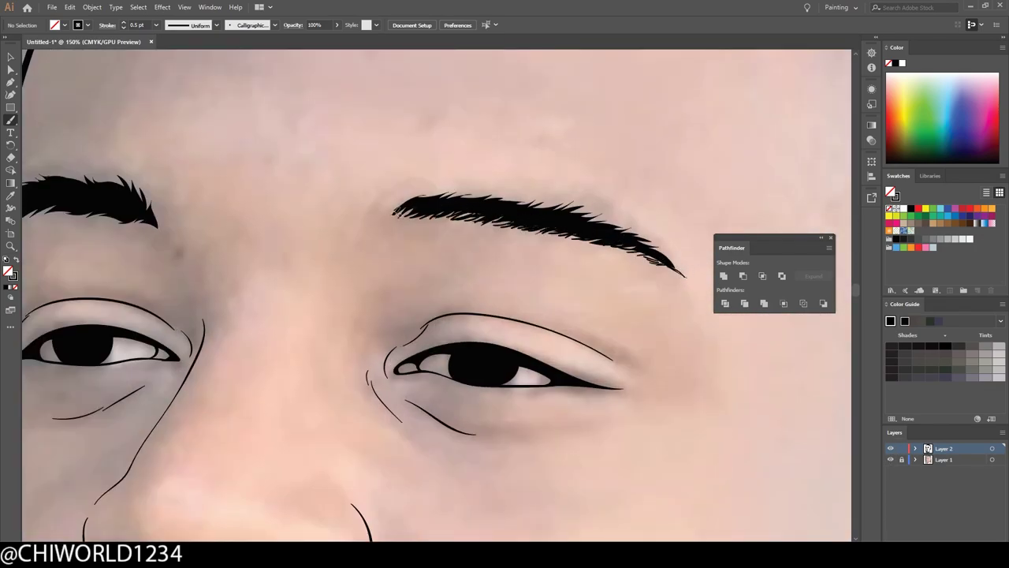
mouse_move(599, 221)
left_mouse_down()
mouse_move(520, 201)
mouse_move(370, 202)
left_mouse_up()
scroll(516, 410, "down", 4)
scroll(517, 410, "up", 5)
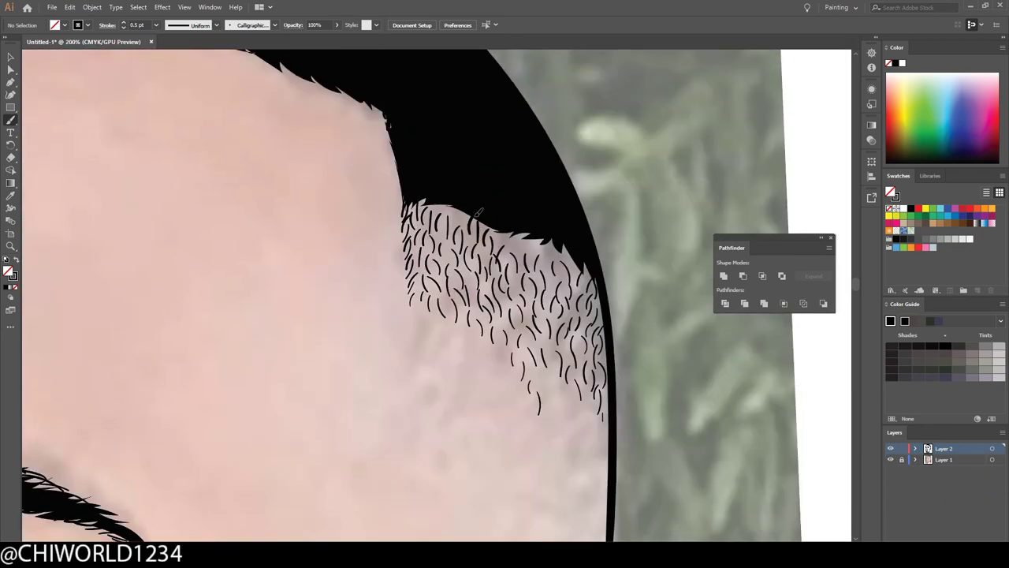
Paint five short hair strokes along the beard edge
left_click_drag(569, 251, 576, 268)
left_click_drag(573, 276, 575, 301)
left_click_drag(552, 243, 552, 289)
left_click_drag(529, 232, 540, 261)
left_click_drag(522, 233, 528, 257)
Add short strokes across the faded hairline, near the head outline and in its left-middle
left_click_drag(453, 202, 472, 258)
left_click_drag(564, 248, 578, 295)
left_click_drag(582, 264, 593, 298)
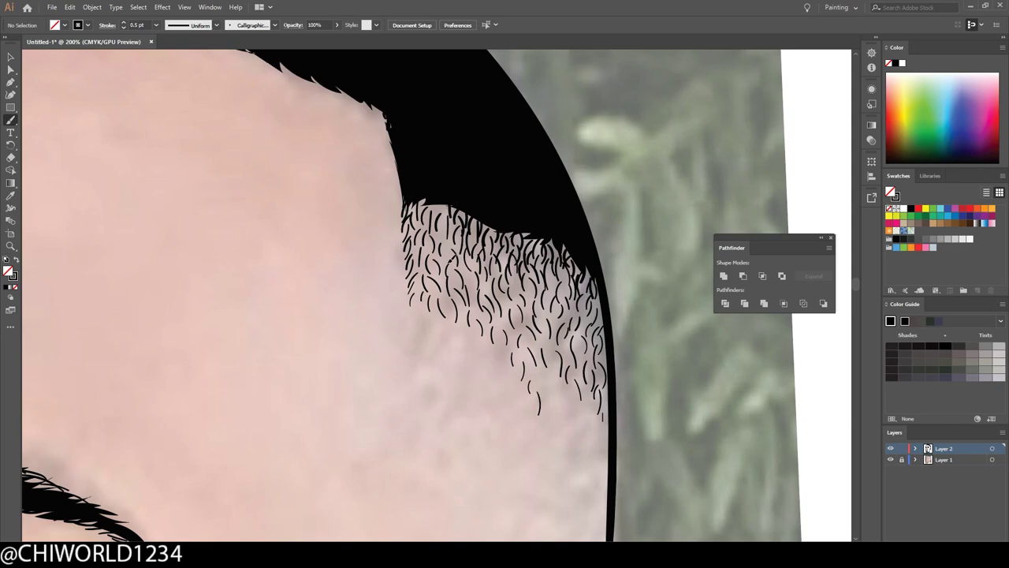
left_click_drag(436, 205, 449, 262)
left_click_drag(428, 222, 431, 252)
left_click_drag(582, 273, 598, 323)
left_click_drag(453, 257, 461, 276)
left_click_drag(424, 244, 432, 265)
left_click_drag(430, 224, 433, 243)
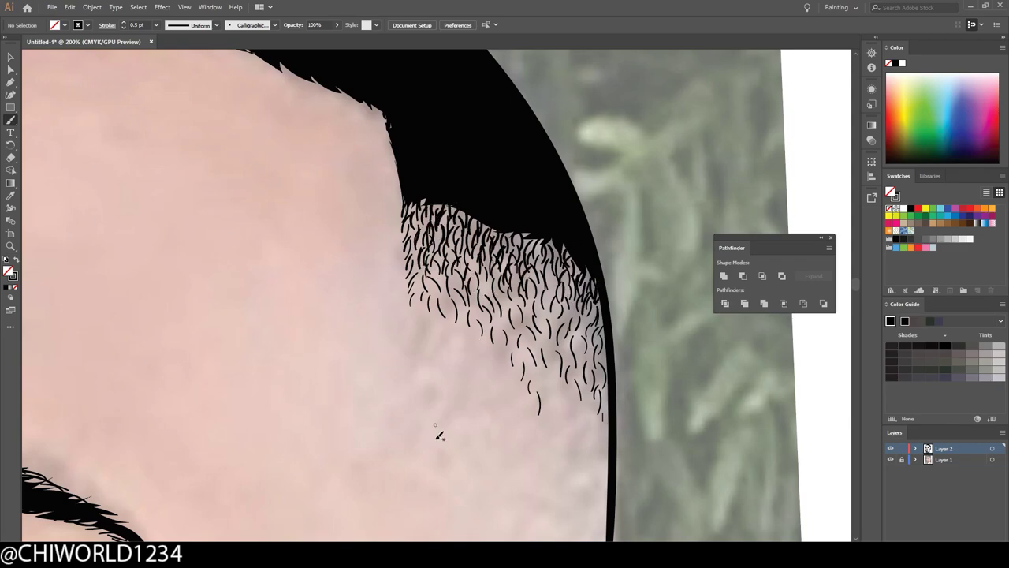
Zoom closer and add hair strokes to the fade's upper-left area and right side
key("ctrl+equal")
scroll(438, 315, "up", 1)
left_click_drag(417, 194, 404, 237)
left_click_drag(398, 229, 404, 260)
left_click_drag(432, 187, 449, 221)
left_click_drag(465, 211, 491, 247)
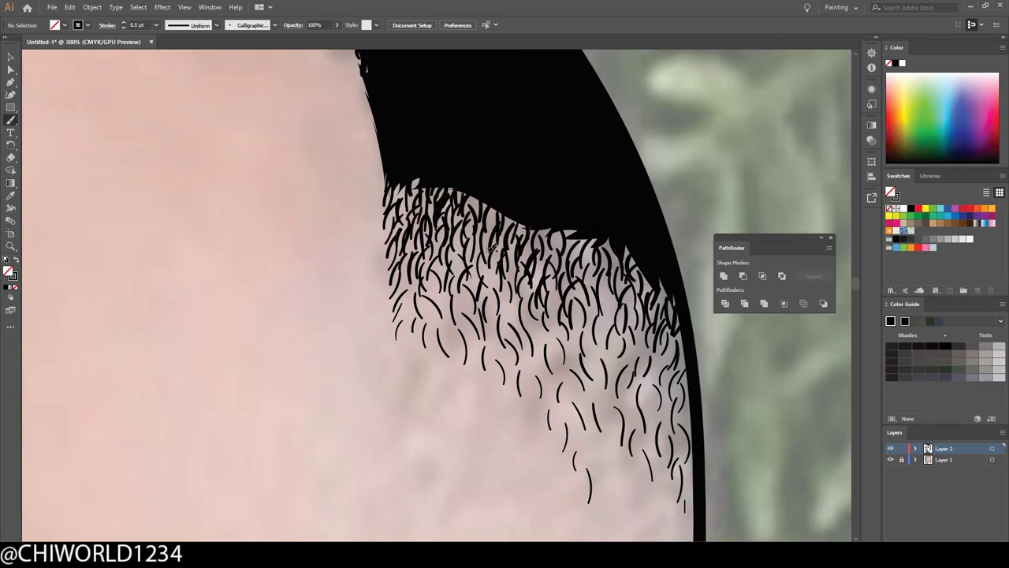
mouse_move(601, 257)
left_mouse_down()
mouse_move(608, 298)
mouse_move(647, 300)
left_mouse_up()
left_click_drag(628, 279, 633, 321)
left_click_drag(587, 242, 596, 282)
left_click_drag(546, 228, 561, 255)
mouse_move(665, 311)
left_mouse_down()
mouse_move(672, 351)
mouse_move(666, 314)
left_mouse_up()
Thicken strokes beside the head outline and fill the fade's upper middle and top
left_click_drag(620, 317, 635, 357)
left_click_drag(615, 237, 634, 264)
mouse_move(615, 254)
left_mouse_down()
mouse_move(626, 282)
mouse_move(592, 348)
left_mouse_up()
left_click_drag(605, 244, 616, 265)
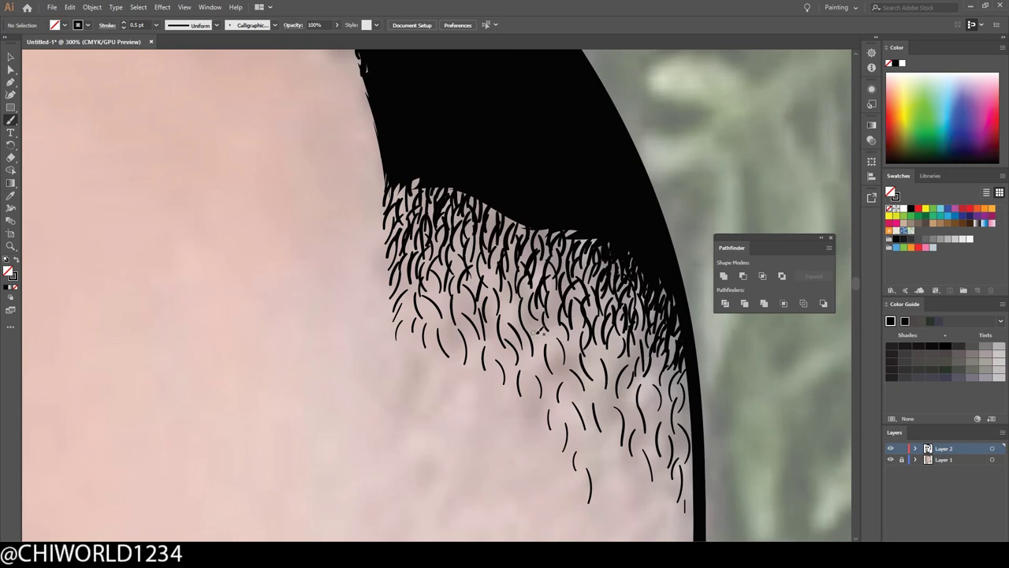
left_click_drag(554, 285, 557, 310)
mouse_move(552, 230)
left_mouse_down()
mouse_move(561, 244)
mouse_move(553, 276)
left_mouse_up()
mouse_move(533, 231)
left_mouse_down()
mouse_move(539, 277)
mouse_move(517, 268)
mouse_move(549, 276)
left_mouse_up()
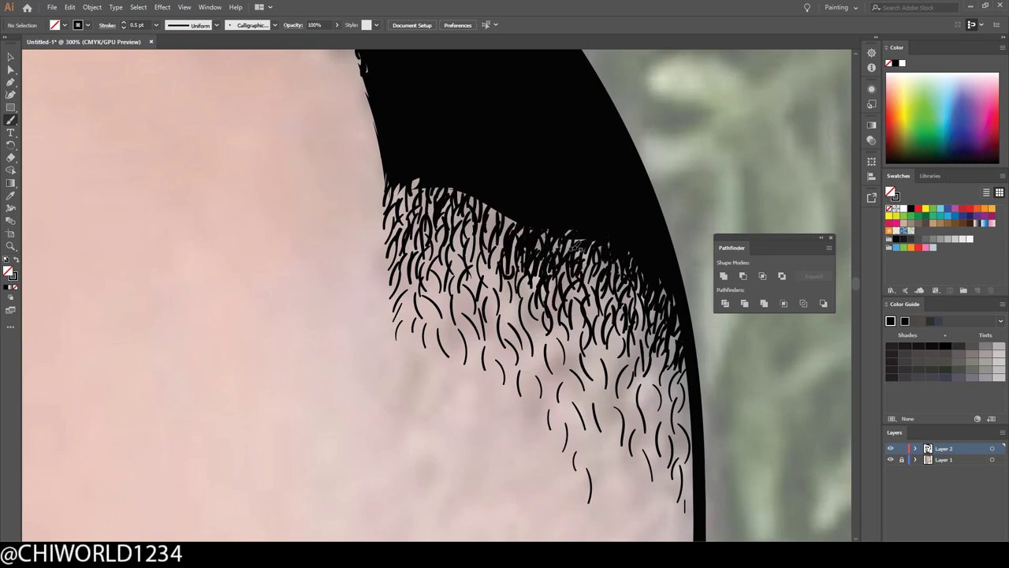
left_click_drag(481, 257, 486, 288)
left_click_drag(500, 218, 508, 246)
left_click_drag(464, 219, 472, 244)
left_click_drag(488, 202, 497, 225)
left_click_drag(446, 195, 470, 254)
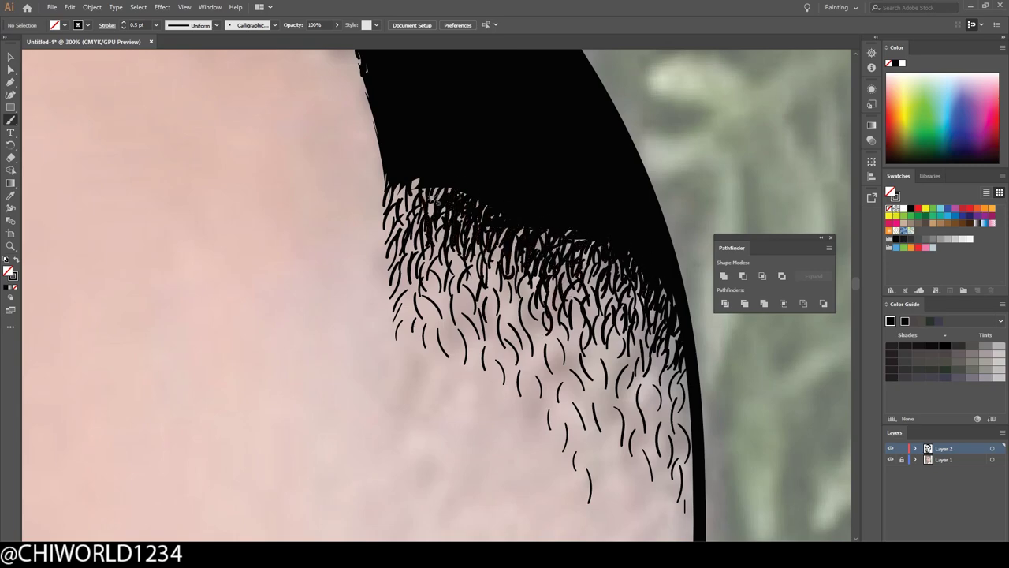
Finish the fade's upper-left edge, right part and lower area, then view the whole portrait
left_click_drag(412, 237, 418, 257)
left_click_drag(398, 186, 404, 218)
left_click_drag(399, 202, 406, 223)
left_click_drag(629, 285, 636, 311)
left_click_drag(662, 330, 692, 386)
left_click_drag(645, 375, 651, 423)
left_click_drag(634, 320, 640, 369)
left_click_drag(620, 404, 607, 416)
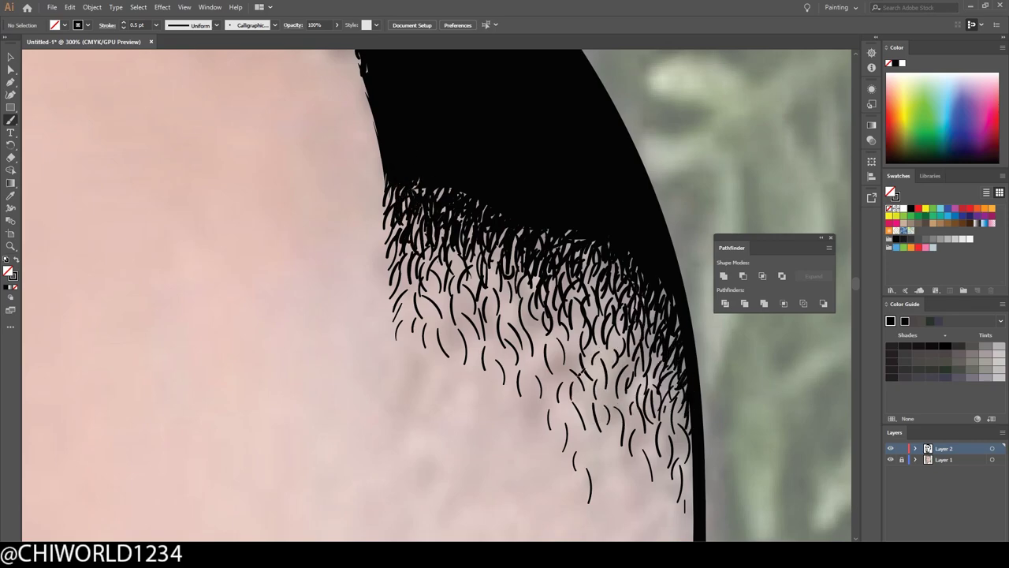
left_click_drag(572, 334, 577, 370)
left_click_drag(555, 343, 558, 364)
left_click_drag(541, 362, 544, 381)
key("ctrl+minus")
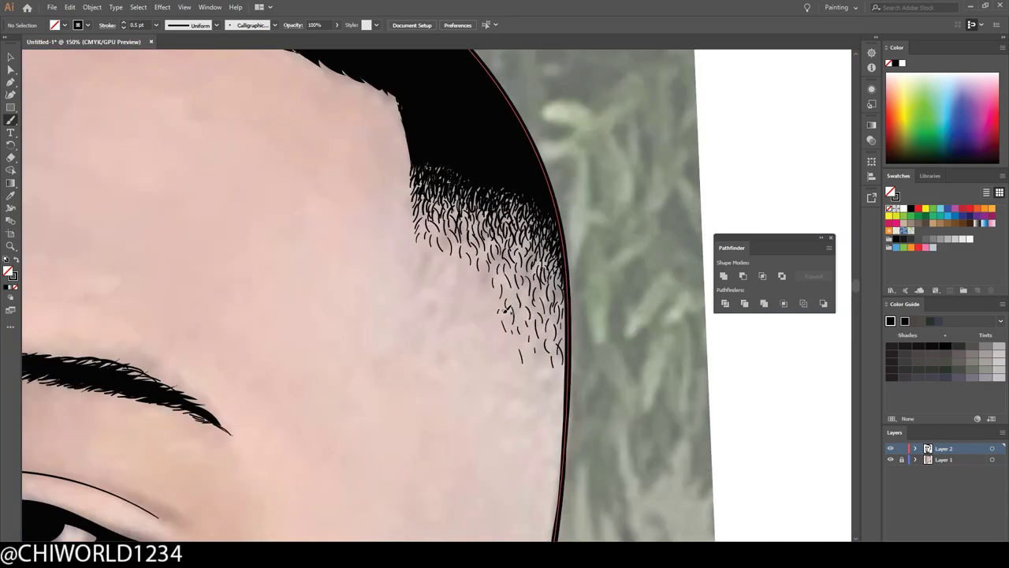
key("ctrl+0")
Hide the reference photo and set the brush stroke weight to 0.25 pt
left_click(891, 459)
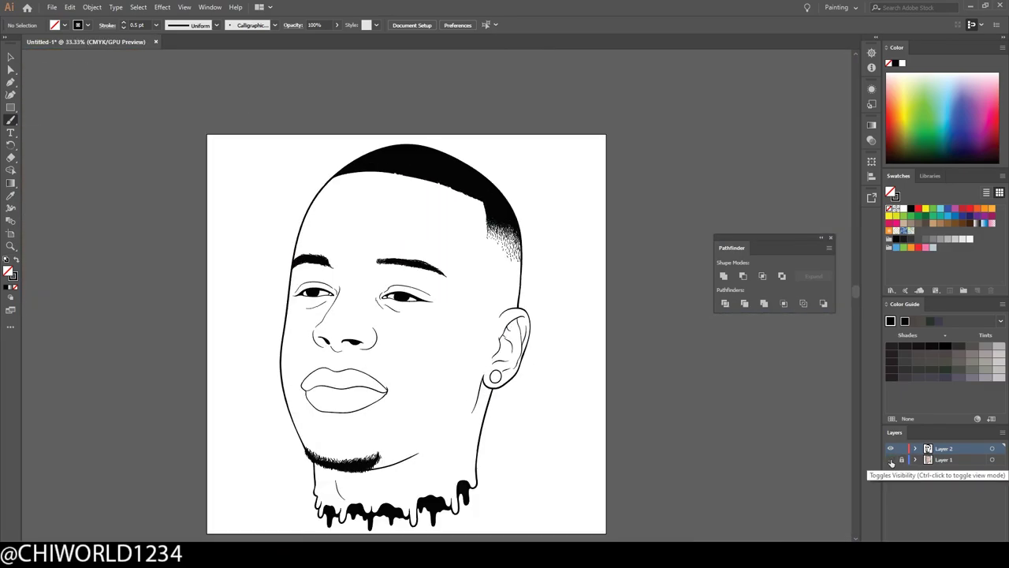
key("ctrl+1")
left_click(155, 24)
left_click(169, 33)
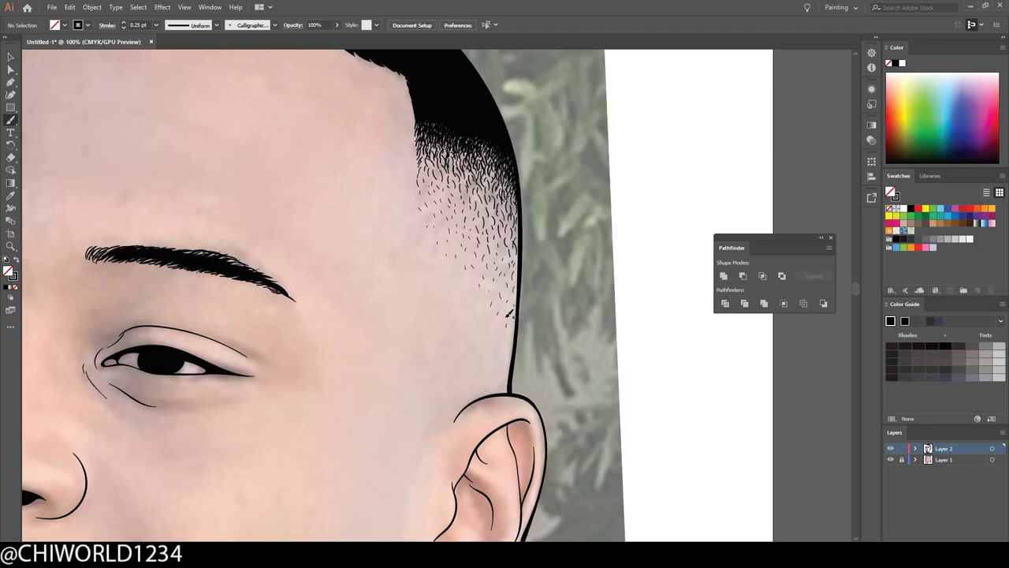
Zoom out to the full artboard, then back in on the eyes and nose
key("ctrl+0")
key("ctrl+1")
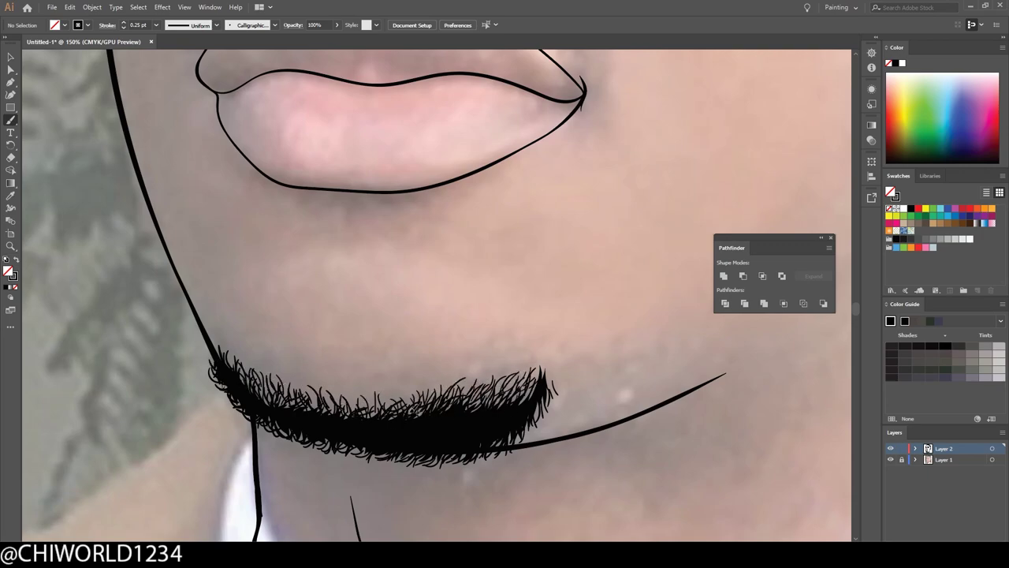
scroll(250, 380, "down", 2)
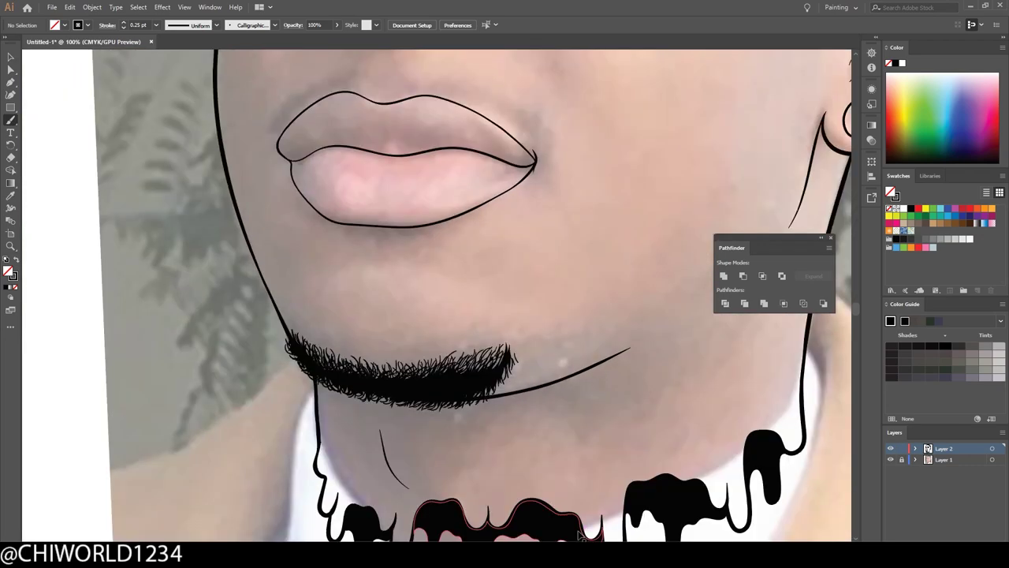
scroll(403, 314, "up", 2)
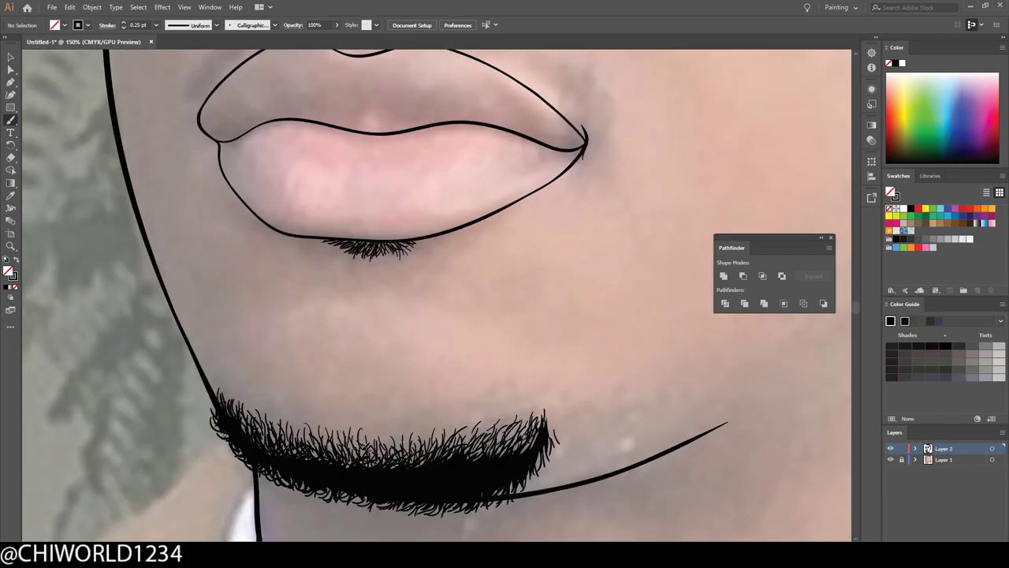
scroll(581, 446, "up", 3)
scroll(355, 240, "up", 2)
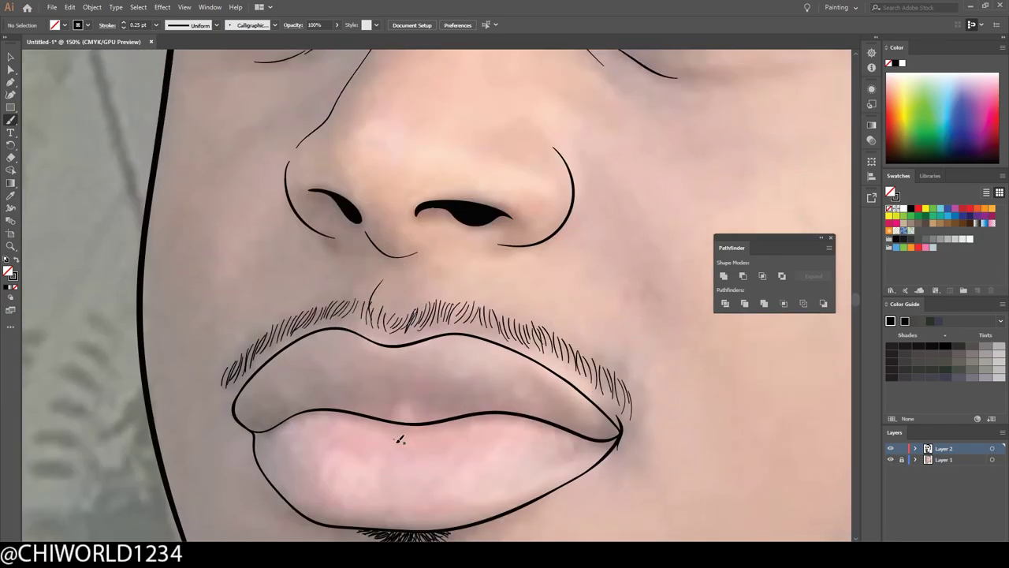
Pan around, view the whole portrait, then zoom back in on the eyes
scroll(400, 439, "up", 2)
scroll(558, 432, "right", 5)
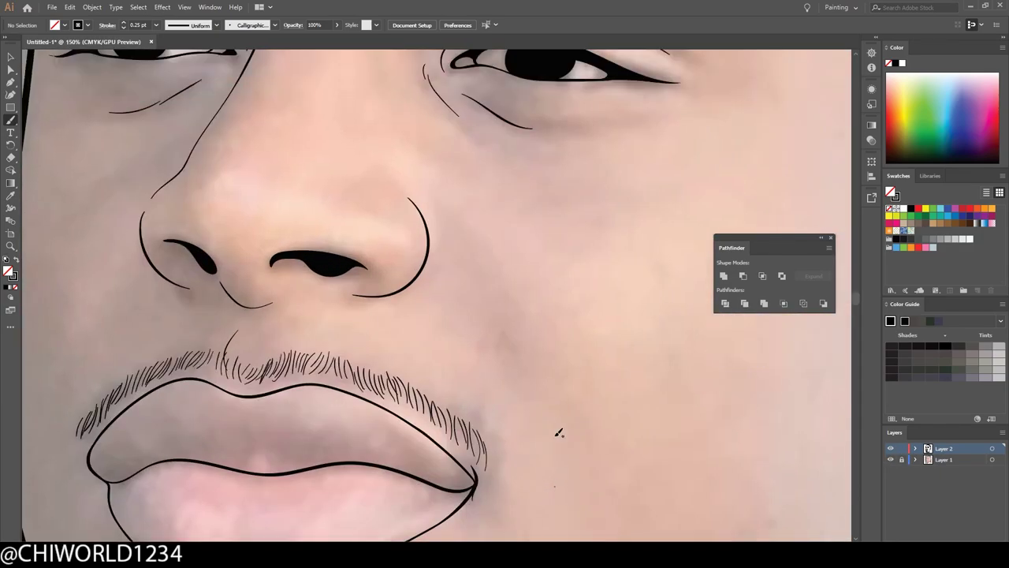
key("ctrl+0")
key("ctrl+1")
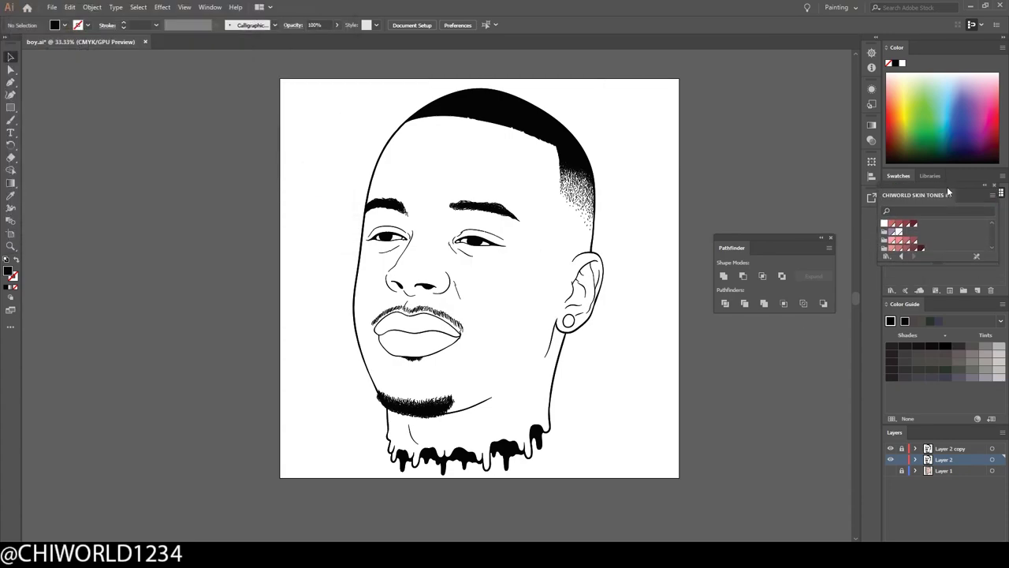
Fill the face with an orange skin tone and the lips with skin-tone swatches
left_click(907, 249)
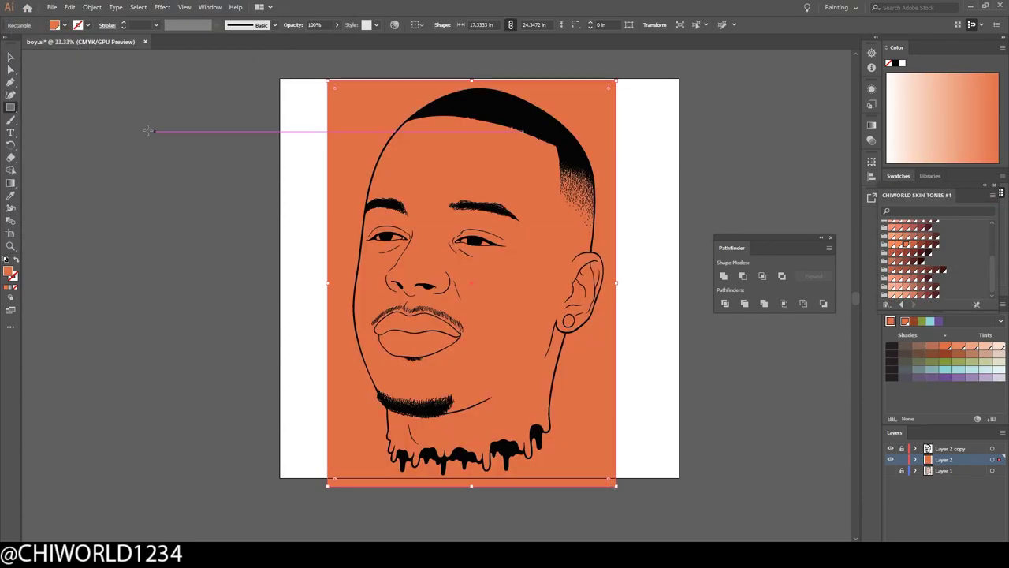
left_click(931, 244)
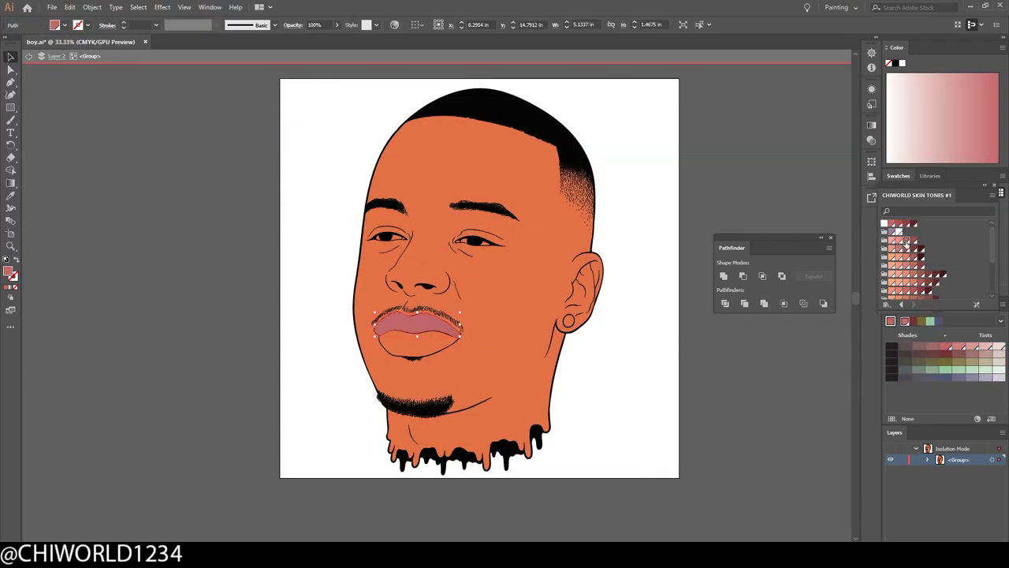
key("ctrl+1")
key("ctrl+shift+a")
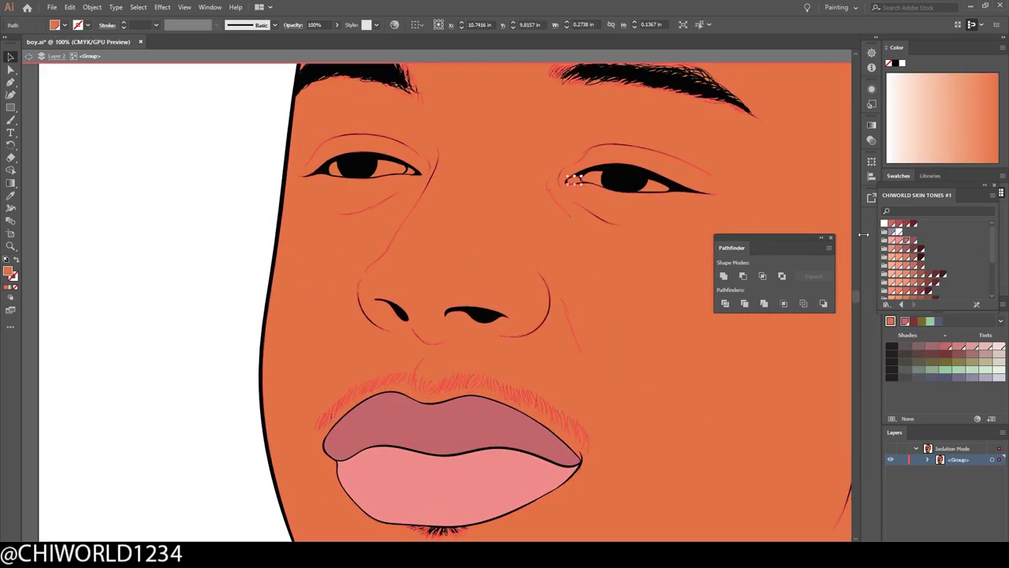
Exit the isolated group and expand Layer 2 to list its paths
scroll(552, 316, "up", 3)
scroll(466, 359, "up", 4)
key("ctrl+0")
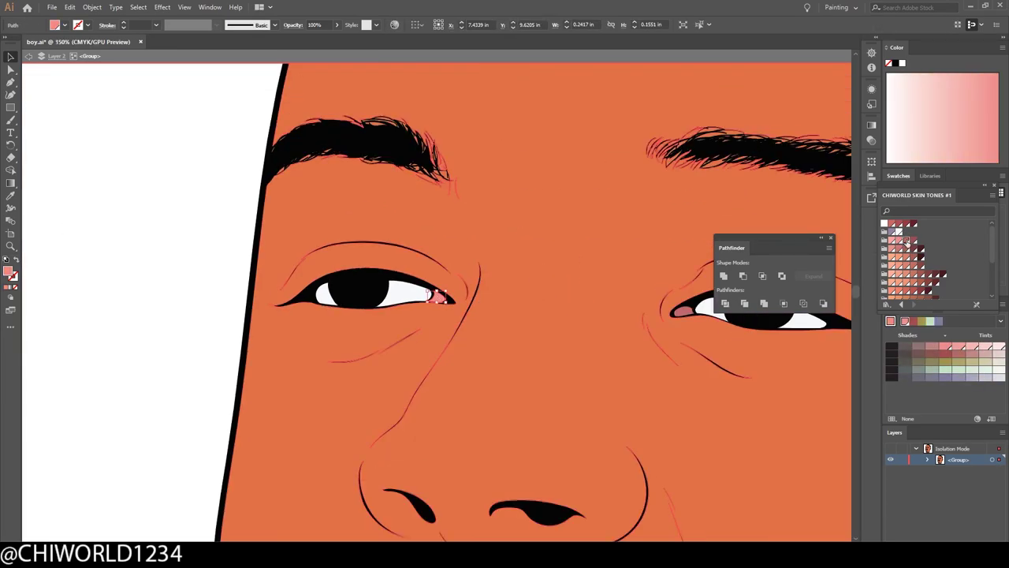
key("Escape")
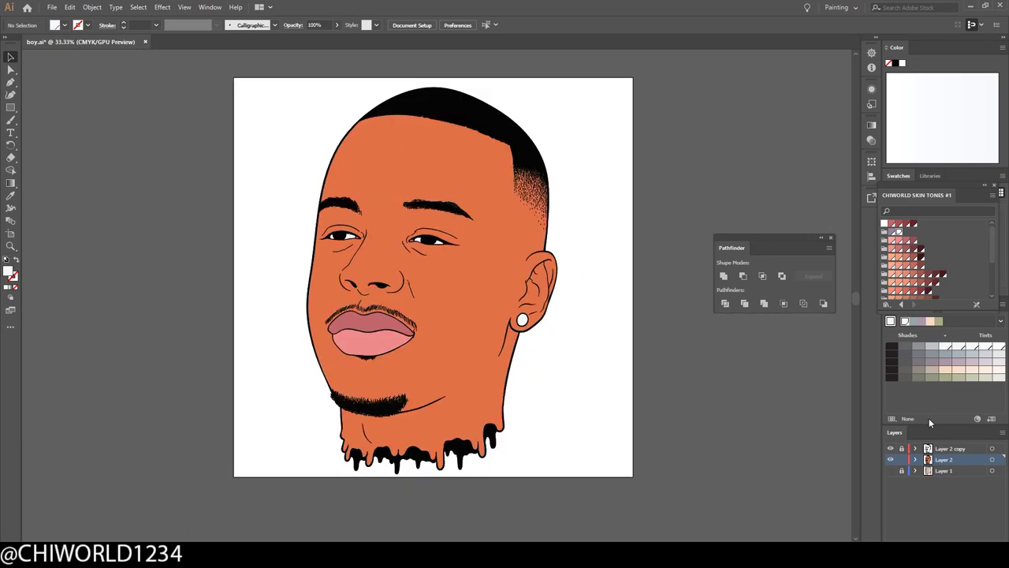
left_click(915, 459)
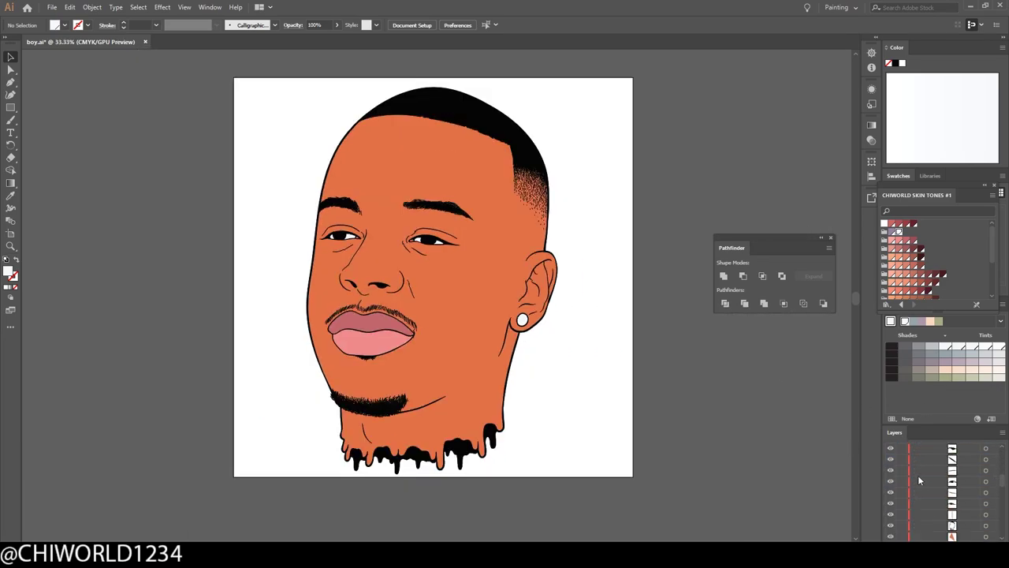
Isolate the face group, expand its layer paths and ready the Blob Brush
double_click(298, 154)
scroll(387, 394, "up", 5)
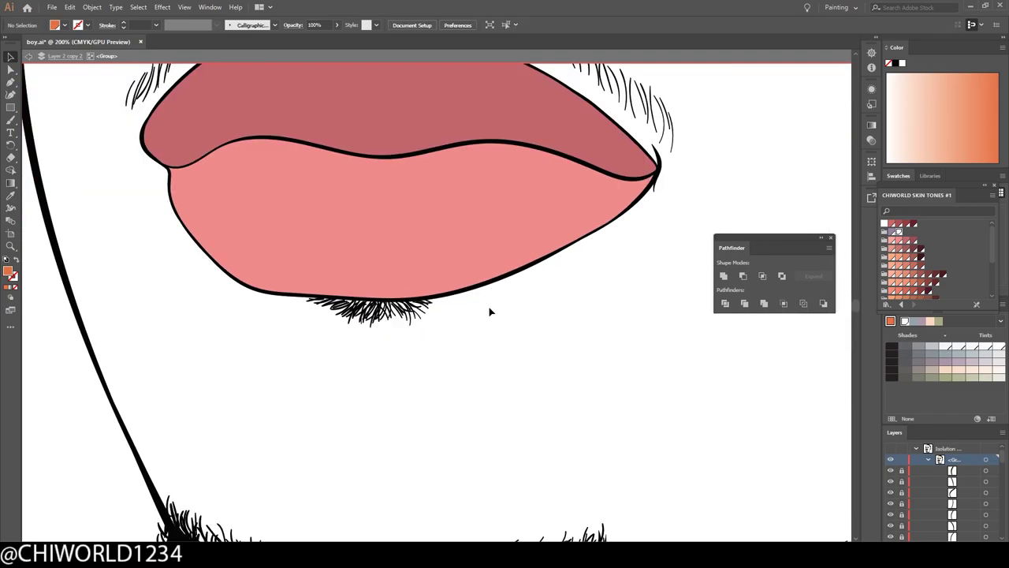
scroll(489, 312, "down", 3)
scroll(489, 311, "down", 3)
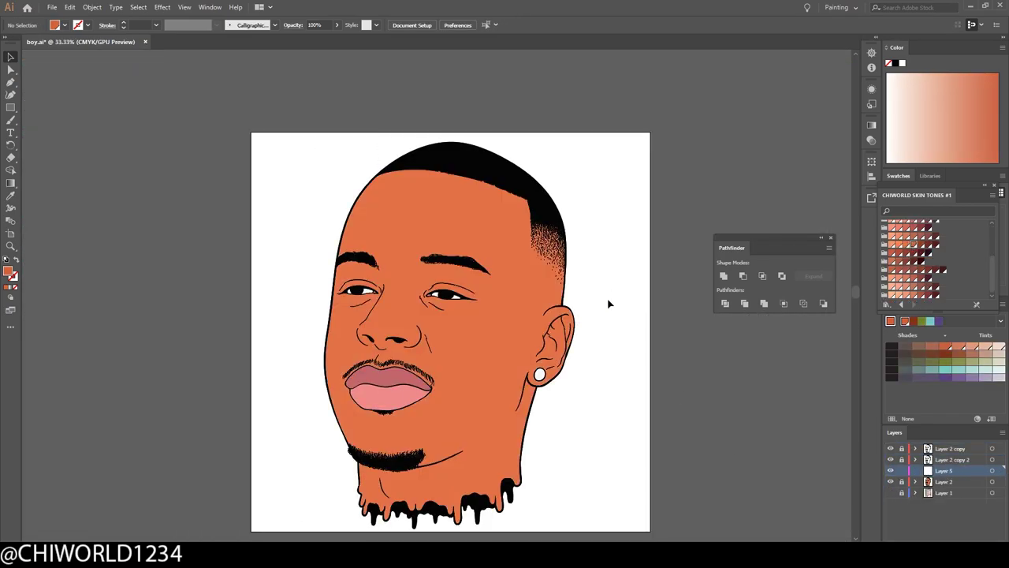
key("b")
scroll(410, 457, "up", 5)
left_click(916, 481)
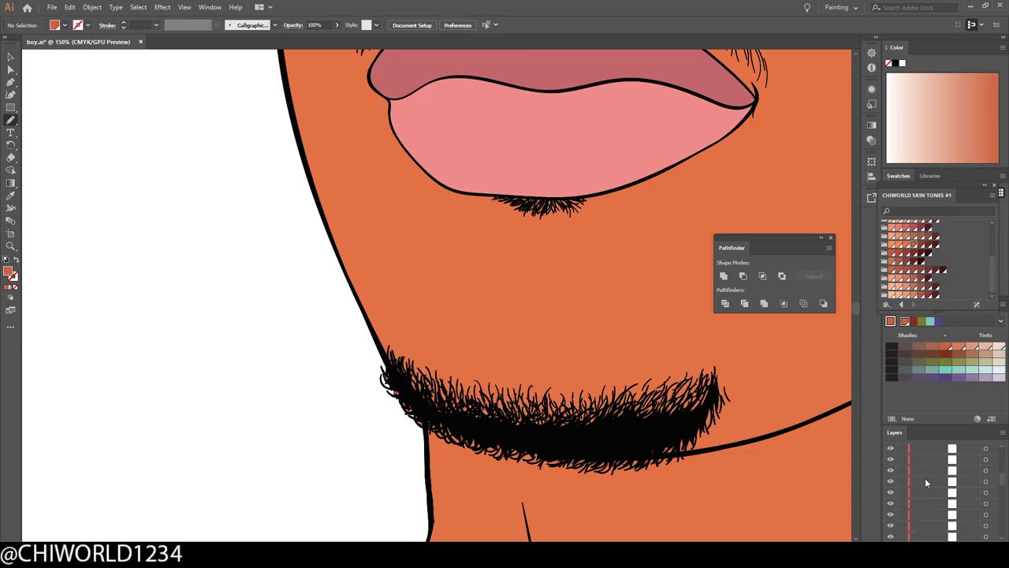
key("v")
right_click(419, 228)
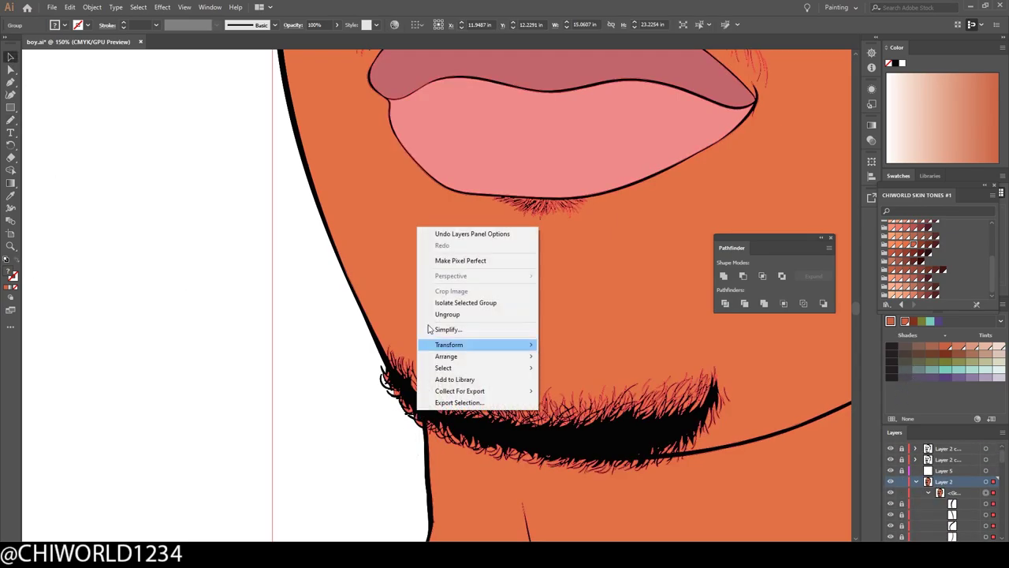
key("Escape")
scroll(383, 428, "down", 3)
scroll(349, 458, "down", 3)
scroll(286, 248, "up", 3)
key("b")
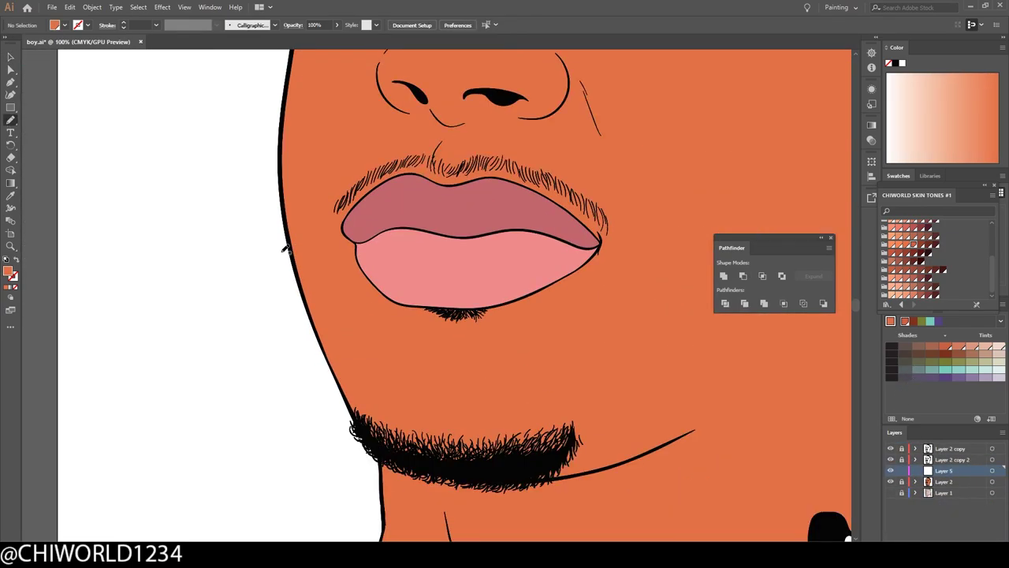
scroll(285, 248, "up", 2)
Paint brown shading beside the nose and upper lip, on the cheek and under the eye
left_click_drag(355, 442, 404, 428)
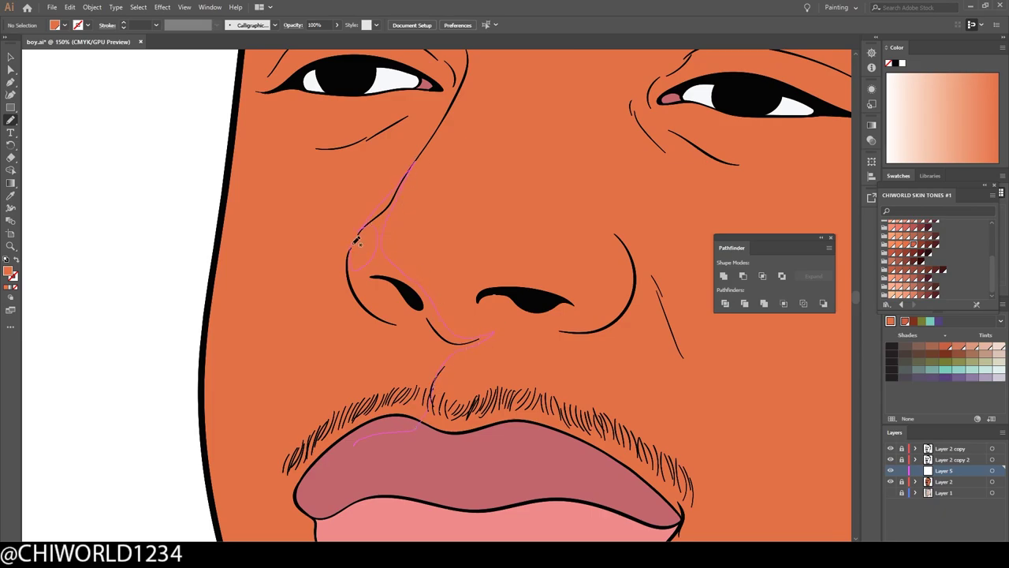
scroll(671, 372, "down", 3)
scroll(272, 287, "up", 3)
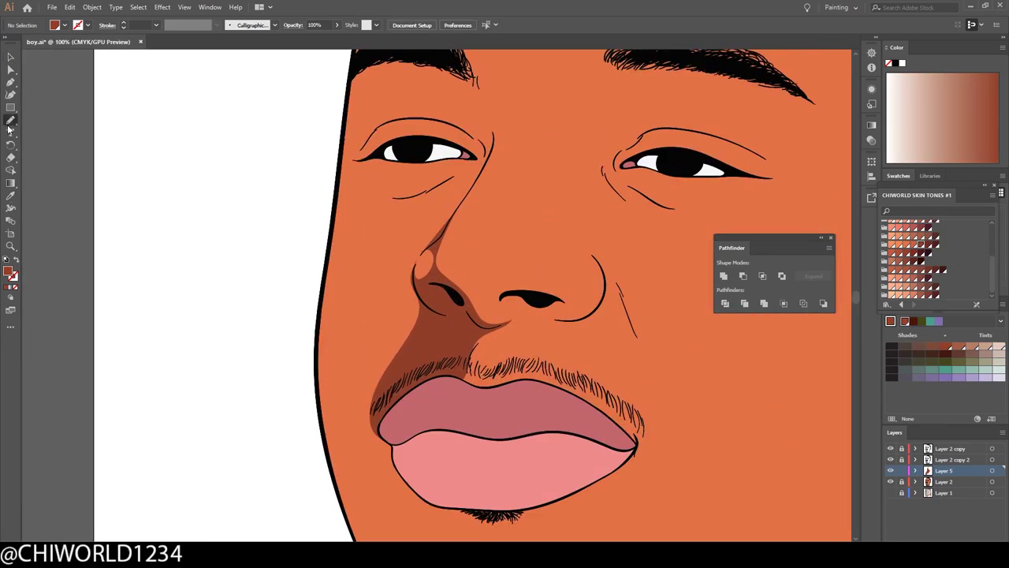
scroll(272, 287, "down", 2)
left_click_drag(272, 287, 416, 355)
scroll(376, 223, "up", 3)
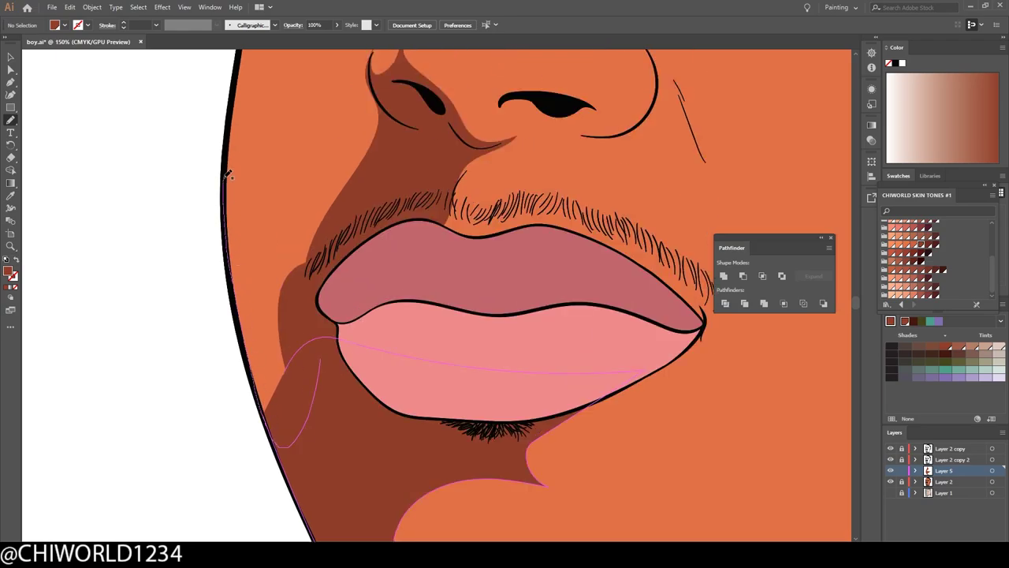
scroll(388, 101, "up", 3)
scroll(541, 259, "down", 3)
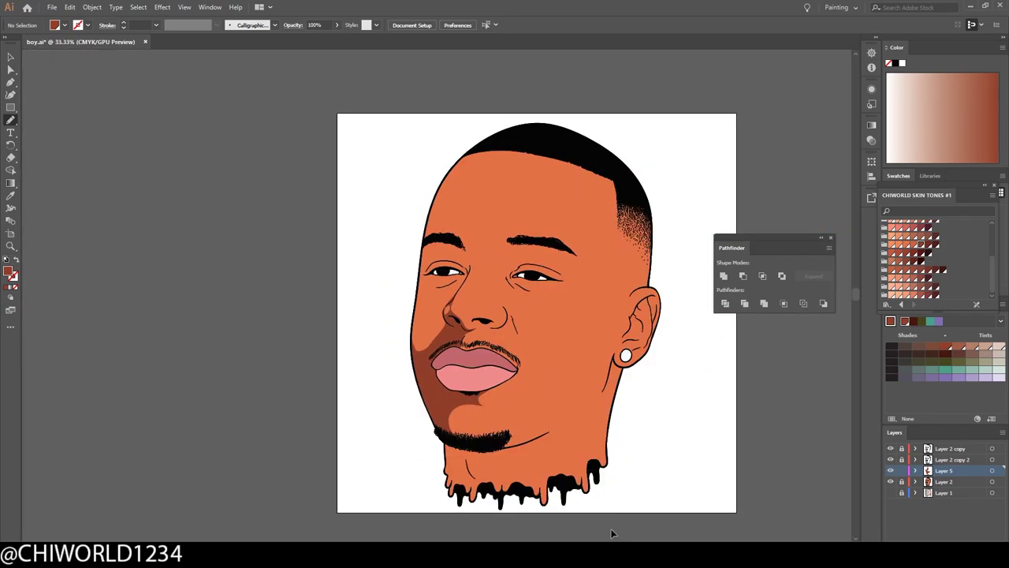
scroll(582, 315, "up", 4)
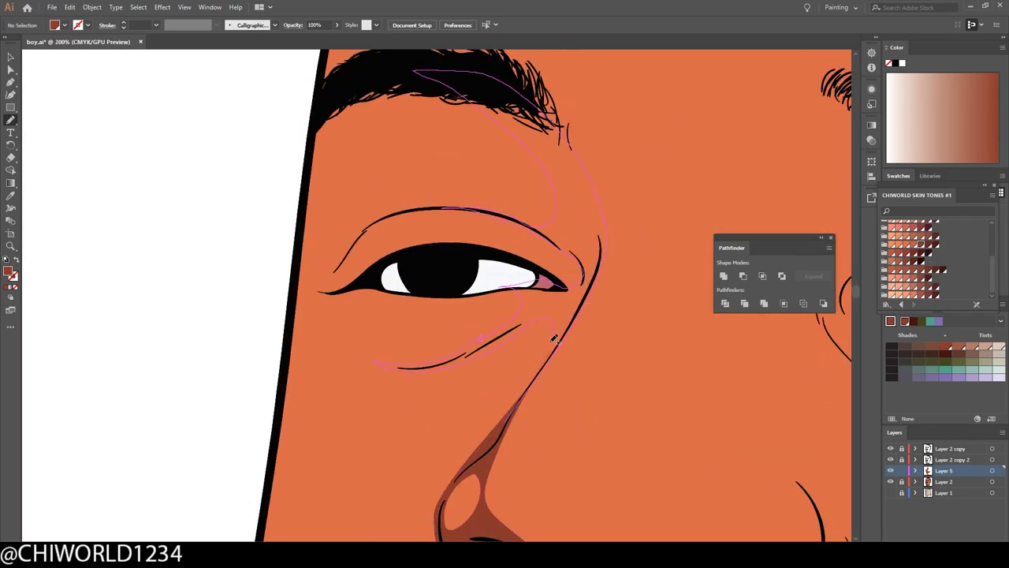
left_click_drag(554, 338, 553, 340)
scroll(717, 460, "down", 3)
scroll(717, 460, "up", 3)
left_click_drag(392, 429, 447, 332)
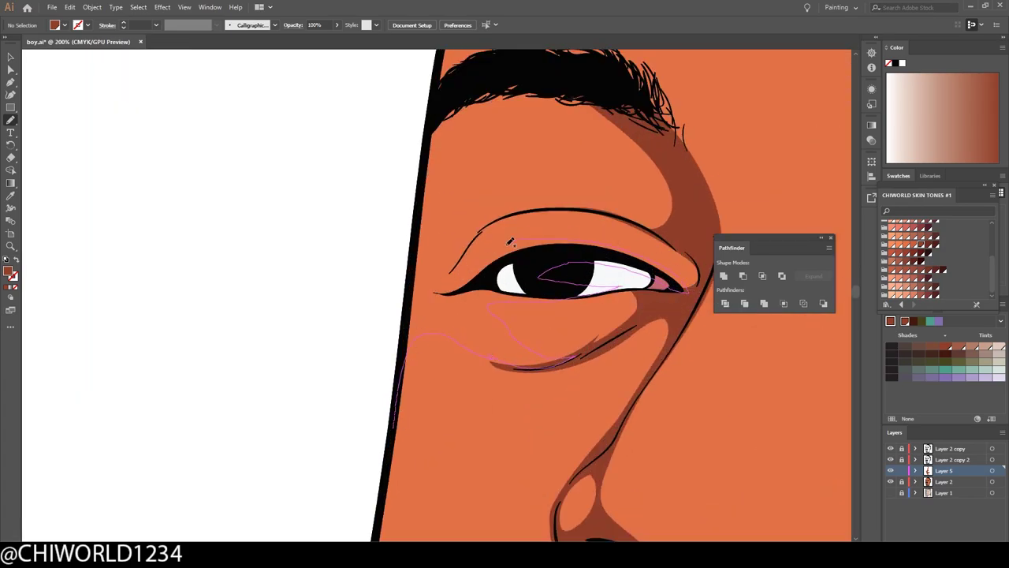
Shade along the chin's beard line and the neck above the black drips
scroll(508, 206, "down", 1)
scroll(484, 339, "down", 3)
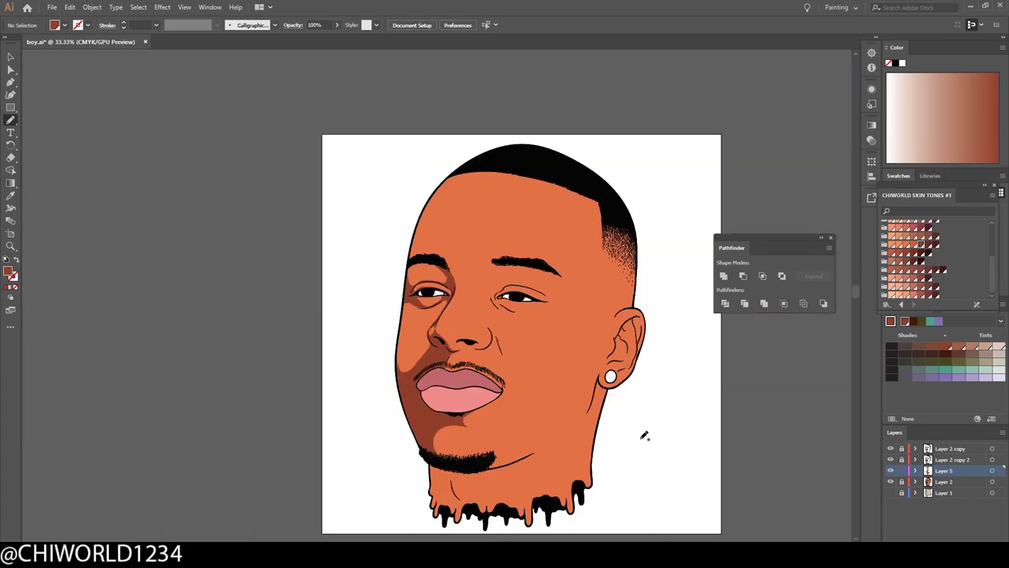
scroll(488, 359, "up", 3)
scroll(622, 333, "down", 3)
scroll(500, 500, "up", 3)
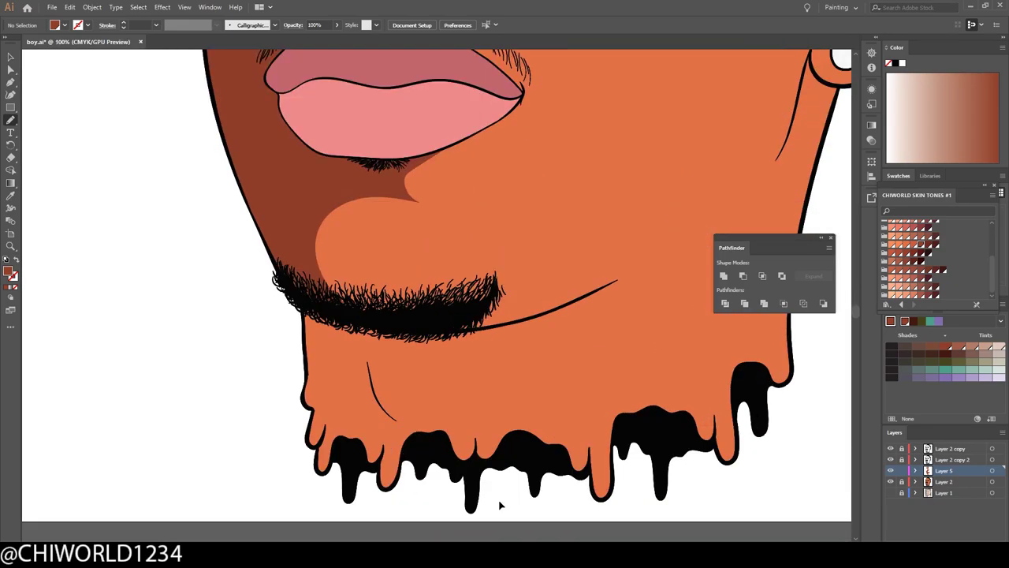
left_click_drag(267, 300, 398, 316)
left_click_drag(278, 380, 273, 373)
scroll(563, 462, "down", 3)
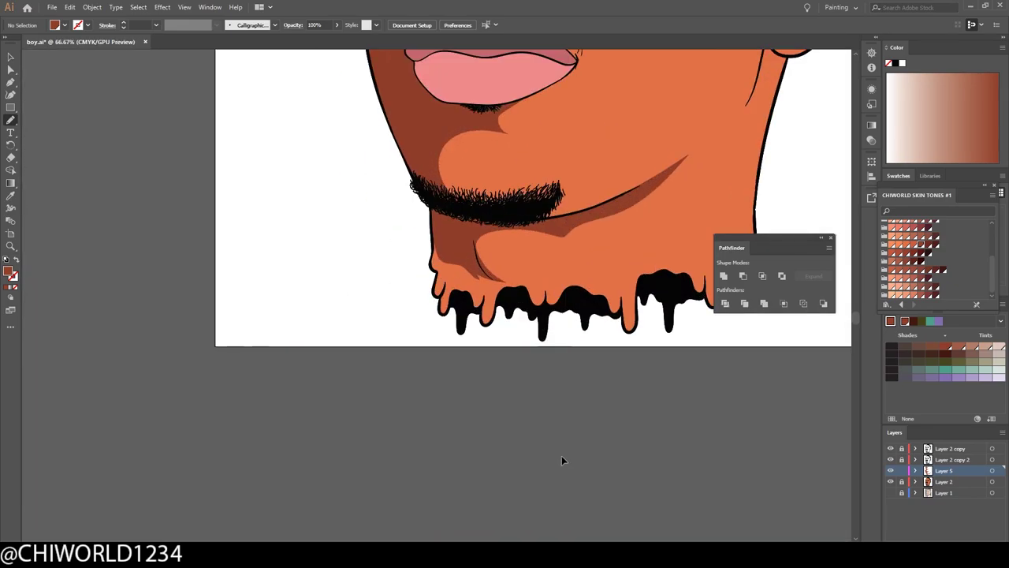
scroll(489, 300, "up", 3)
left_click_drag(489, 298, 476, 425)
Add brown shading inside the ear, its inner fold and upper part
left_click_drag(334, 334, 328, 208)
scroll(328, 209, "down", 3)
scroll(633, 423, "up", 3)
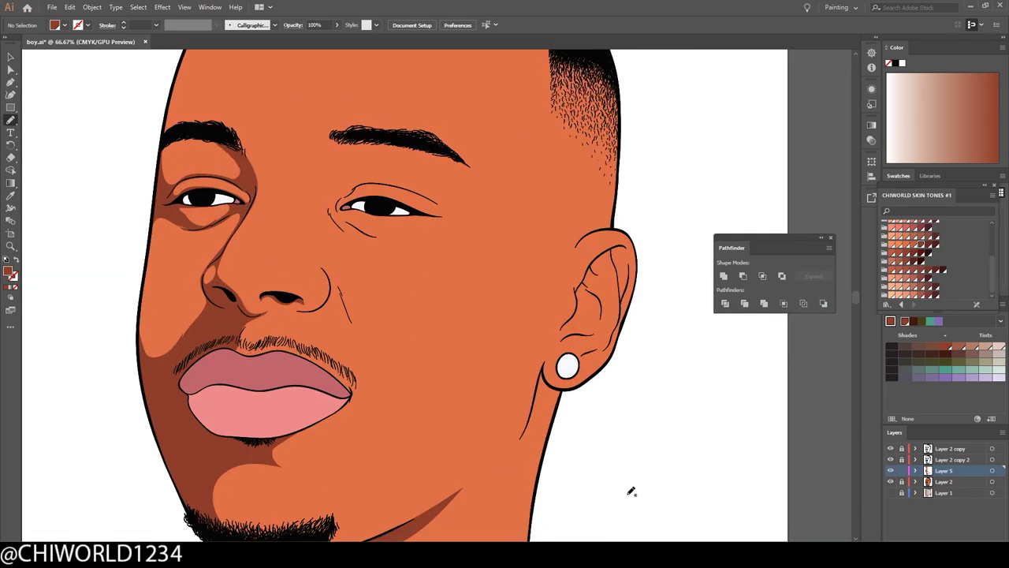
scroll(552, 378, "up", 2)
left_click_drag(444, 238, 395, 344)
left_click_drag(477, 155, 497, 203)
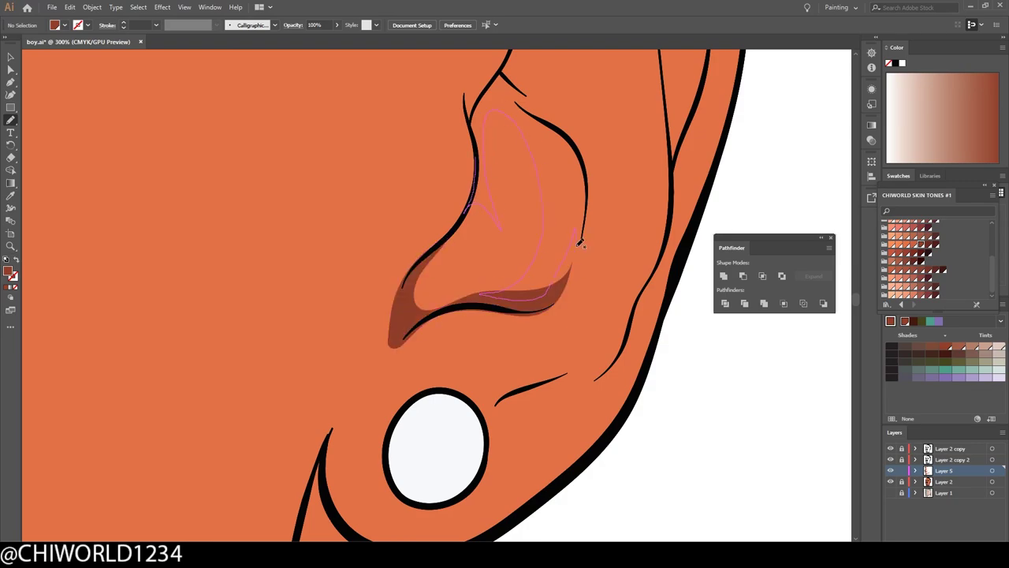
left_click_drag(580, 243, 517, 170)
Shade around and beneath the earring along the jaw
scroll(584, 260, "up", 3)
scroll(648, 431, "up", 3)
scroll(648, 432, "right", 4)
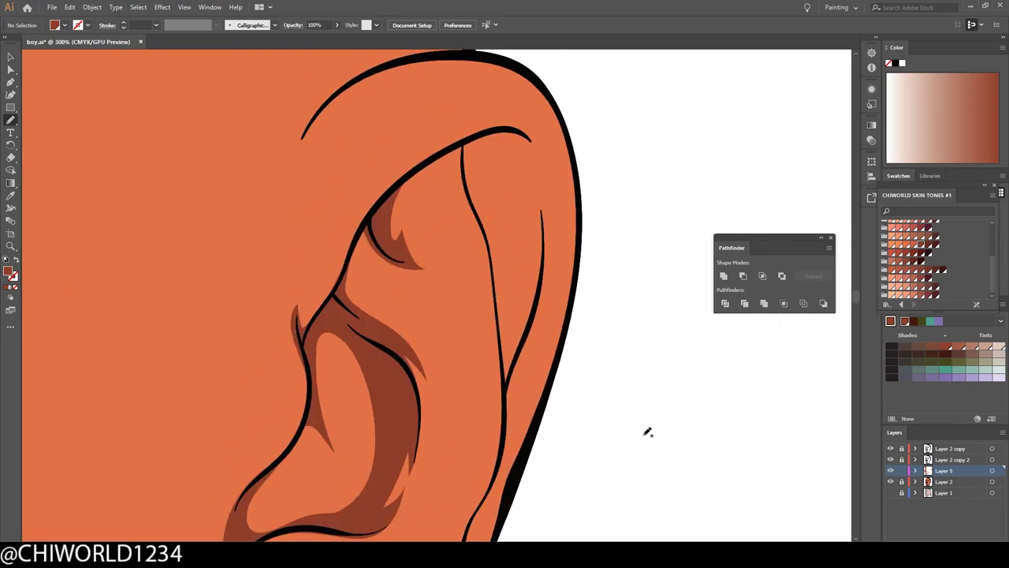
left_click_drag(502, 250, 499, 441)
scroll(514, 451, "down", 3)
scroll(514, 450, "up", 4)
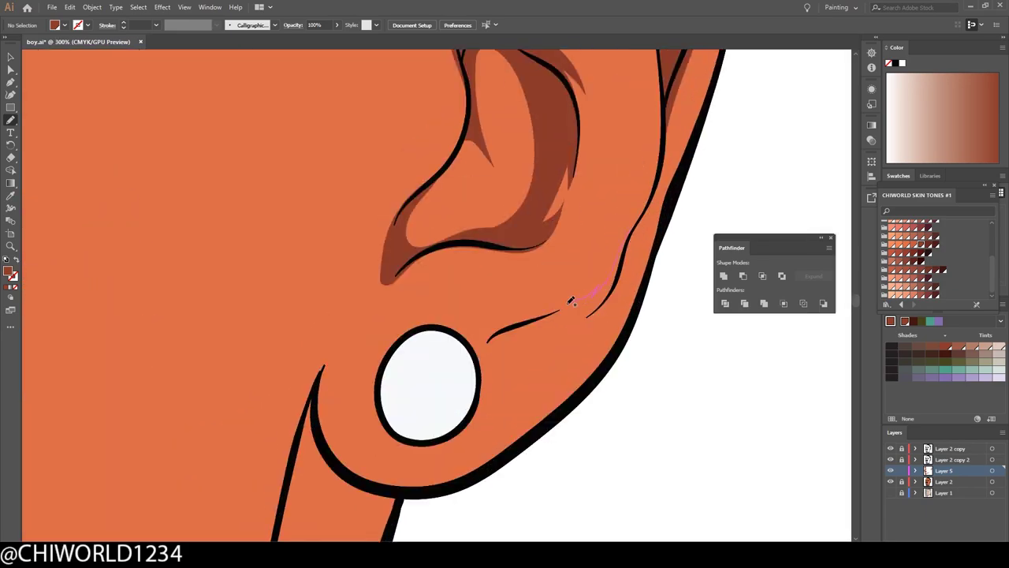
mouse_move(635, 221)
left_mouse_down()
mouse_move(521, 339)
mouse_move(491, 406)
left_mouse_up()
scroll(491, 407, "down", 3)
scroll(490, 407, "left", 3)
left_click_drag(608, 266, 410, 449)
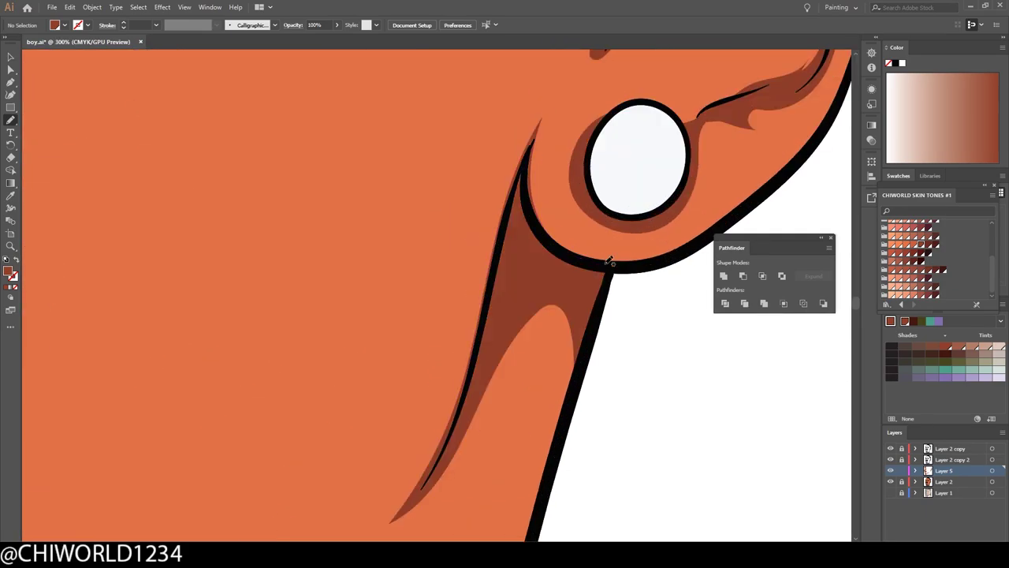
Shade the inner eye corner and beneath the second eye, then add Layer 6
key("ctrl+0")
scroll(442, 251, "up", 5)
left_click_drag(435, 237, 448, 245)
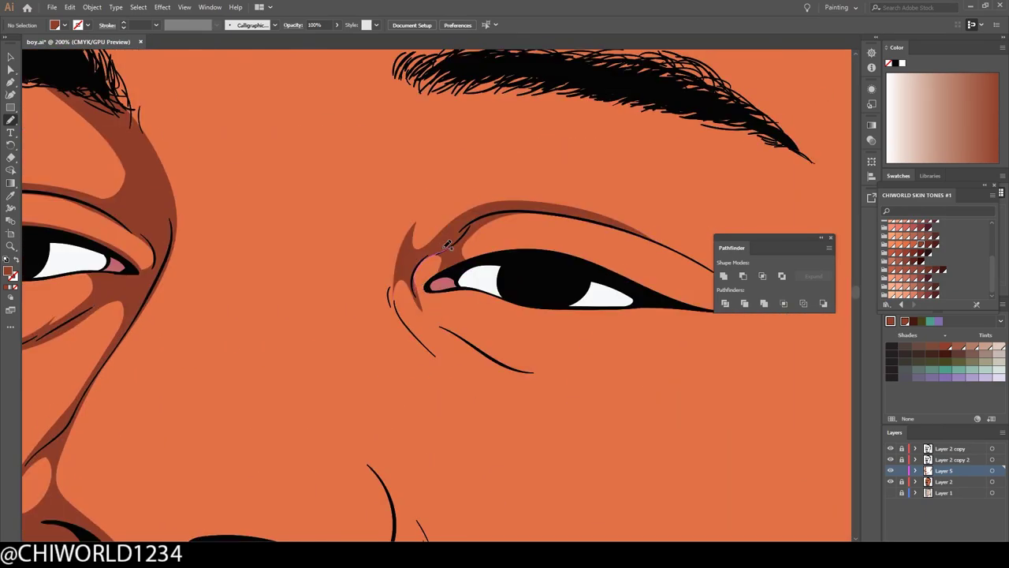
left_click_drag(530, 373, 531, 375)
scroll(567, 414, "down", 5)
scroll(604, 412, "up", 1)
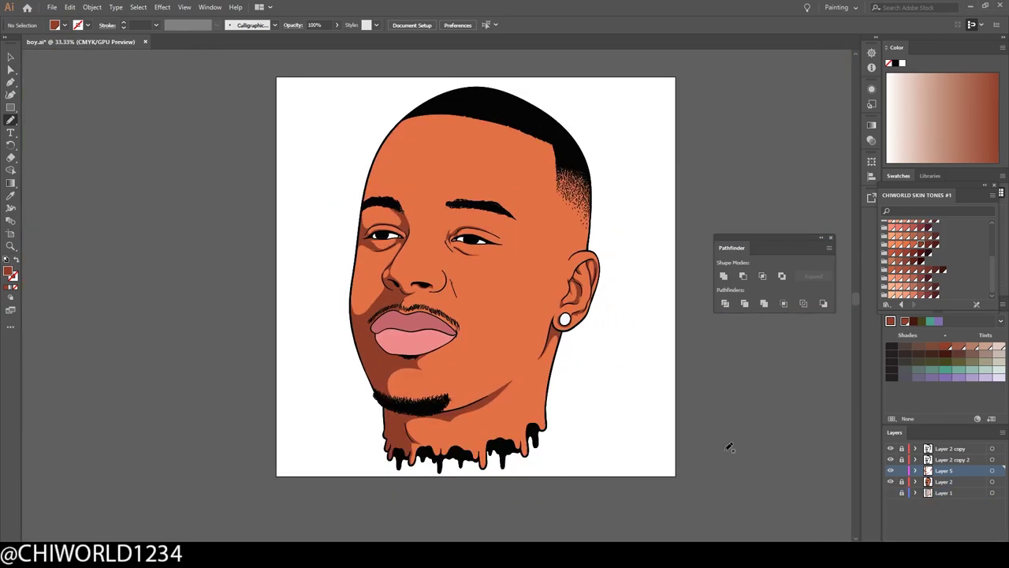
key("ctrl+l")
Draw a cheek shape beside the nose and recolour it lighter by shifting hue and reducing black
scroll(386, 279, "up", 3)
left_click_drag(374, 407, 436, 307)
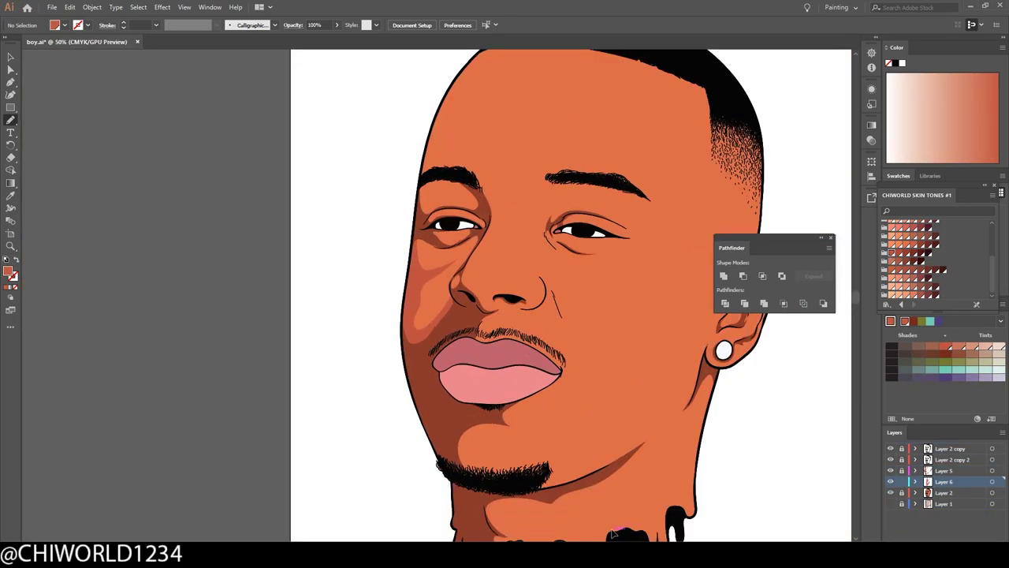
left_click(69, 7)
left_click(371, 194)
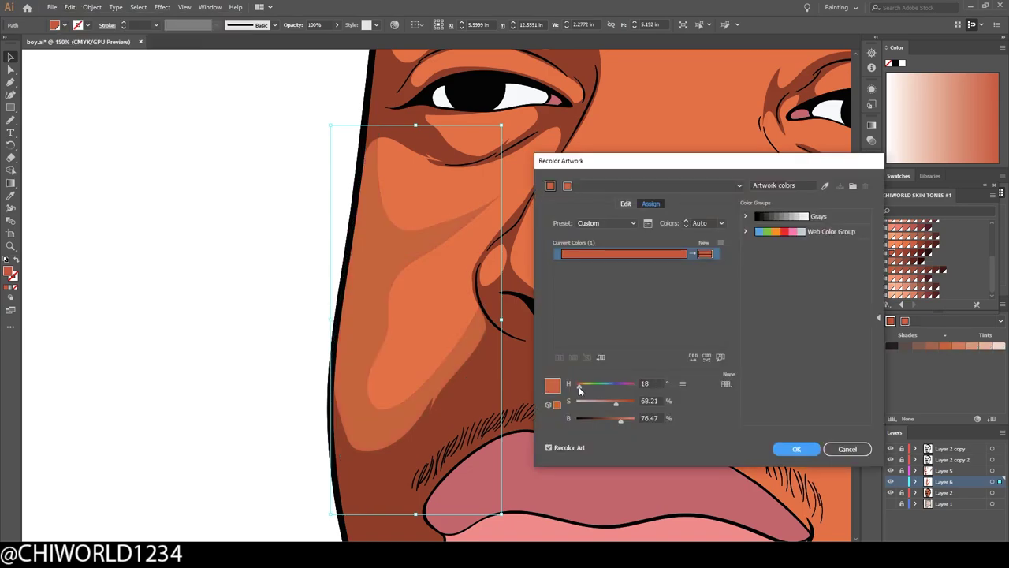
left_click_drag(607, 401, 619, 407)
left_click(796, 448)
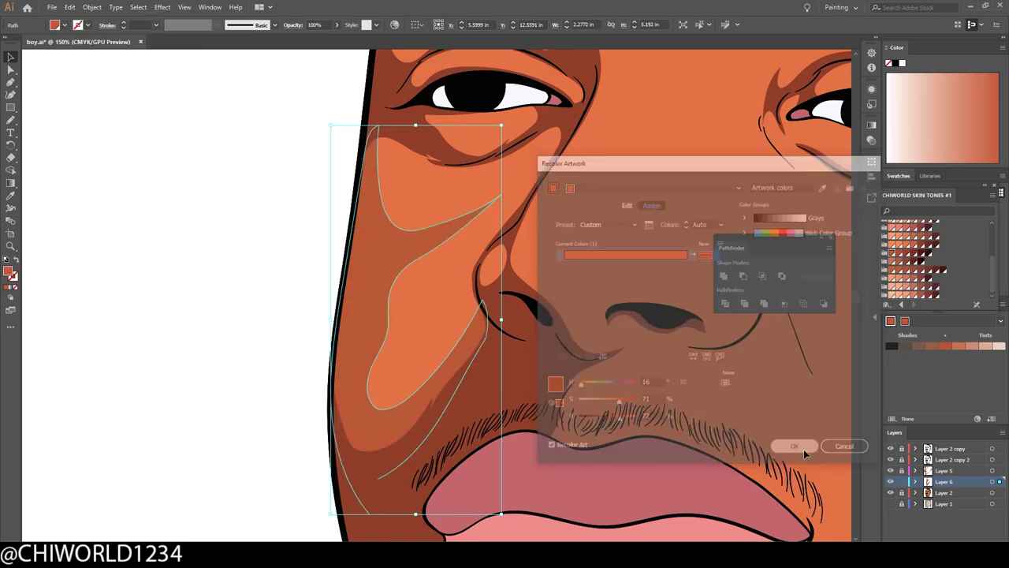
left_click(69, 7)
left_click(282, 223)
left_click_drag(98, 94, 100, 78)
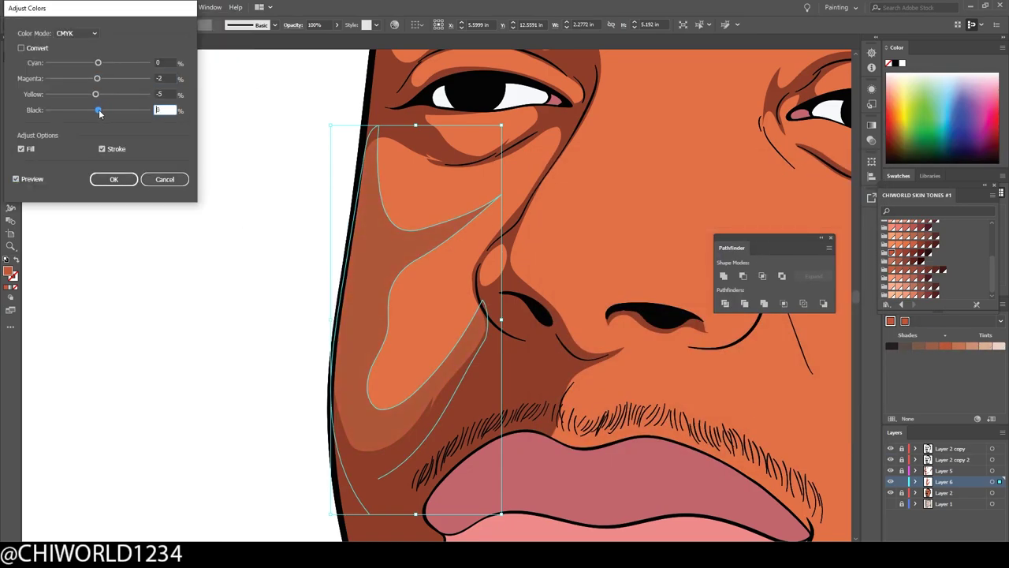
key("Return")
left_click(625, 350)
Paint lighter shapes under the eye and on the brow above it
key("b")
key("ctrl+minus")
key("ctrl+plus")
key("ctrl+plus")
left_click_drag(414, 357, 491, 217)
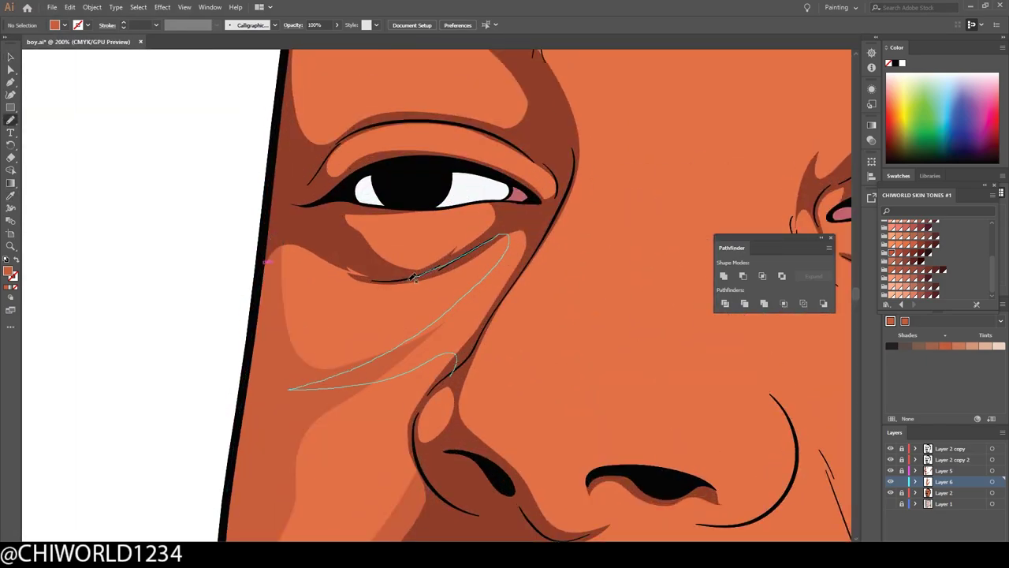
key("ctrl+minus")
key("ctrl+minus")
key("ctrl+minus")
key("ctrl+plus")
key("ctrl+plus")
key("ctrl+plus")
left_click_drag(541, 189, 552, 268)
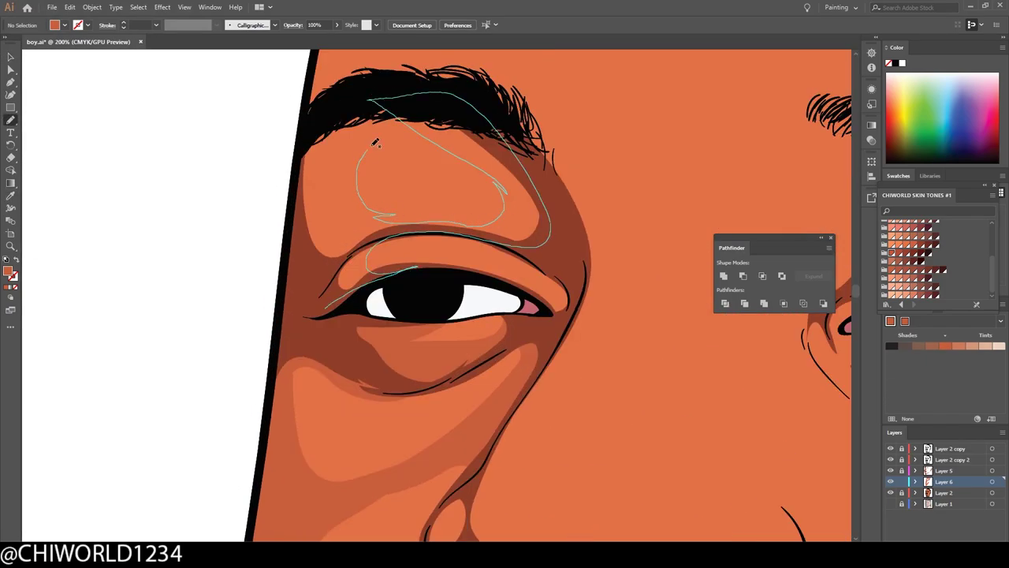
key("ctrl+minus")
key("ctrl+minus")
key("ctrl+minus")
Add highlights near the nostril, nose tip, nose side and along the bridge
key("ctrl+plus")
key("ctrl+plus")
key("ctrl+plus")
left_click_drag(425, 362, 490, 353)
left_click_drag(476, 296, 478, 298)
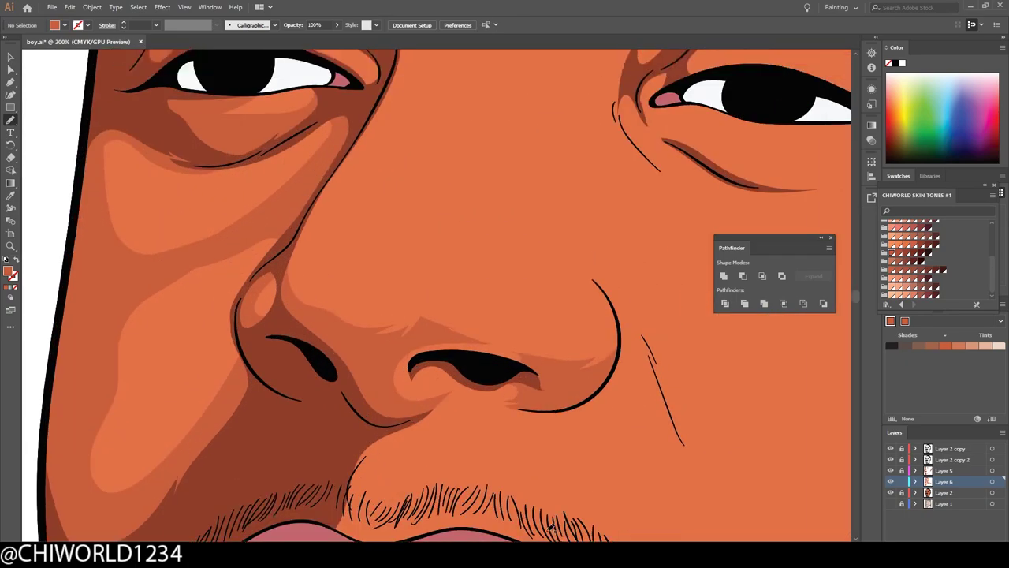
left_click_drag(544, 355, 599, 315)
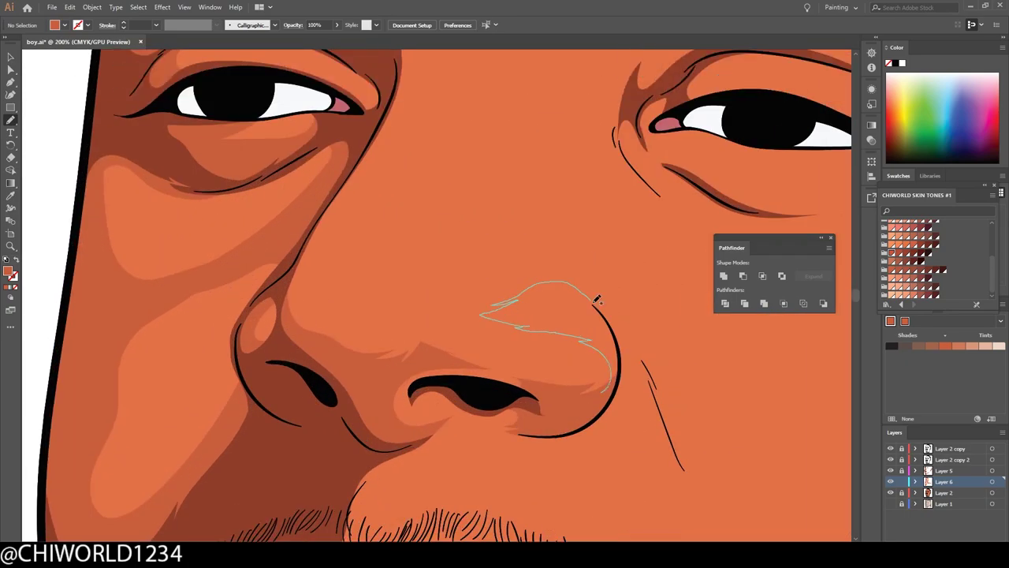
key("ctrl+plus")
left_click_drag(339, 355, 287, 377)
key("ctrl+minus")
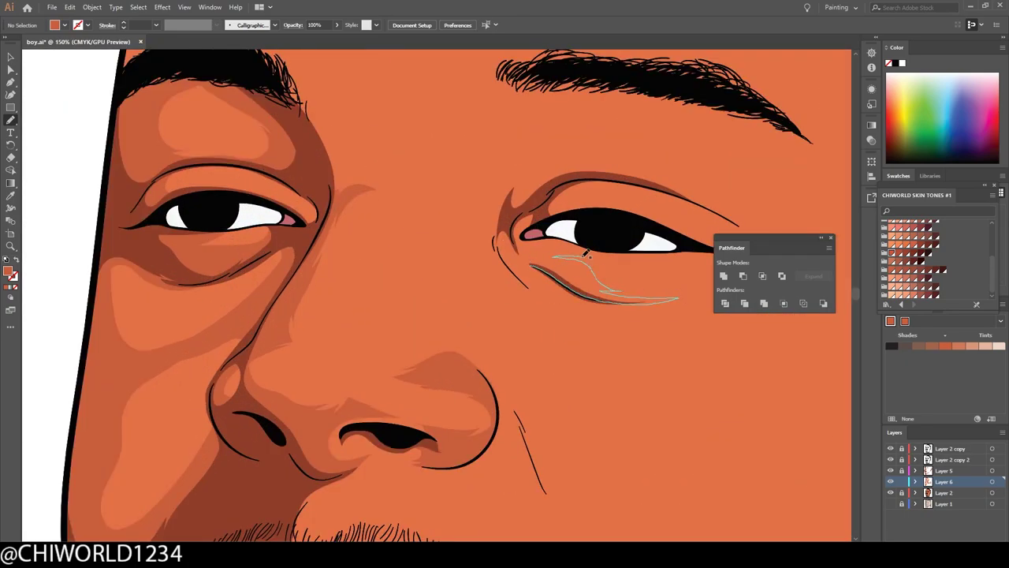
Lighten around the second eye, between nose and upper lip, and the neck above the drips
left_click_drag(585, 254, 588, 255)
left_click_drag(623, 180, 489, 237)
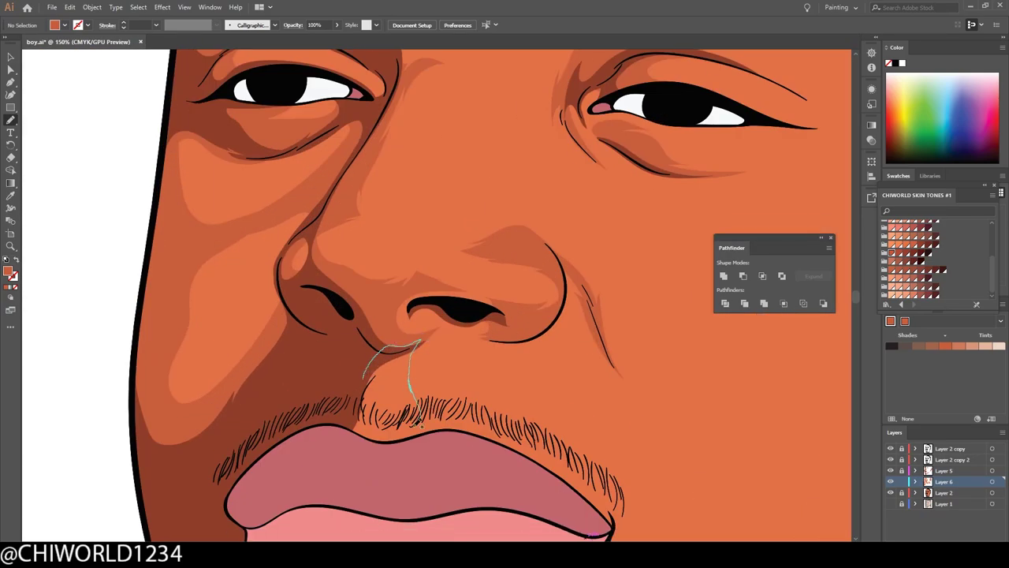
key("ctrl+minus")
key("ctrl+minus")
left_click_drag(347, 406, 481, 410)
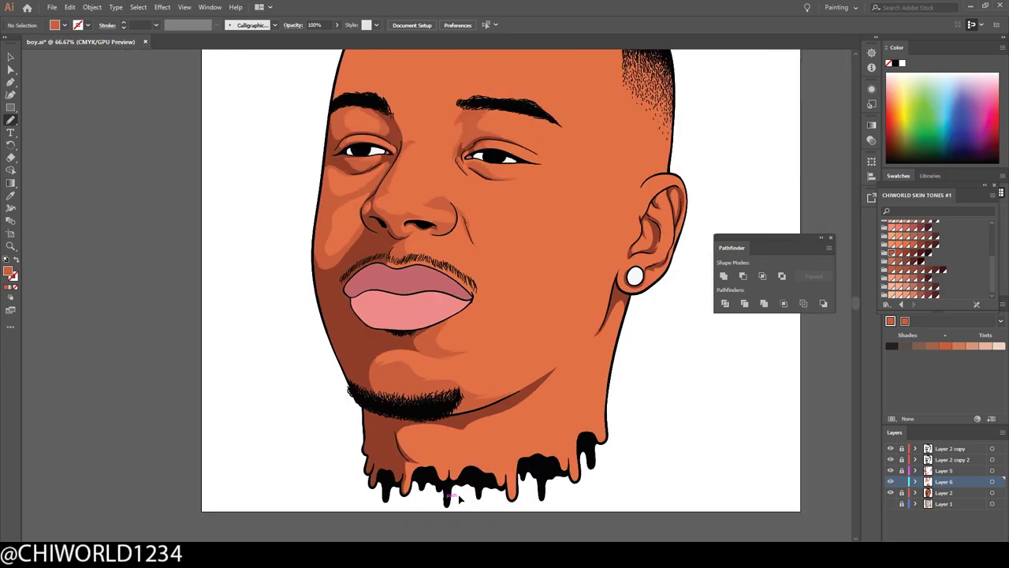
key("ctrl+plus")
scroll(628, 428, "down", 2)
key("ctrl+plus")
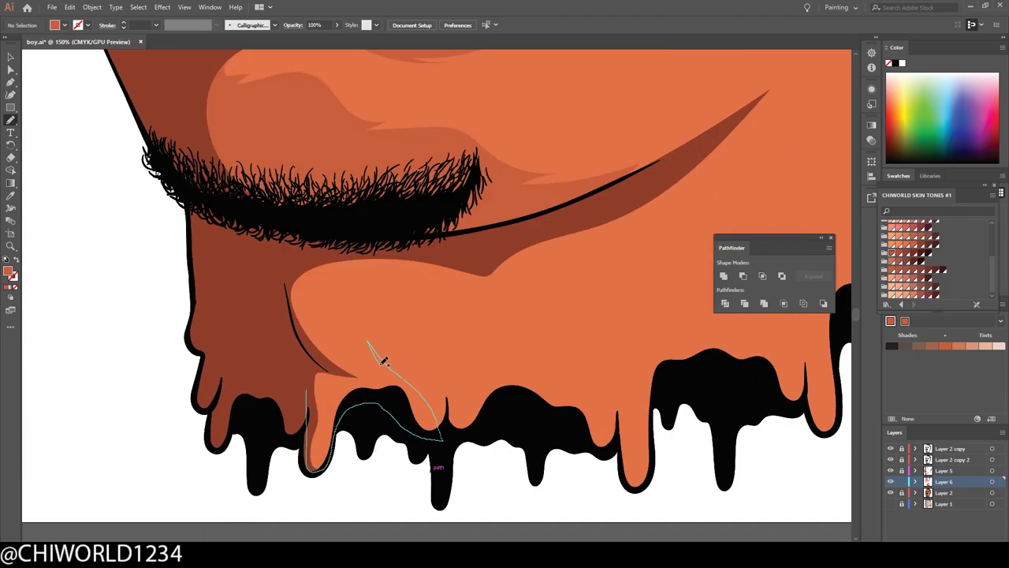
left_click_drag(384, 360, 367, 344)
Paint light highlights across the forehead above the brow
key("ctrl+minus")
key("ctrl+minus")
key("ctrl+minus")
key("ctrl+minus")
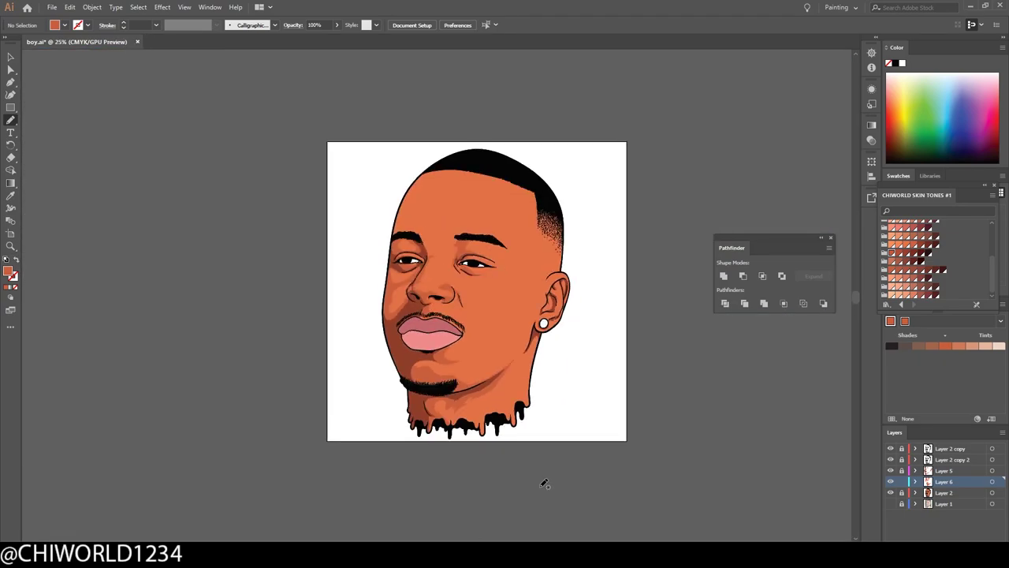
key("ctrl+plus")
key("ctrl+plus")
key("ctrl+plus")
key("ctrl+minus")
key("ctrl+minus")
key("ctrl+plus")
key("ctrl+plus")
key("ctrl+plus")
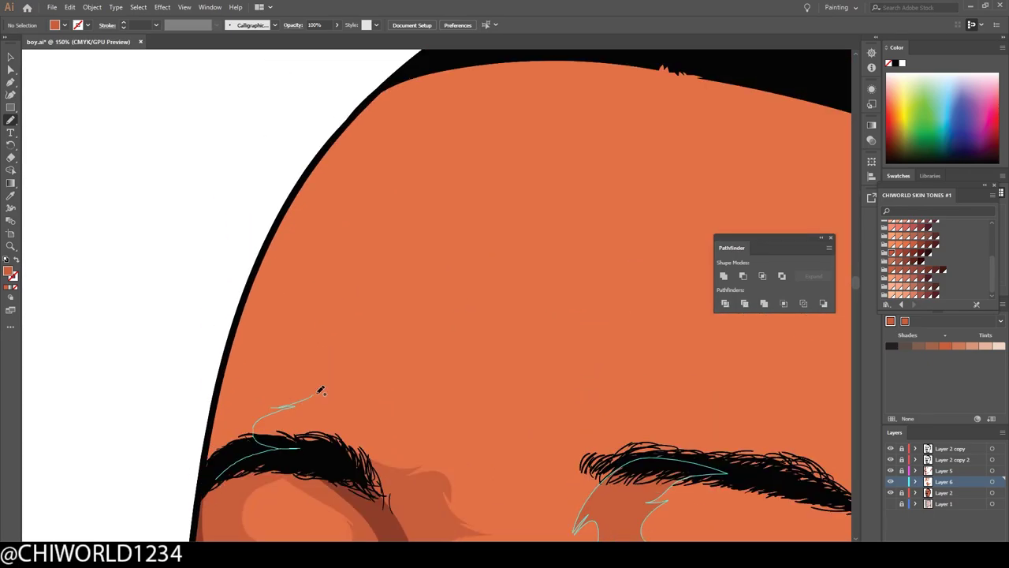
mouse_move(323, 386)
left_mouse_down()
mouse_move(399, 108)
mouse_move(434, 351)
left_mouse_up()
scroll(288, 527, "up", 3)
key("ctrl+minus")
key("ctrl+minus")
key("ctrl+plus")
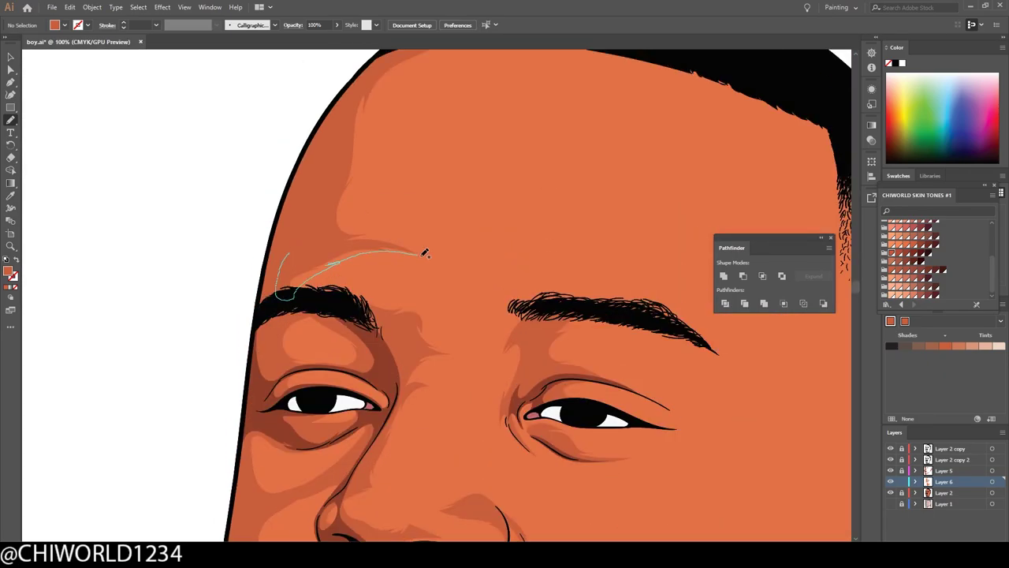
left_click_drag(276, 300, 474, 139)
Highlight along the mustache and shade along the sideburn
key("ctrl+minus")
key("ctrl+minus")
key("ctrl+minus")
key("ctrl+plus")
key("ctrl+plus")
key("ctrl+plus")
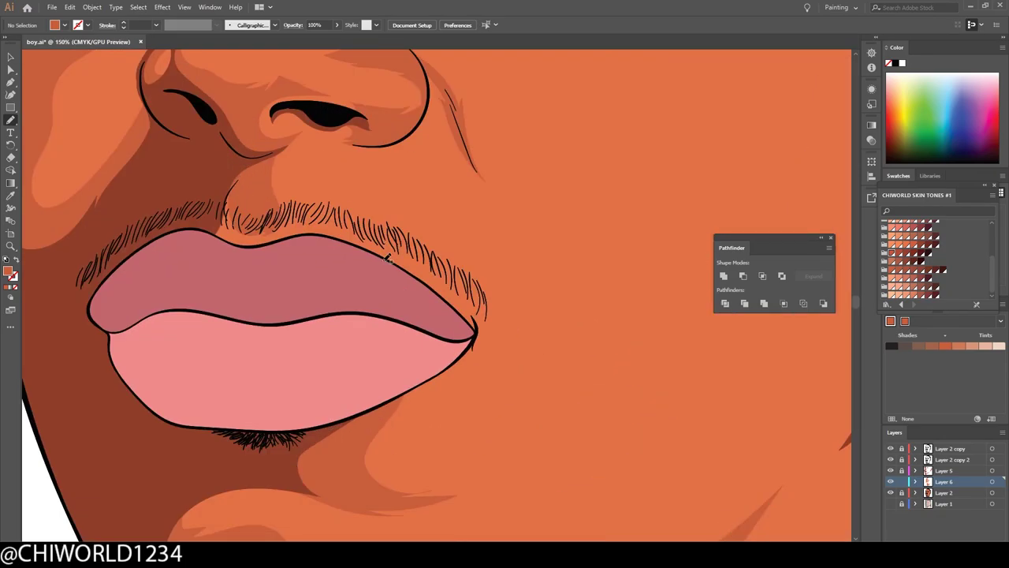
left_click_drag(363, 237, 294, 217)
key("ctrl+minus")
key("ctrl+minus")
key("ctrl+minus")
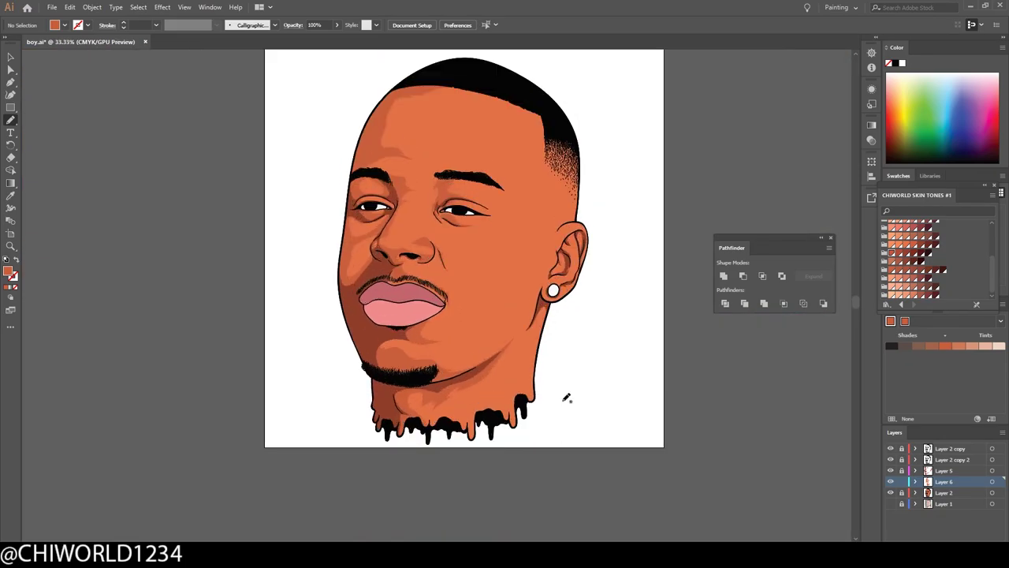
key("ctrl+plus")
key("ctrl+plus")
key("ctrl+plus")
scroll(434, 295, "up", 2)
left_click_drag(511, 193, 590, 272)
key("ctrl+minus")
key("ctrl+minus")
Add light shading inside the ear and highlight its upper folds
key("ctrl+plus")
key("ctrl+plus")
key("ctrl+plus")
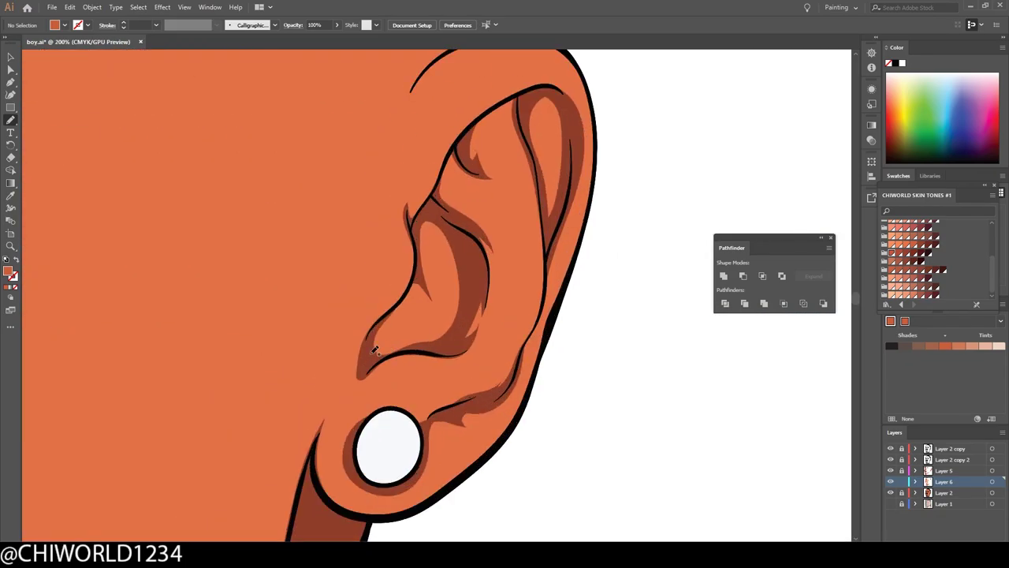
left_click_drag(410, 308, 461, 213)
left_click_drag(367, 361, 495, 366)
left_click_drag(516, 232, 495, 314)
left_click_drag(442, 158, 473, 339)
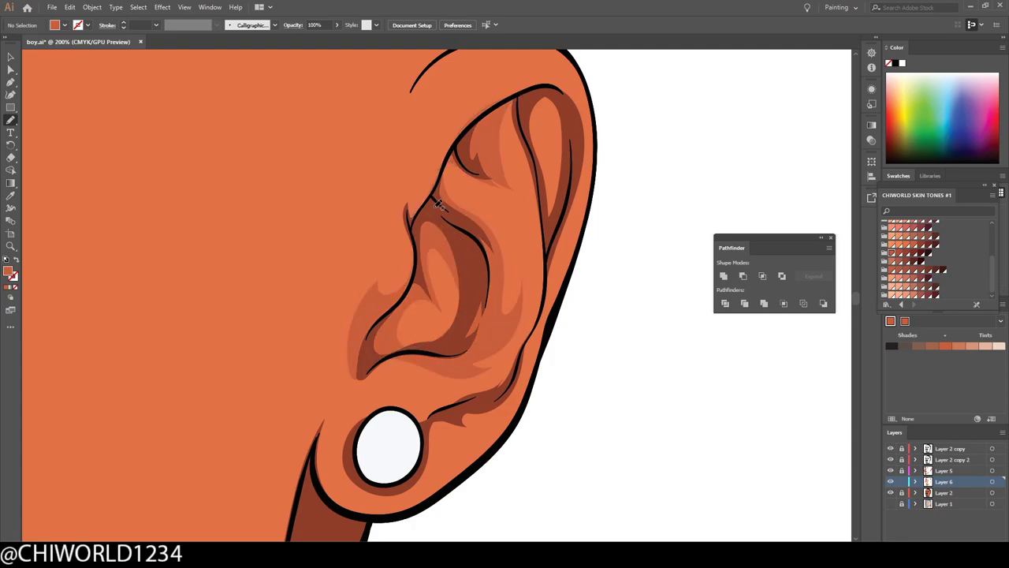
key("ctrl+plus")
Paint darker ear strokes down past the earlobe toward the neck, then add Layer 7
left_click_drag(394, 430, 378, 371)
key("ctrl+minus")
scroll(473, 316, "down", 5)
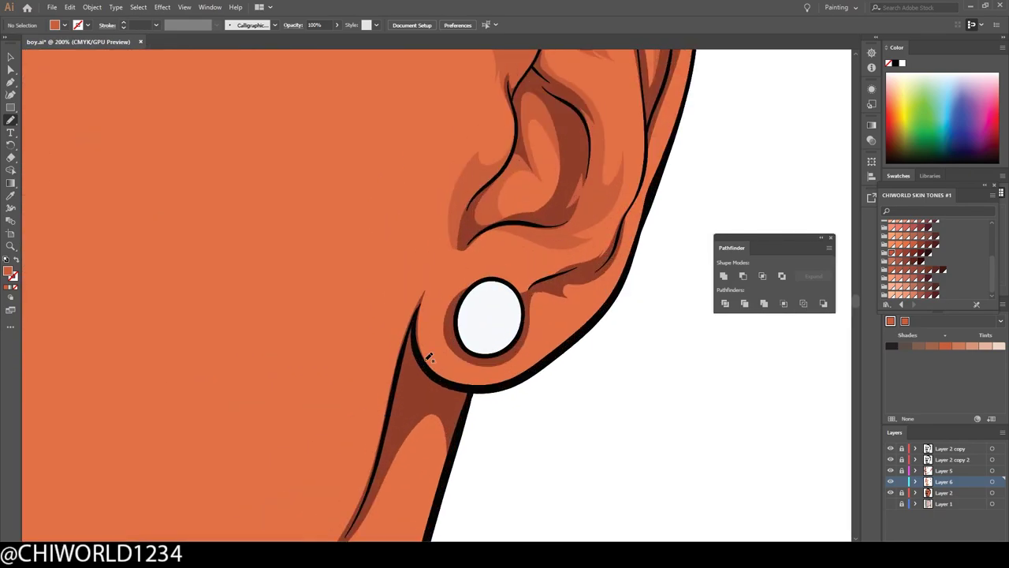
left_click_drag(586, 268, 418, 276)
scroll(473, 315, "down", 5)
left_click_drag(631, 154, 628, 223)
key("ctrl+minus")
key("ctrl+minus")
key("ctrl+minus")
key("ctrl+plus")
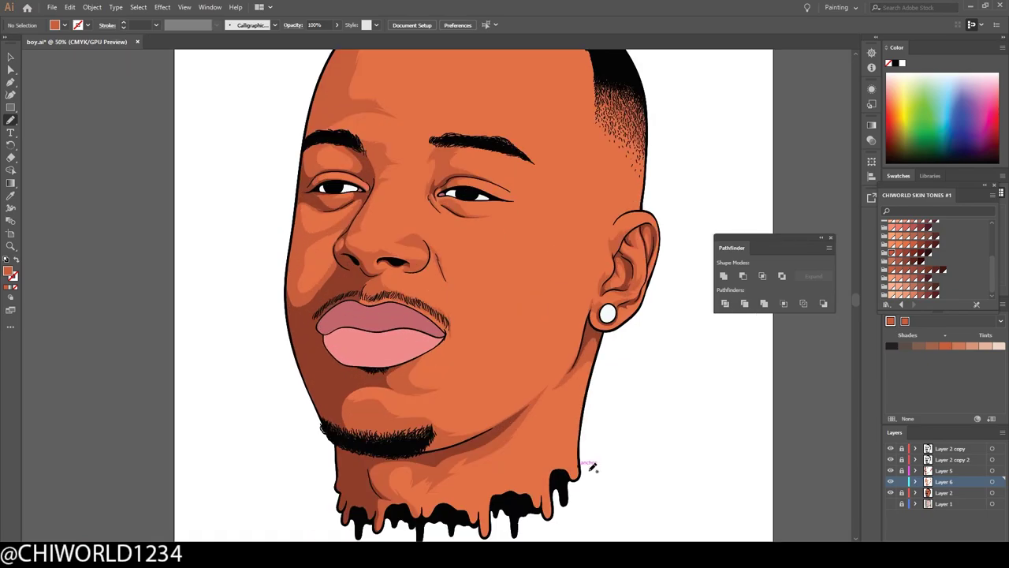
key("ctrl+minus")
Move Layer 7 beneath Layer 6 and paint a lighter highlight across the nose bridge
key("ctrl+l")
left_click_drag(949, 491, 948, 494)
left_click(904, 251)
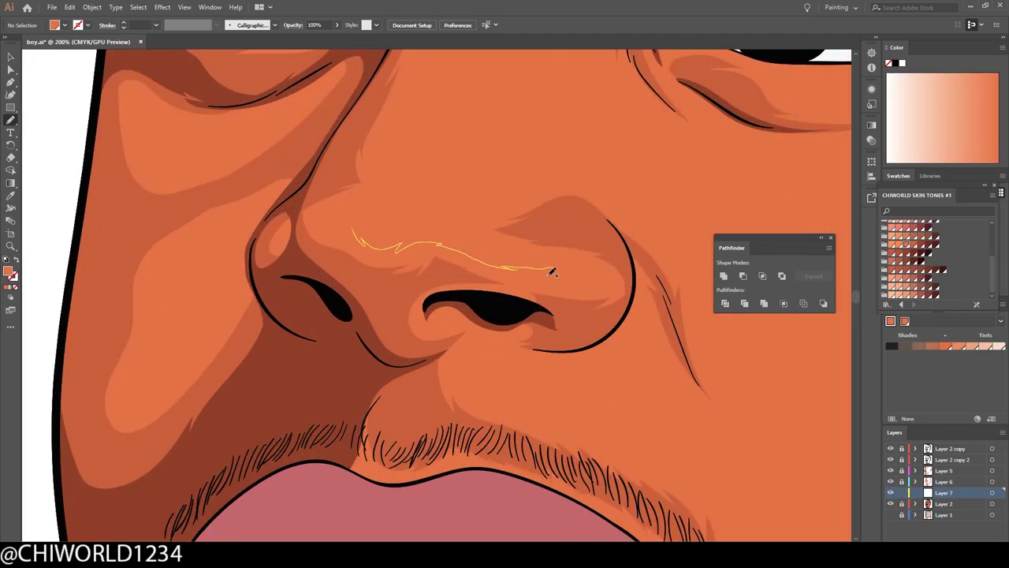
left_click_drag(371, 236, 556, 275)
Brush a small highlight stroke near the right eye
key("ctrl+minus")
key("ctrl+plus")
key("b")
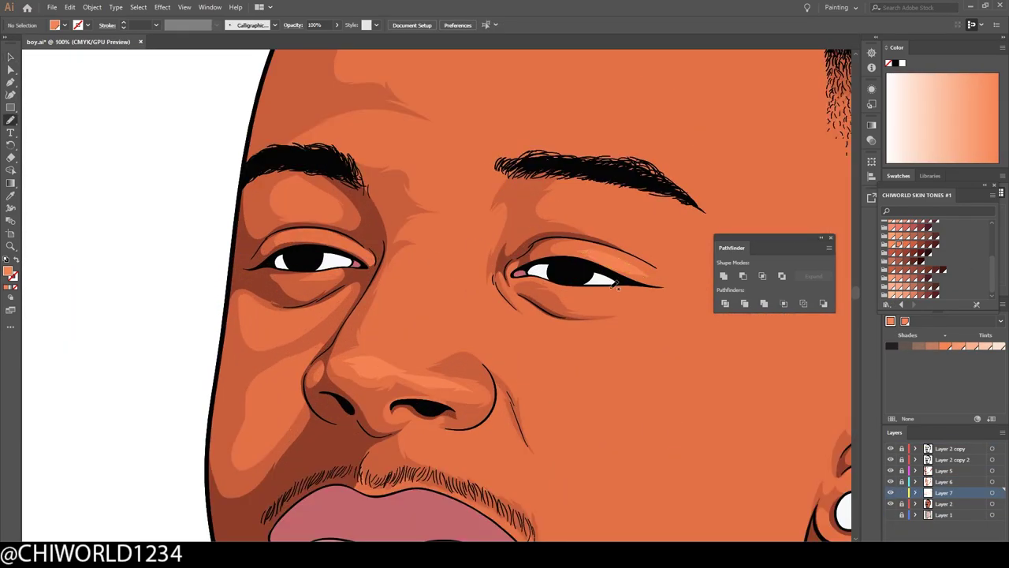
left_click_drag(339, 236, 345, 240)
key("ctrl+plus")
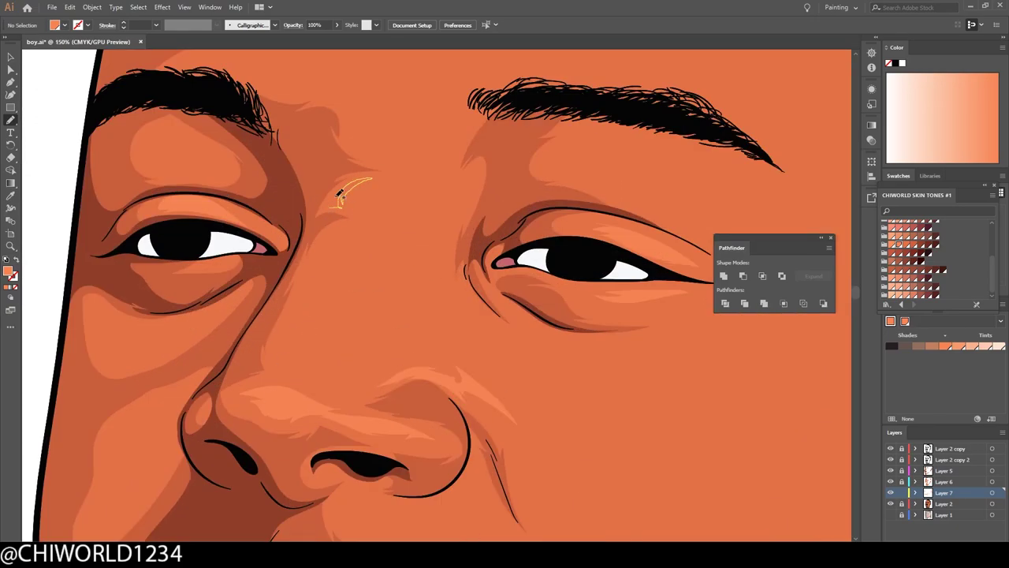
key("ctrl+minus")
key("ctrl+plus")
key("ctrl+minus")
key("ctrl+plus")
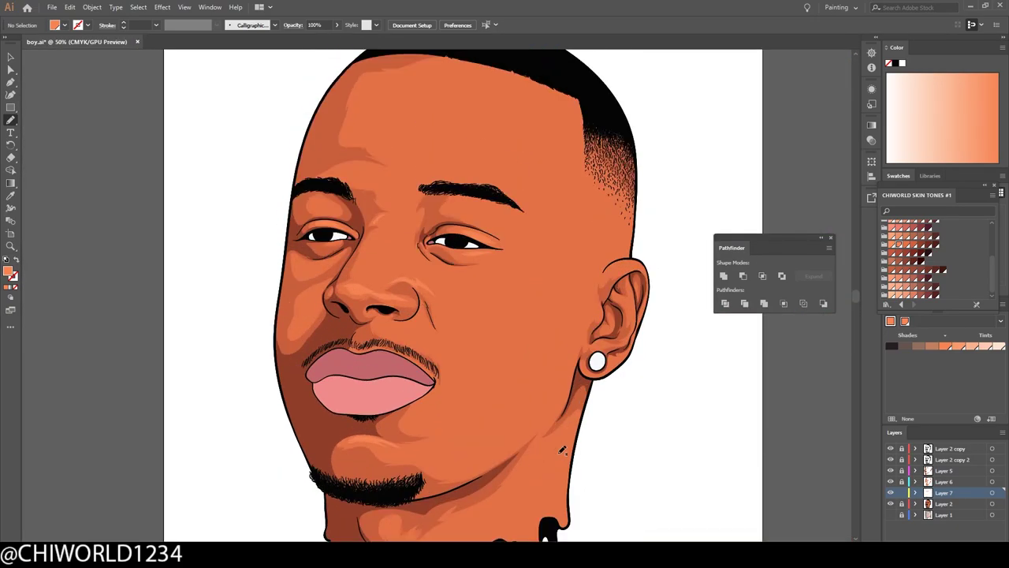
key("ctrl+plus")
Set a new fill colour and add Layer 8 for skin texture
key("ctrl+plus")
key("ctrl+plus")
key("ctrl+plus")
key("ctrl+l")
double_click(9, 271)
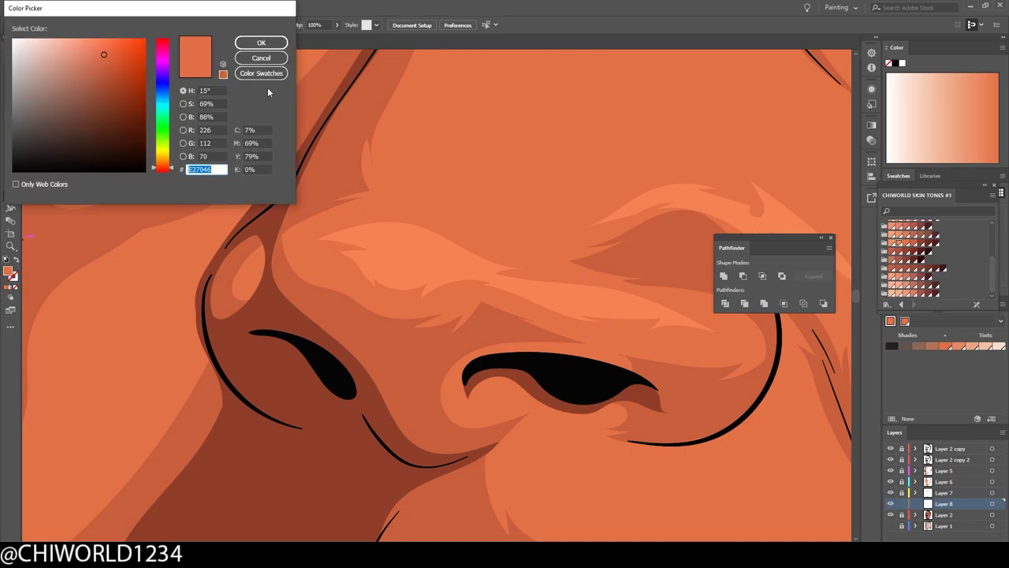
key("Return")
scroll(439, 310, "up", 2)
key("ctrl+minus")
Adjust the texture strokes' magenta and colour balance with Adjust Colors
key("ctrl+plus")
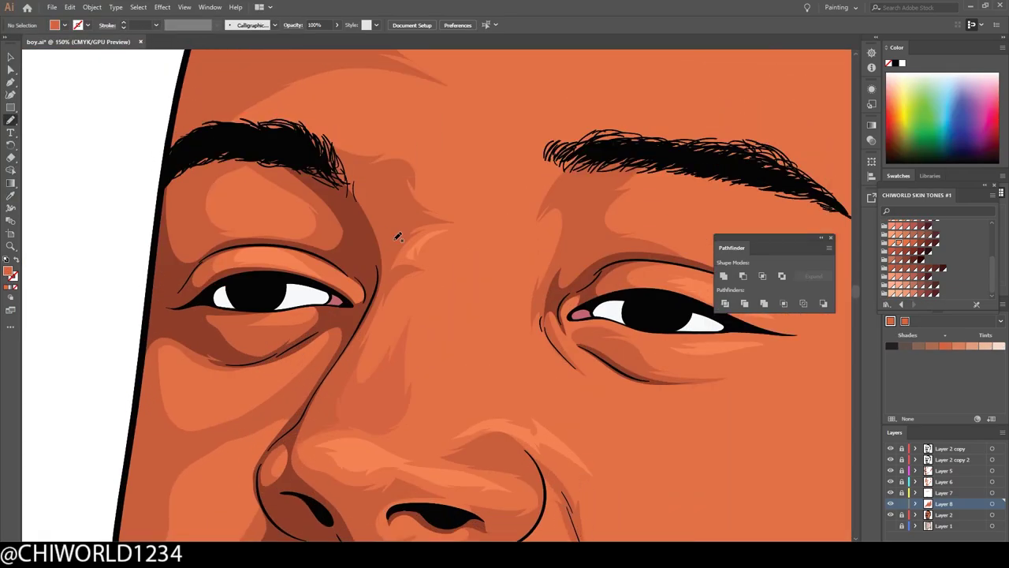
key("ctrl+minus")
key("ctrl+plus")
key("ctrl+a")
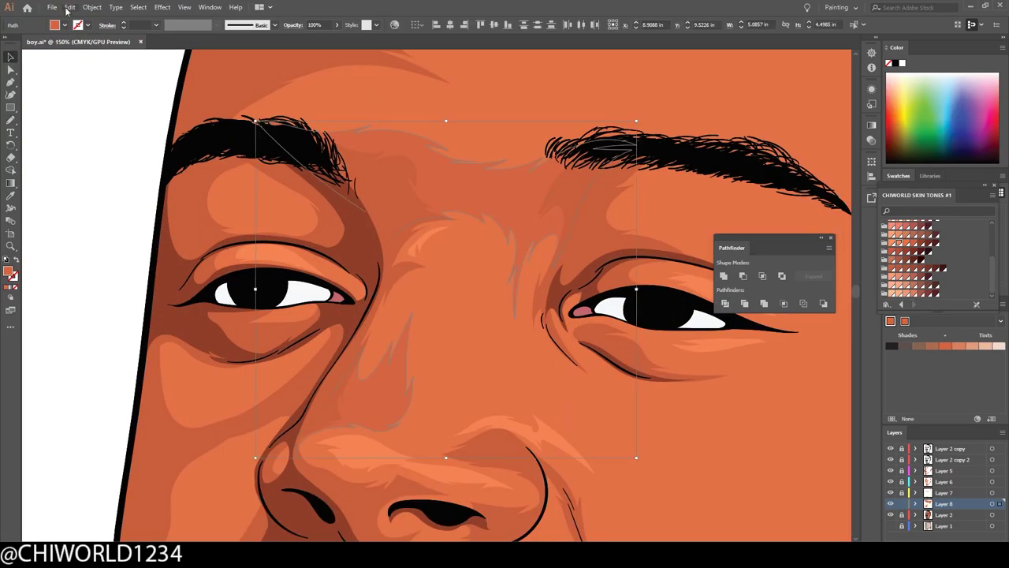
left_click_drag(98, 78, 99, 82)
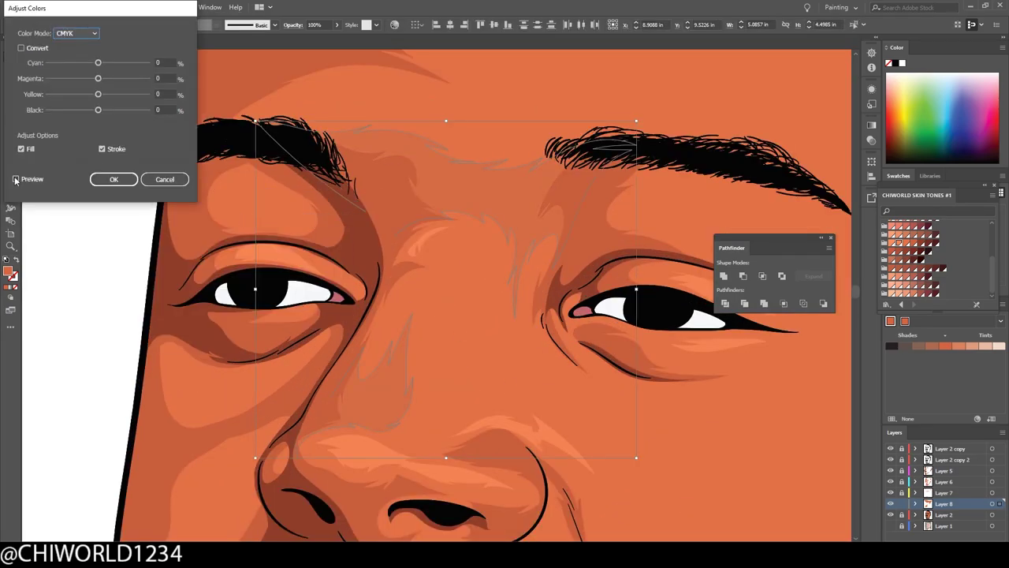
left_click_drag(97, 94, 96, 94)
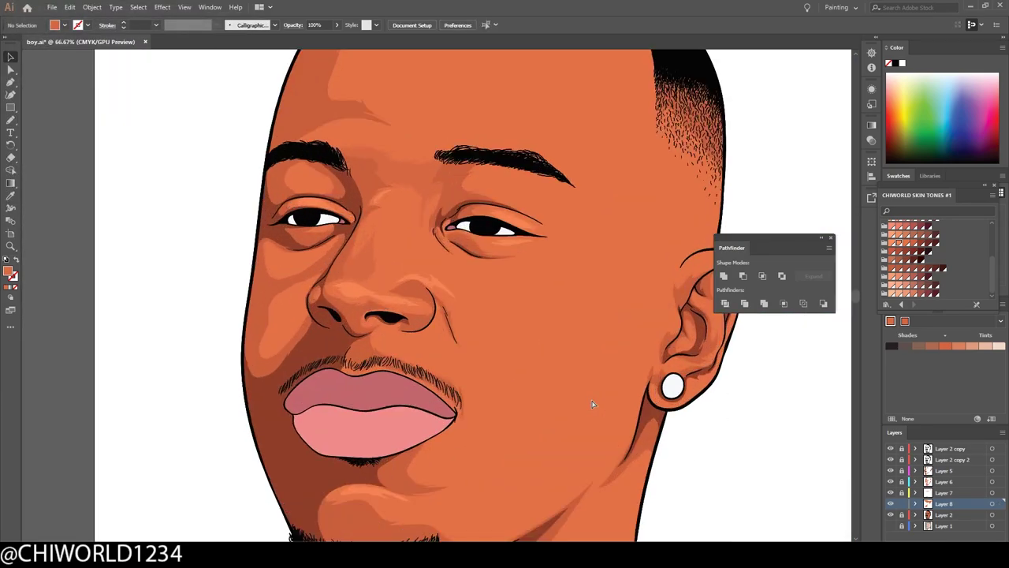
Return to the brush and review the face, chin, brow and forehead
key("b")
scroll(571, 387, "down", 3)
key("ctrl+equal")
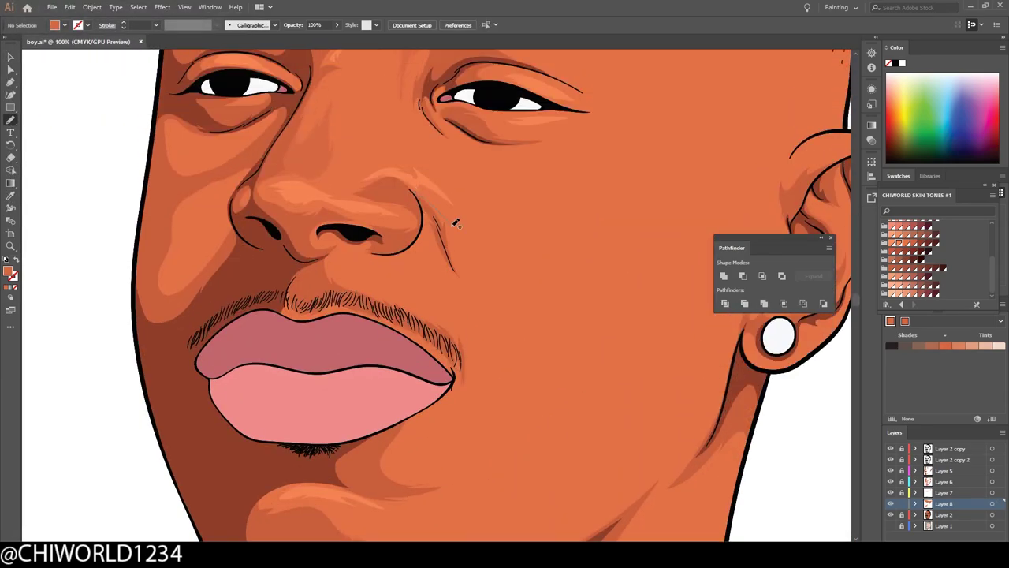
key("ctrl+minus")
scroll(377, 267, "down", 3)
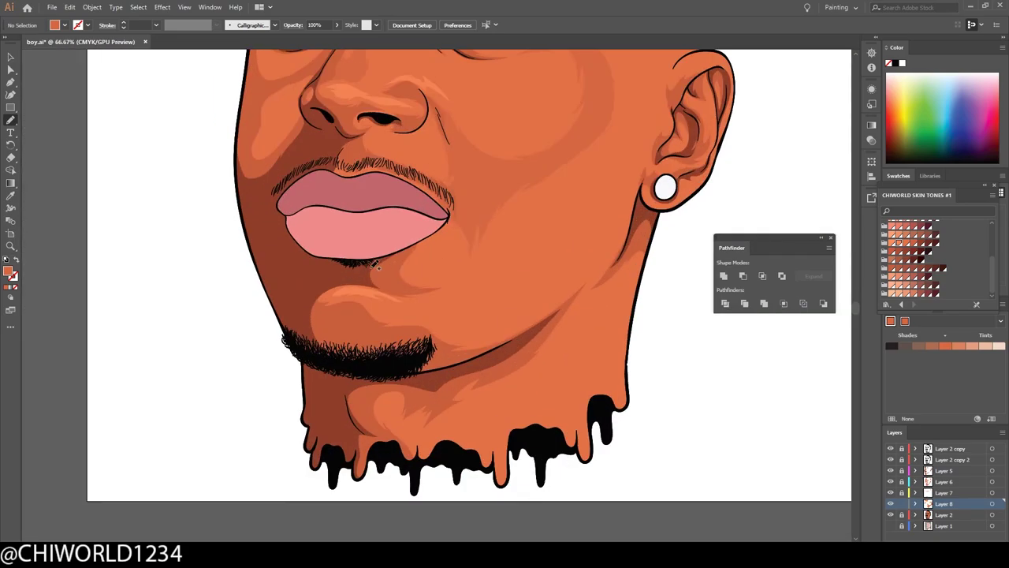
key("ctrl+minus")
key("ctrl+minus")
key("ctrl+minus")
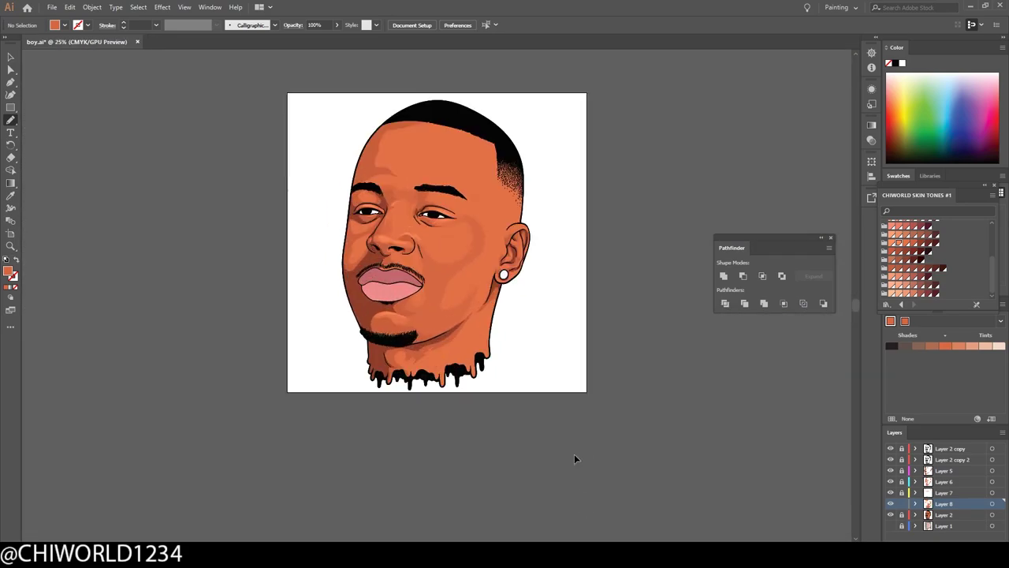
key("ctrl+1")
key("ctrl+0")
key("ctrl+equal")
key("ctrl+equal")
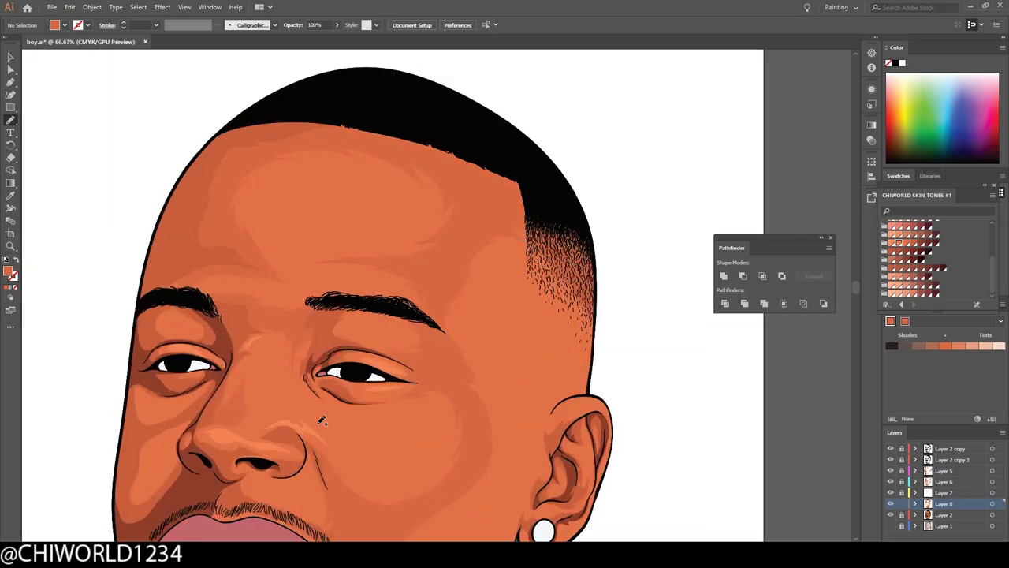
key("ctrl+equal")
key("ctrl+equal")
Inspect the nose, cheek crease, lips and chin at close and fitted zooms
key("ctrl+0")
key("ctrl+equal")
key("ctrl+equal")
key("ctrl+equal")
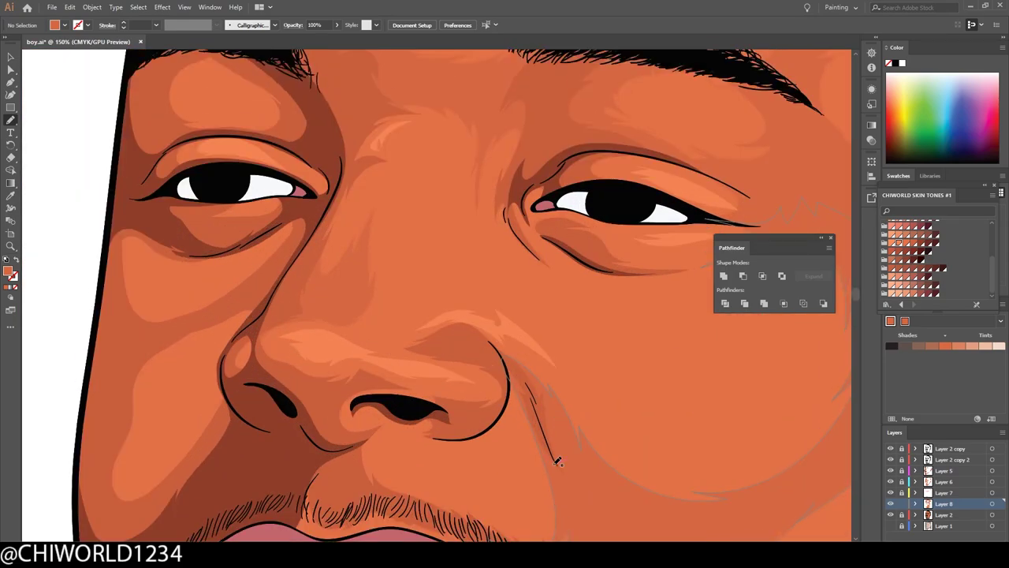
key("ctrl+0")
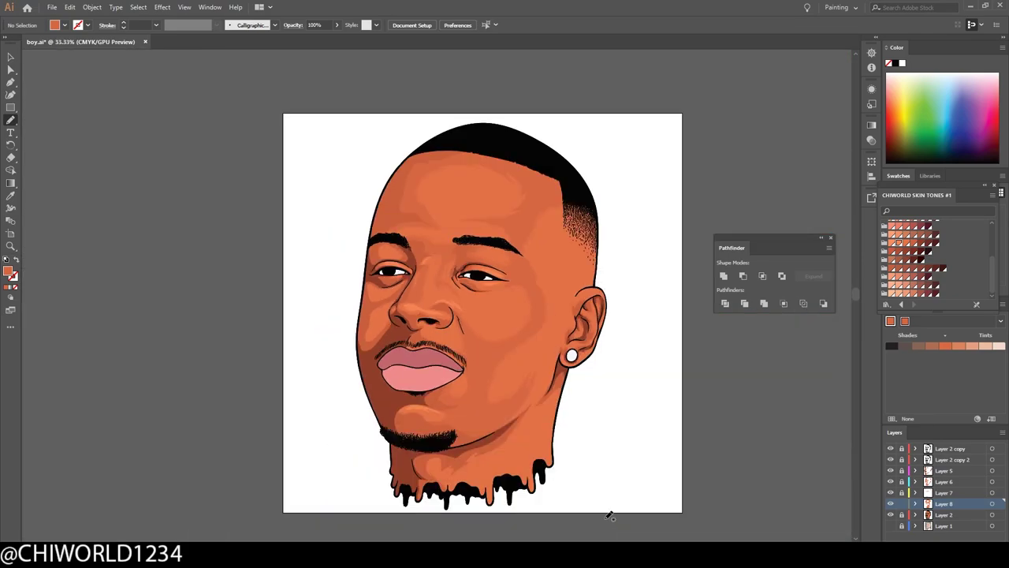
key("ctrl+equal")
key("ctrl+equal")
key("ctrl+equal")
scroll(426, 209, "right", 5)
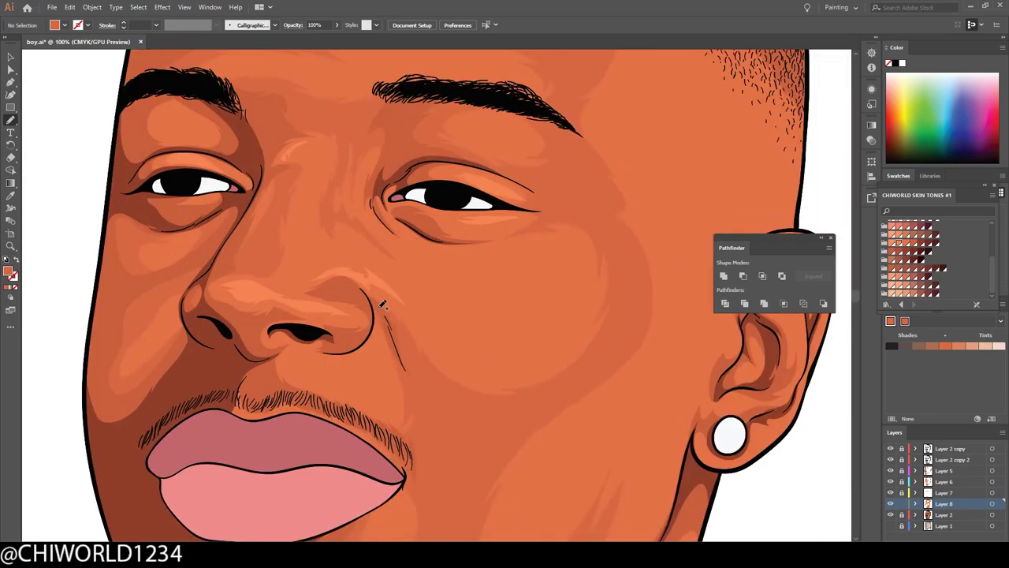
key("ctrl+minus")
key("ctrl+minus")
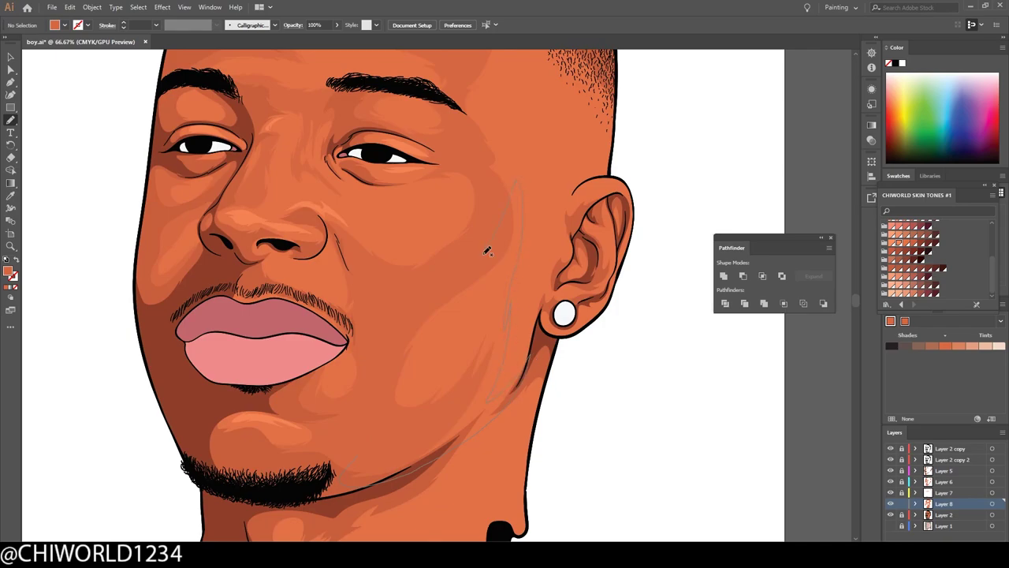
key("ctrl+minus")
key("ctrl+minus")
key("ctrl+equal")
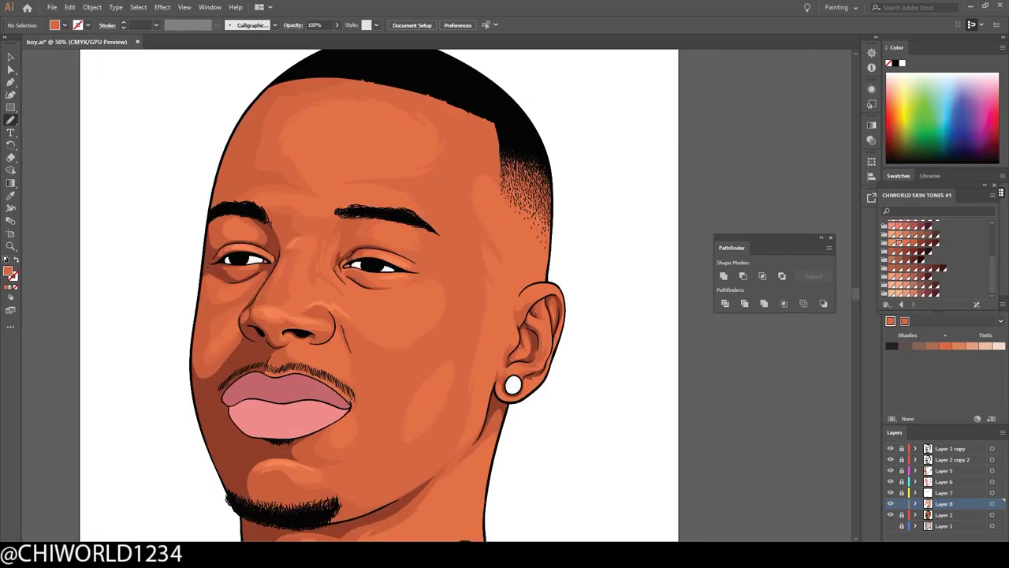
key("ctrl+equal")
key("ctrl+equal")
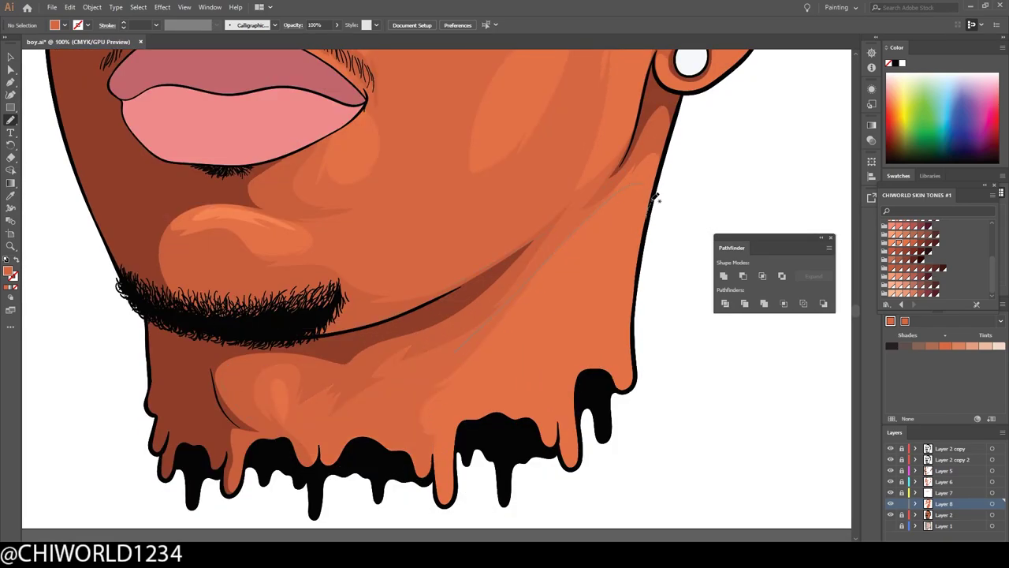
key("ctrl+minus")
key("ctrl+minus")
key("ctrl+minus")
key("ctrl+equal")
key("ctrl+equal")
key("ctrl+equal")
key("ctrl+equal")
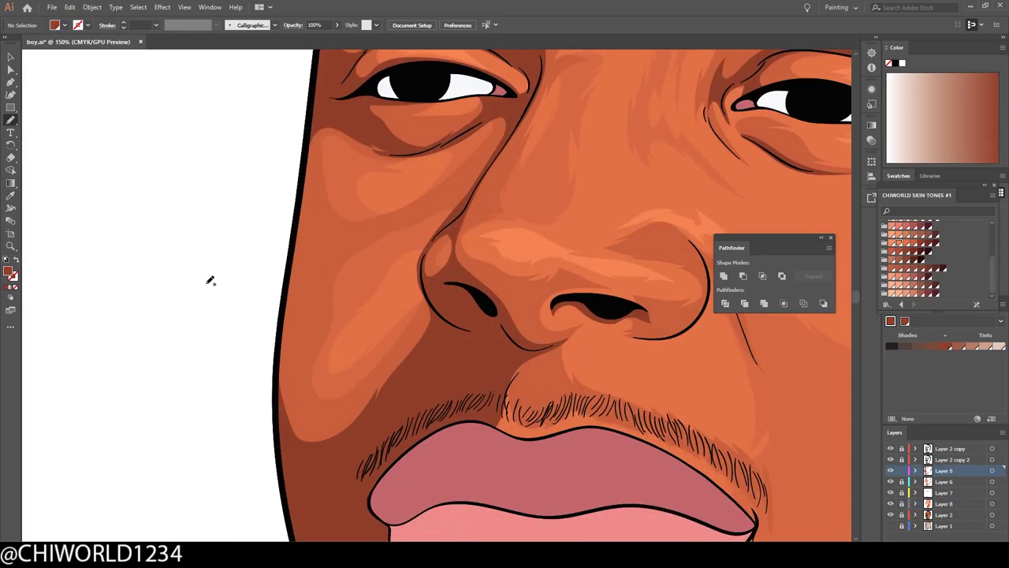
Draw a stroke on the face, then make Layer 6 the working layer
left_click_drag(308, 292, 314, 207)
scroll(326, 347, "up", 5)
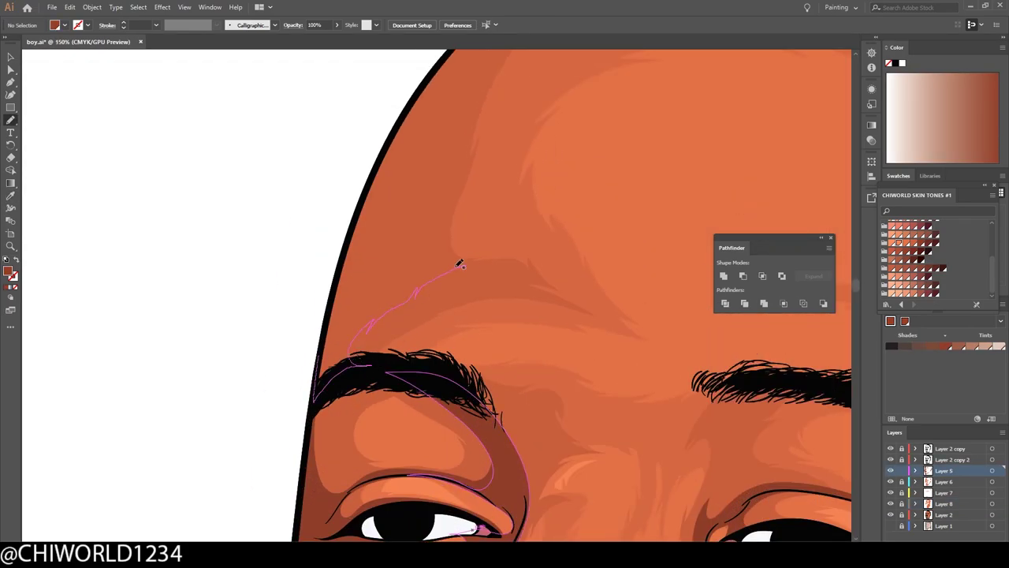
scroll(459, 265, "up", 2)
scroll(548, 131, "up", 2)
key("ctrl+minus")
key("ctrl+minus")
key("ctrl+minus")
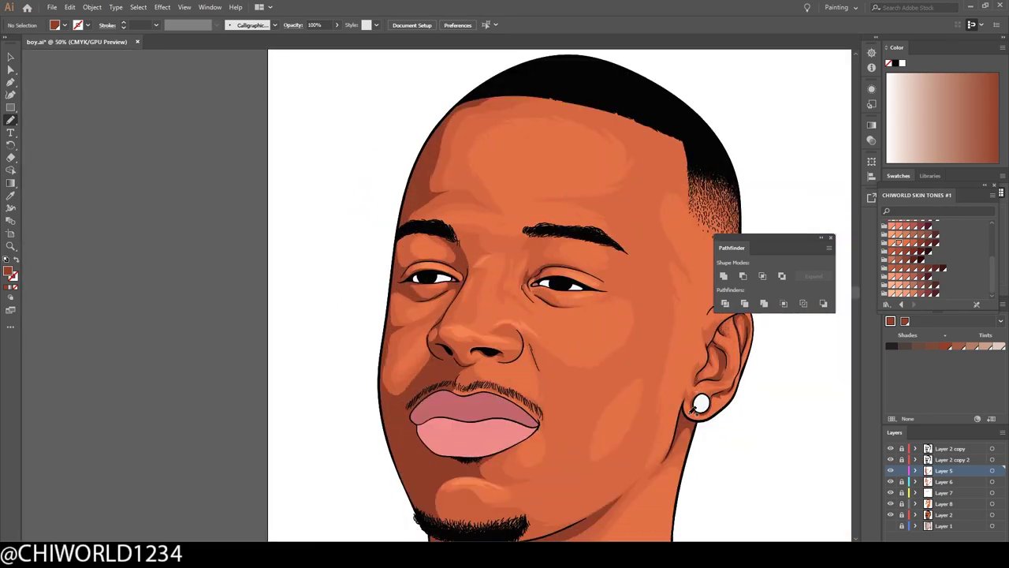
key("ctrl+equal")
key("ctrl+equal")
key("ctrl+equal")
key("ctrl+minus")
key("ctrl+minus")
key("ctrl+minus")
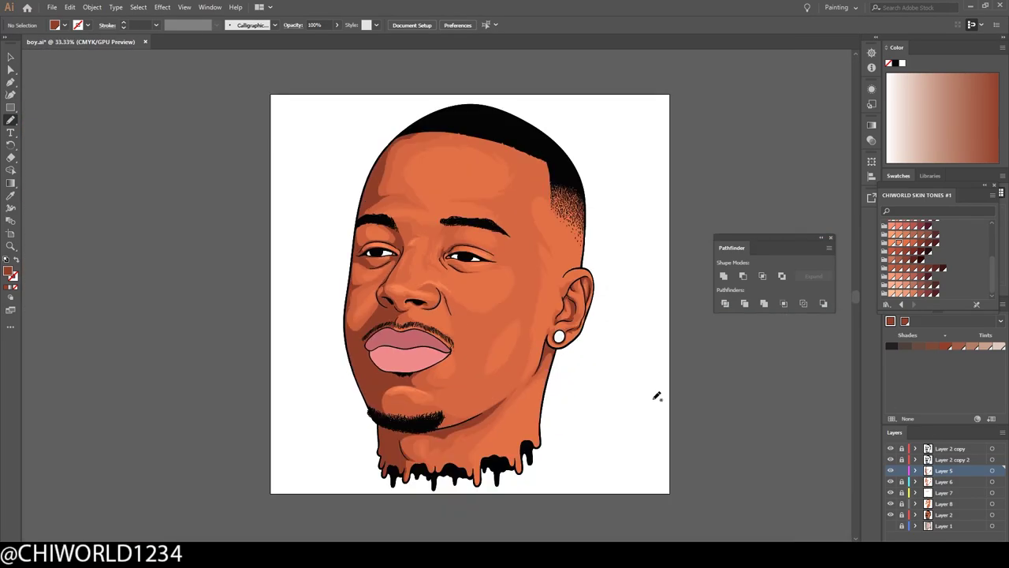
left_click(943, 481)
Paint shading beside the mustache and a texture stroke along the hairline
key("ctrl+equal")
key("ctrl+equal")
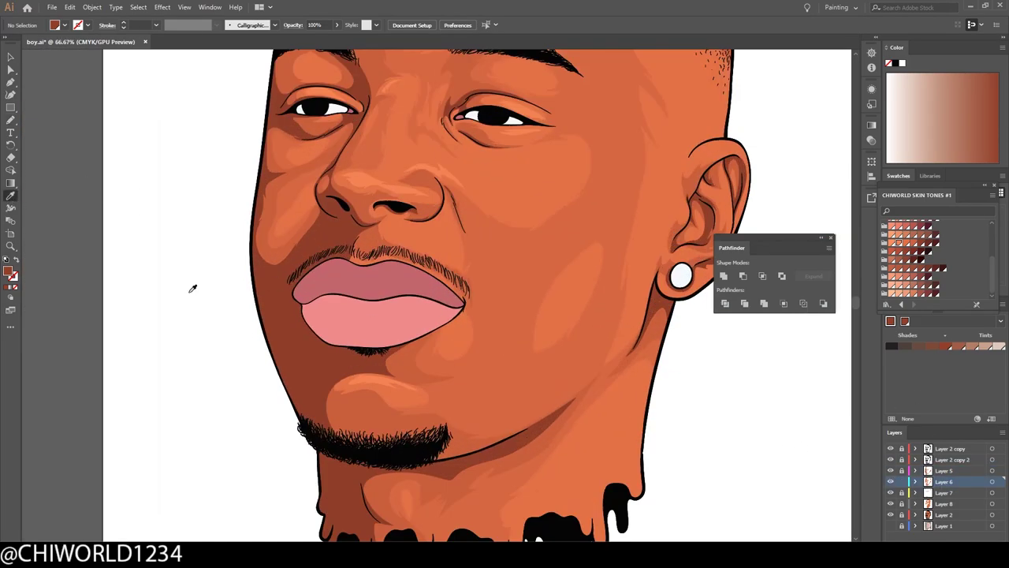
key("ctrl+equal")
key("ctrl+equal")
key("ctrl+minus")
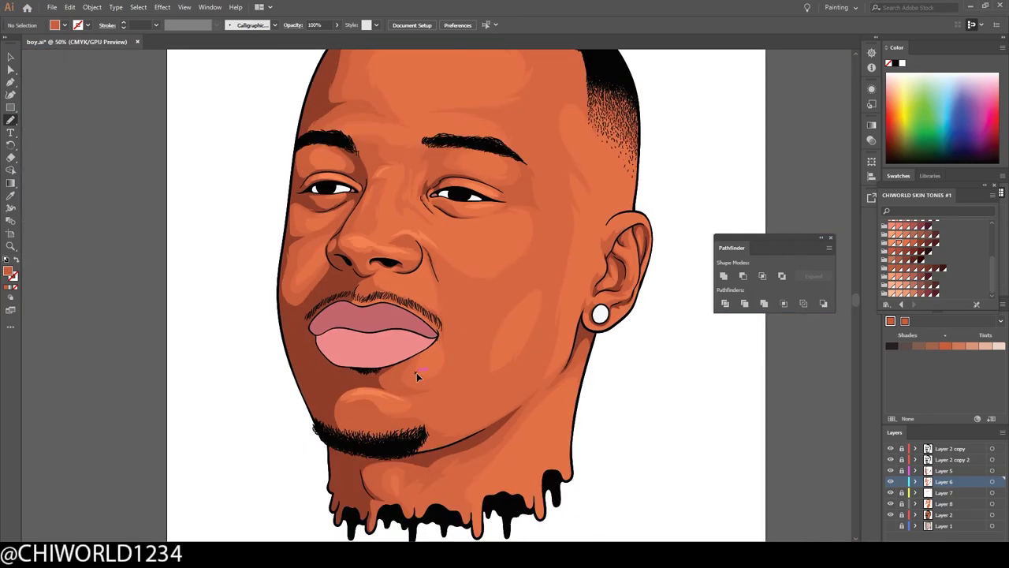
key("ctrl+minus")
scroll(511, 339, "up", 2)
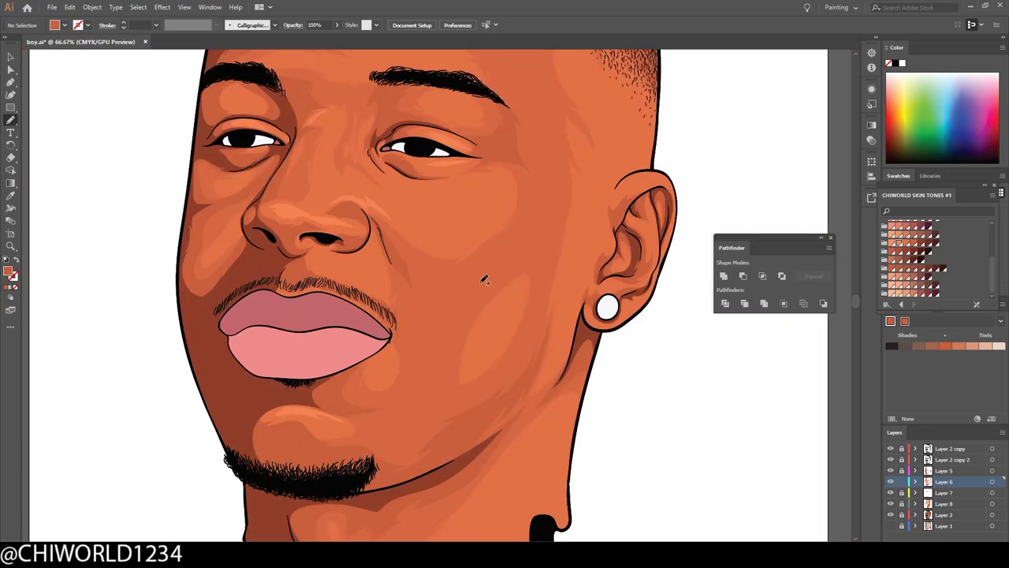
key("ctrl+equal")
left_click_drag(377, 413, 365, 335)
scroll(366, 334, "up", 5)
left_click_drag(646, 141, 621, 246)
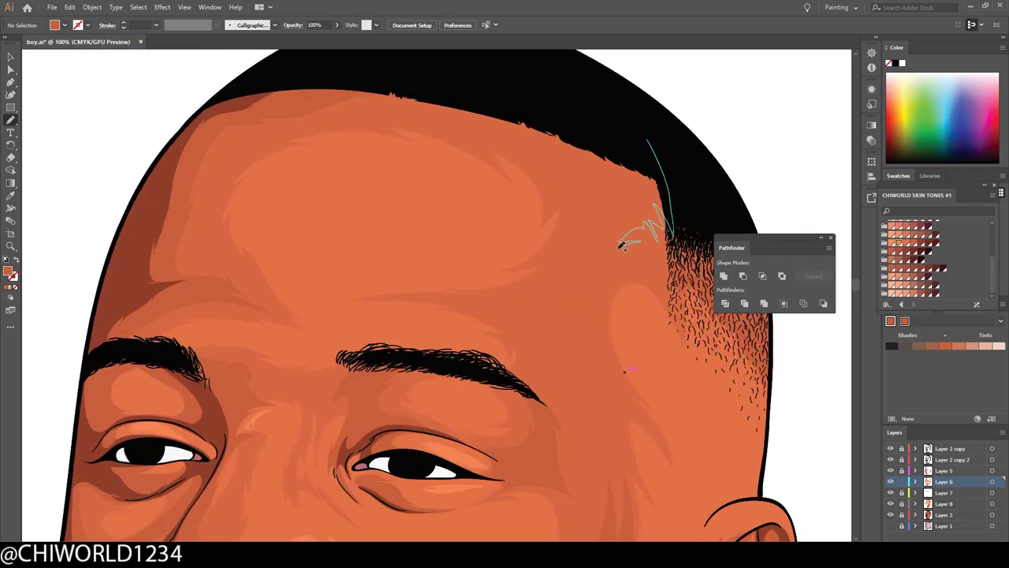
left_click_drag(524, 298, 532, 325)
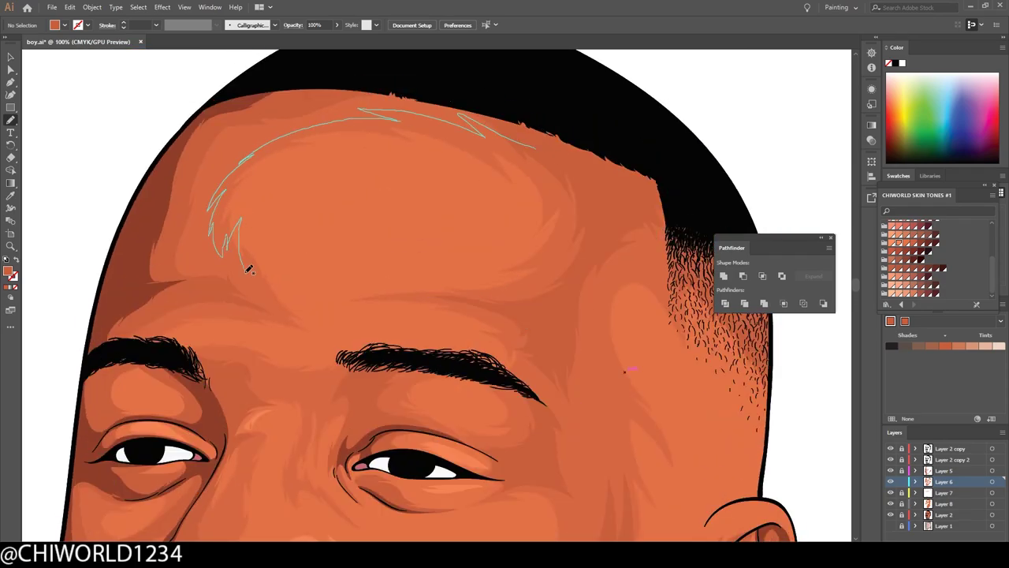
Sample a darker brown skin tone and get the brush ready for shading above the left eyebrow
key("ctrl+minus")
key("ctrl+minus")
key("ctrl+equal")
key("ctrl+equal")
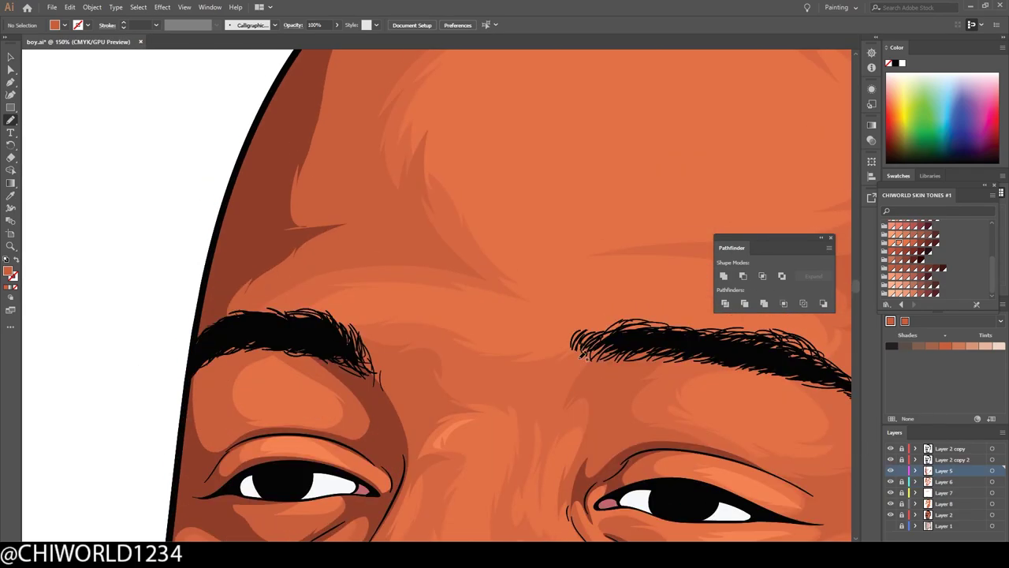
scroll(273, 241, "up", 3)
key("i")
left_click(338, 365)
key("b")
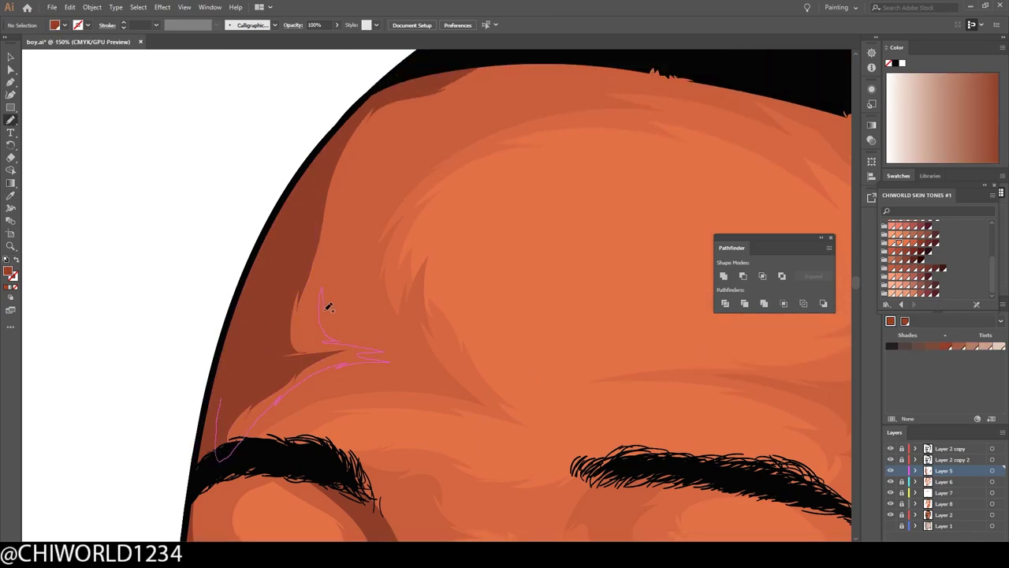
scroll(303, 208, "down", 5)
scroll(378, 323, "up", 2)
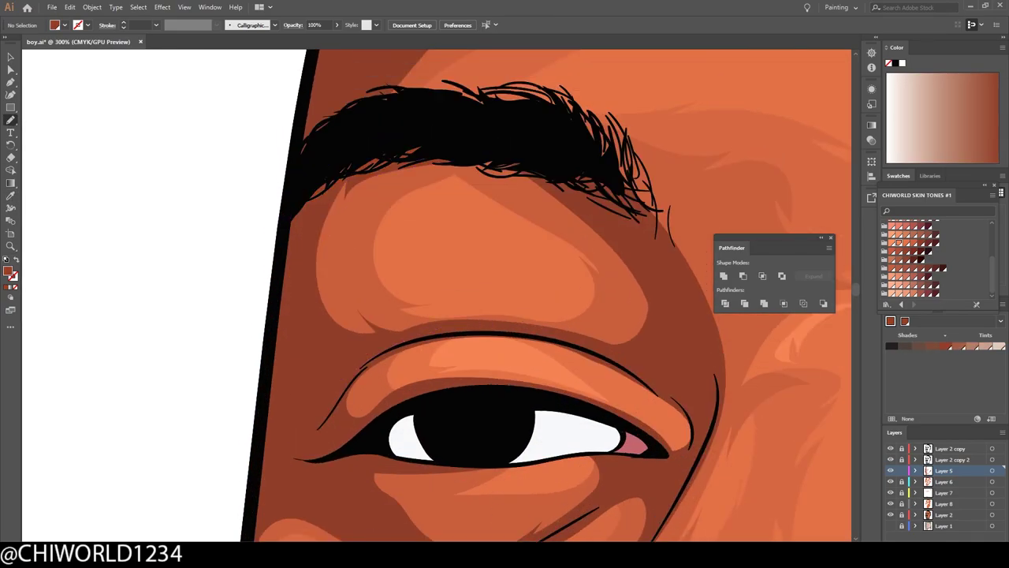
scroll(401, 376, "up", 2)
scroll(401, 376, "down", 2)
scroll(416, 480, "down", 3)
scroll(583, 370, "up", 5)
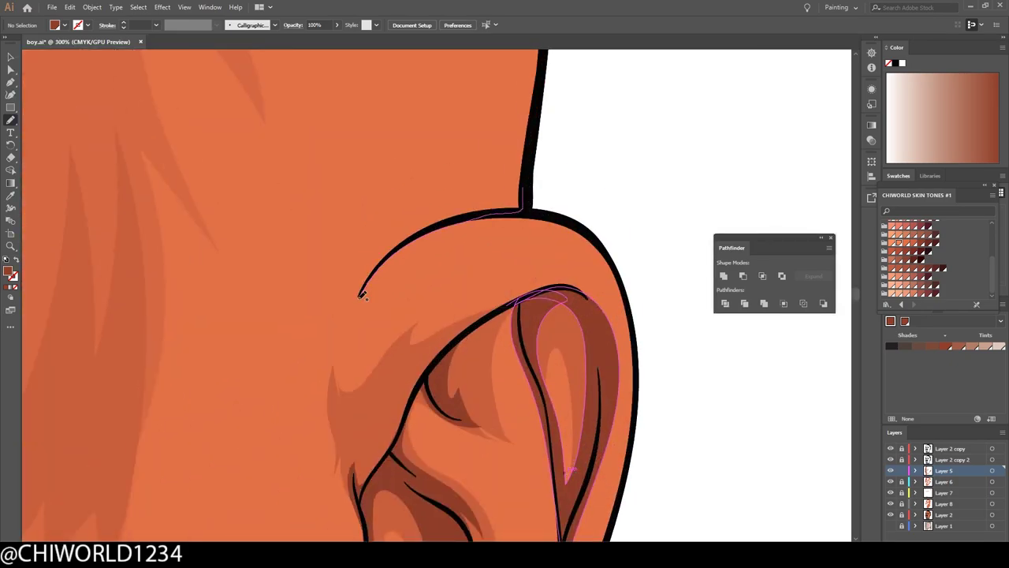
scroll(573, 463, "down", 4)
scroll(572, 464, "down", 1)
scroll(858, 322, "down", 1)
scroll(624, 365, "up", 2)
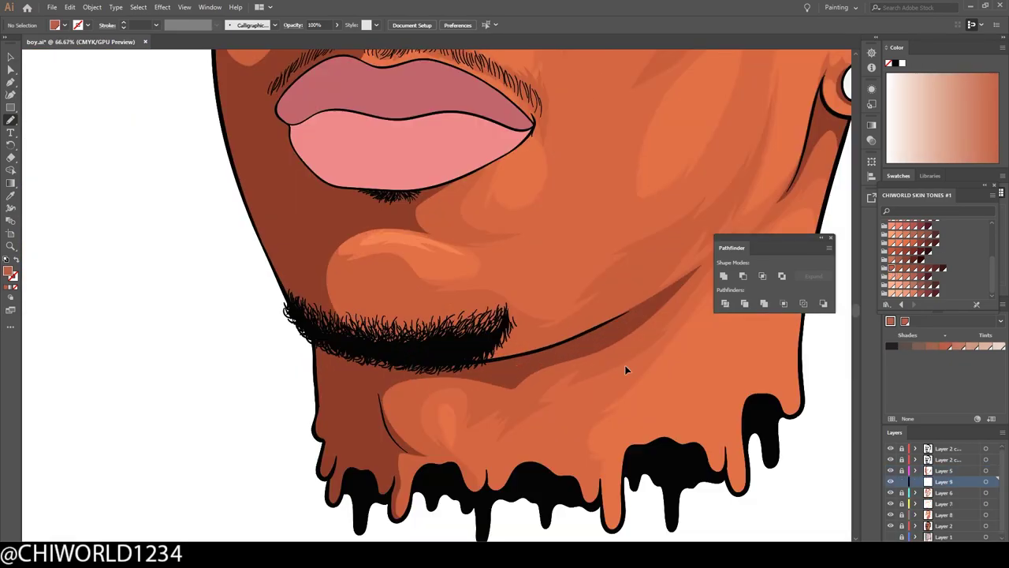
Marquee-select the chin and beard shading paths and add 11% Black to darken them
key("v")
left_click_drag(311, 231, 649, 360)
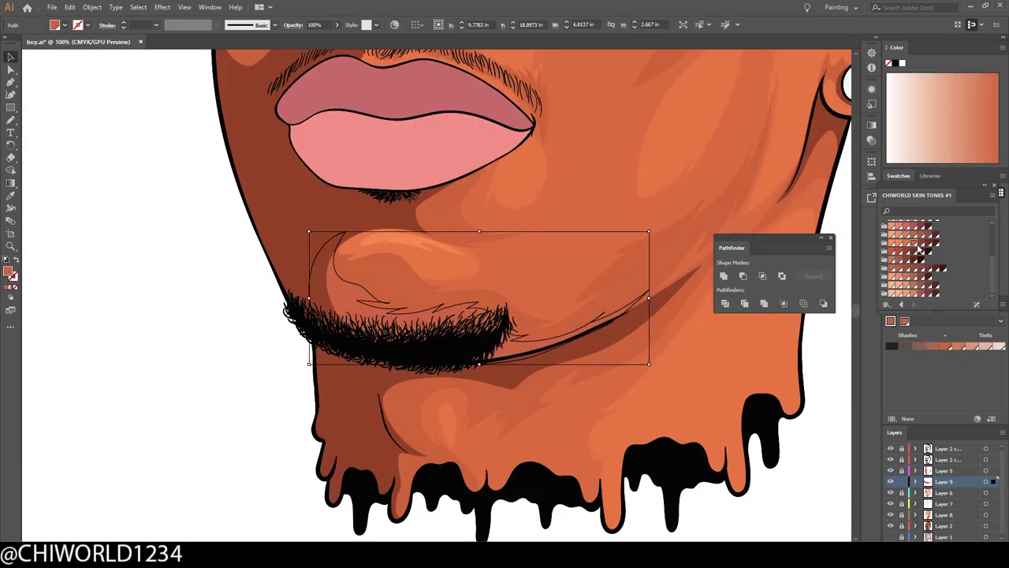
scroll(368, 300, "up", 3)
left_click_drag(97, 110, 105, 111)
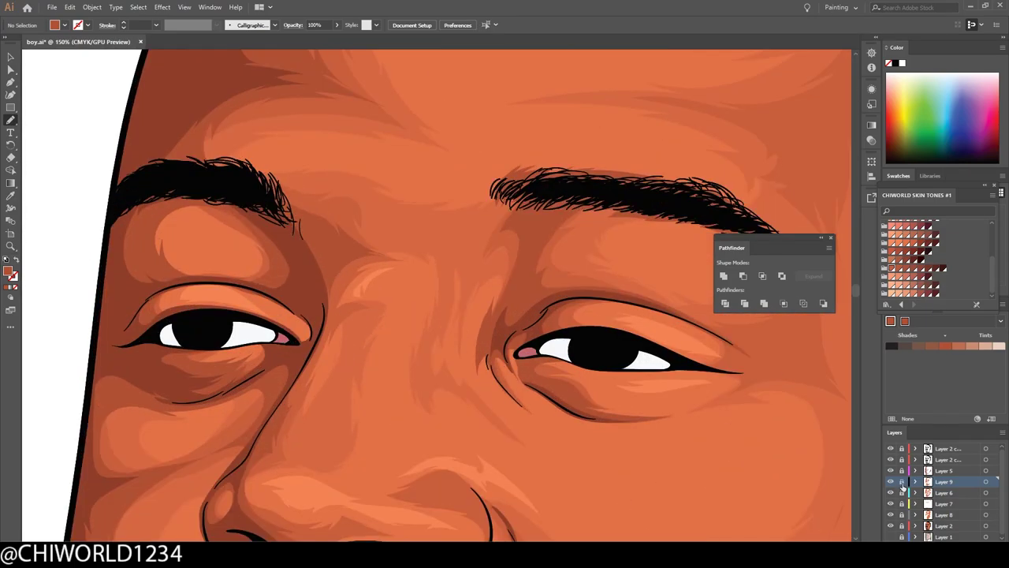
left_click(899, 494)
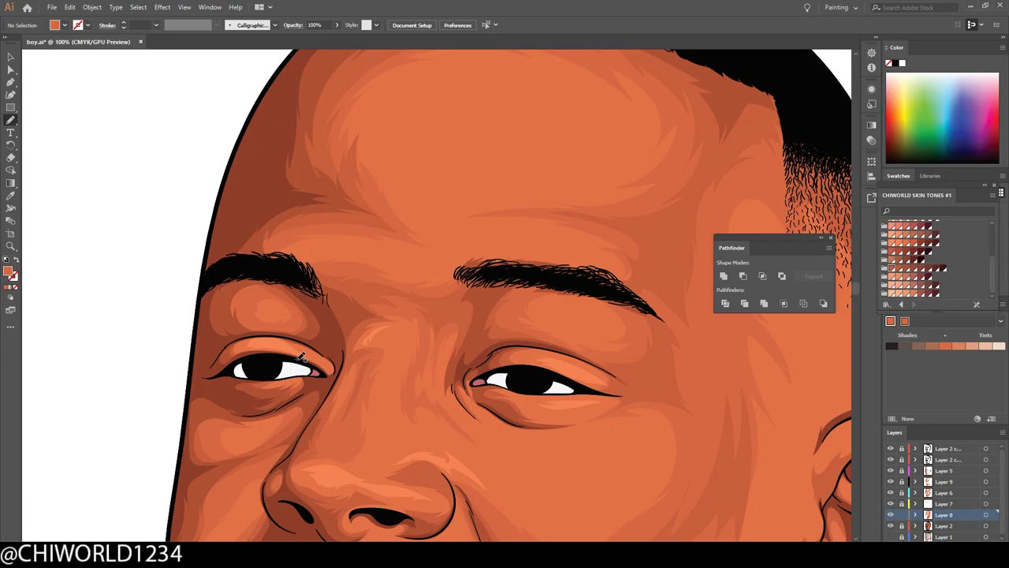
scroll(432, 276, "up", 2)
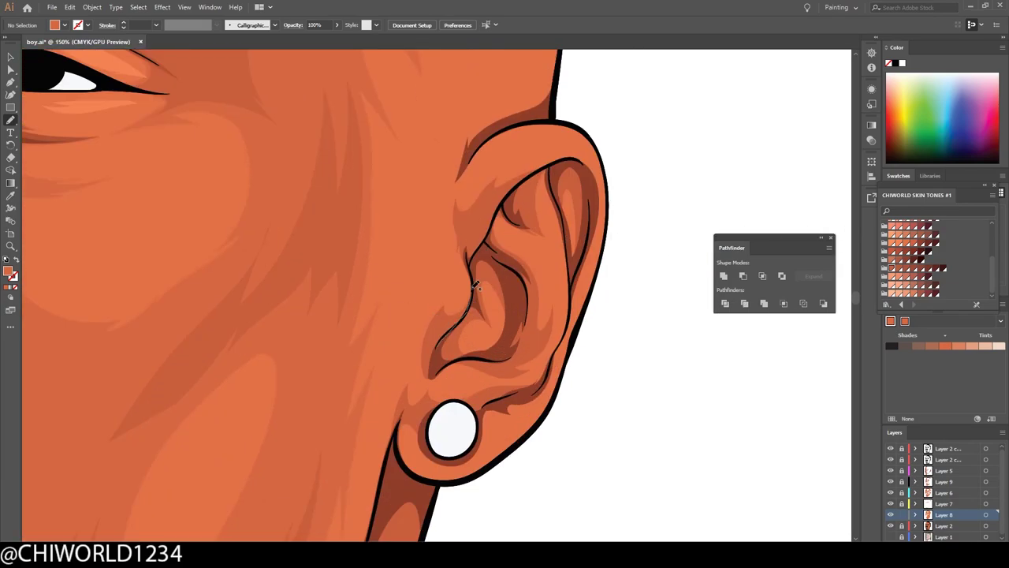
scroll(406, 366, "down", 2)
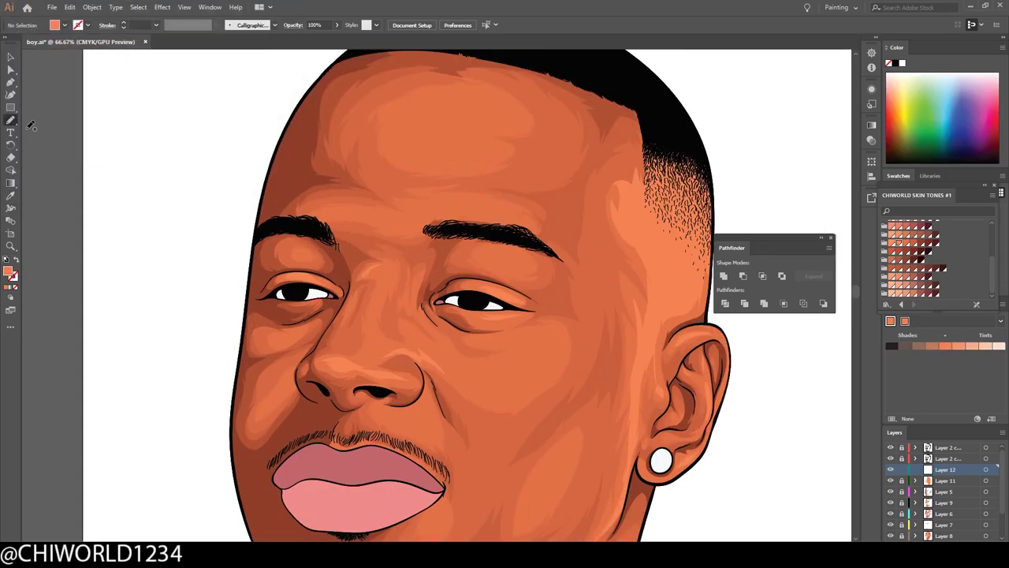
Draw a thin forehead shading stroke and lower its Black with Convert enabled
left_click_drag(325, 274, 396, 272)
scroll(395, 223, "up", 1)
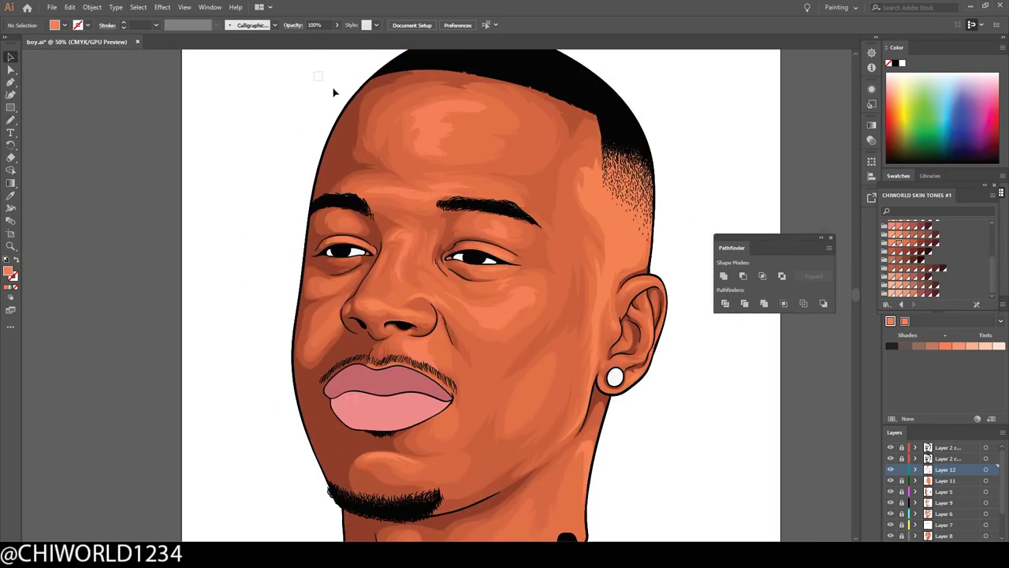
left_click(22, 48)
left_click_drag(98, 110, 85, 111)
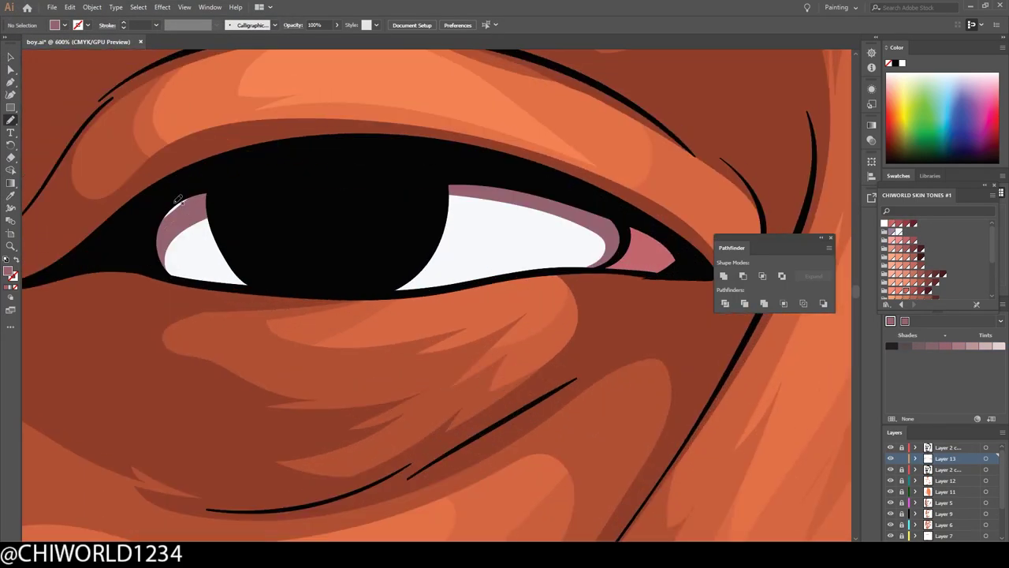
Add a facet line in the earring and a lower-lip highlight with shifted magenta
left_click_drag(516, 398, 454, 345)
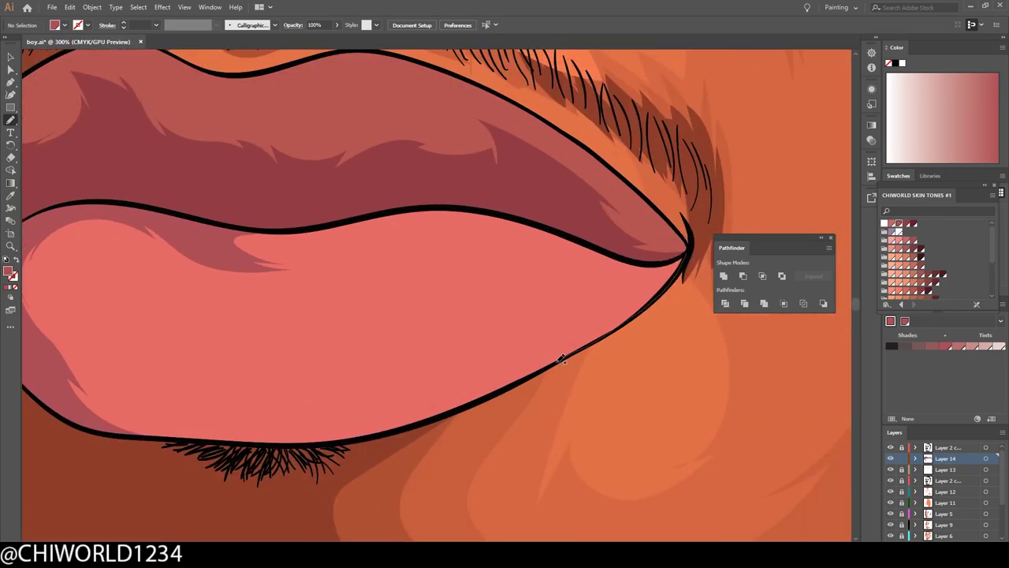
left_click_drag(378, 430, 412, 221)
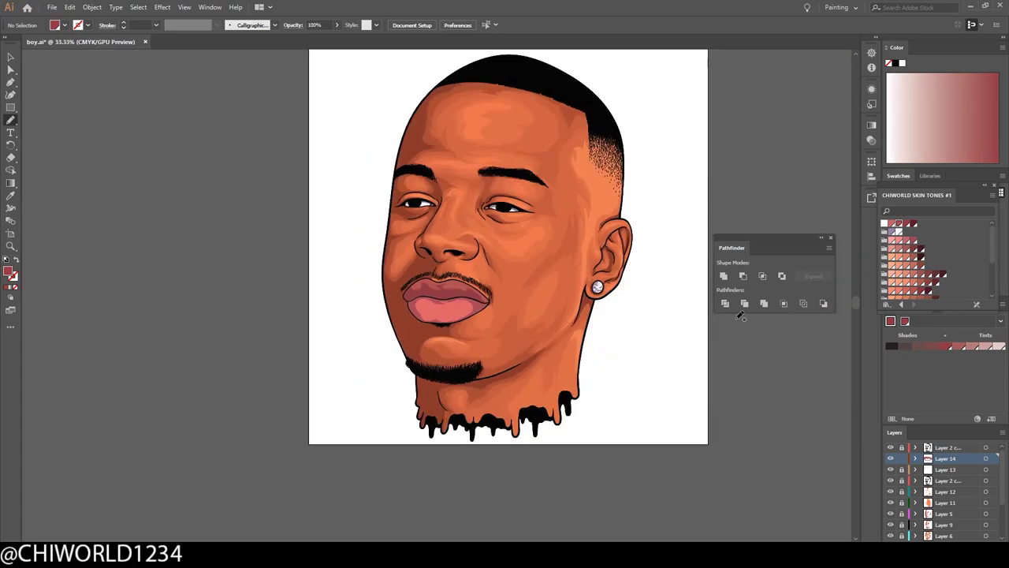
key("v")
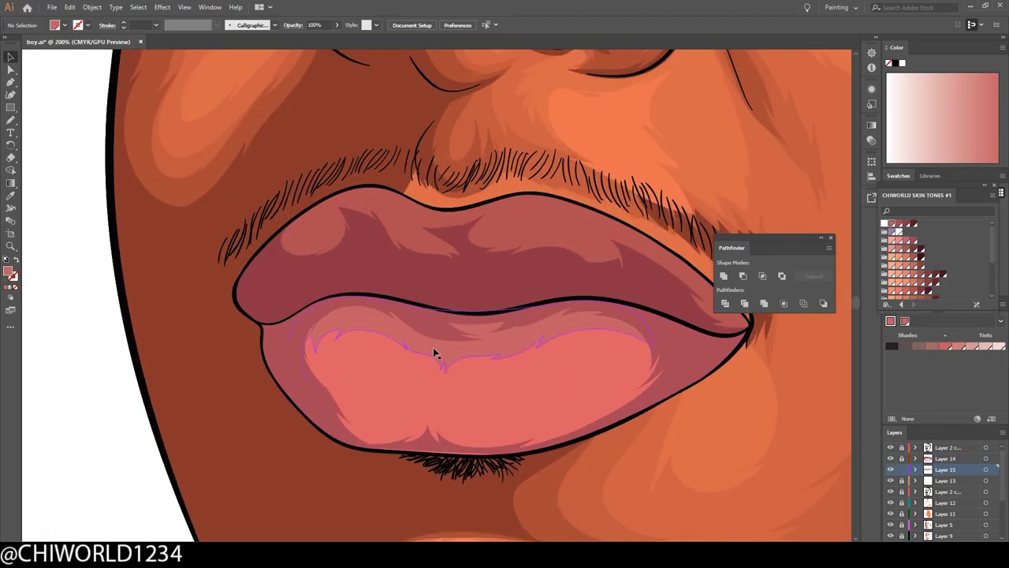
left_click(434, 354)
left_click_drag(98, 79, 103, 80)
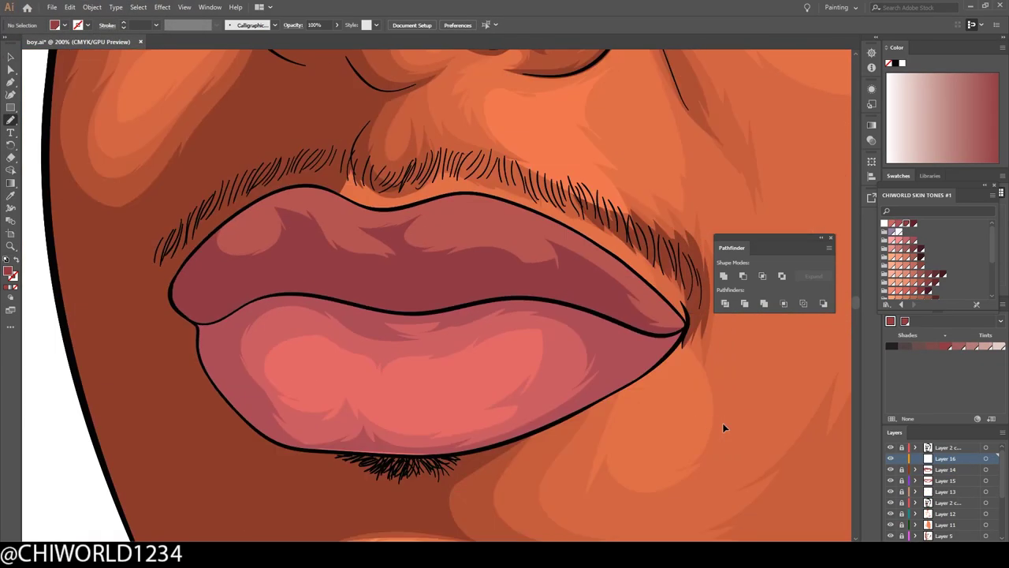
Paint a stroke along the lower-left lip edge and recolour the lips
left_click_drag(73, 339, 166, 373)
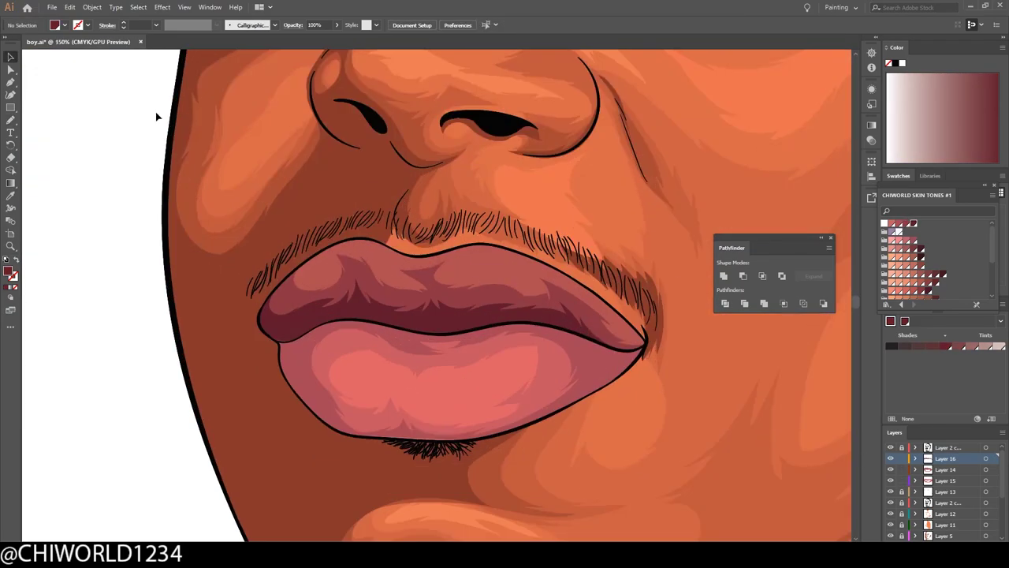
key("ctrl+a")
left_click(69, 8)
left_click(284, 207)
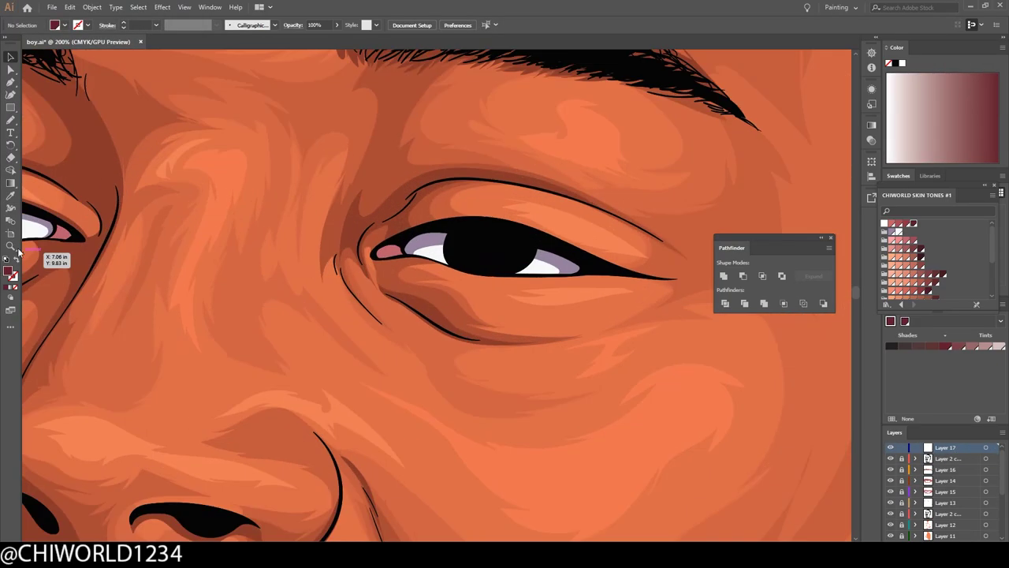
left_click(14, 118)
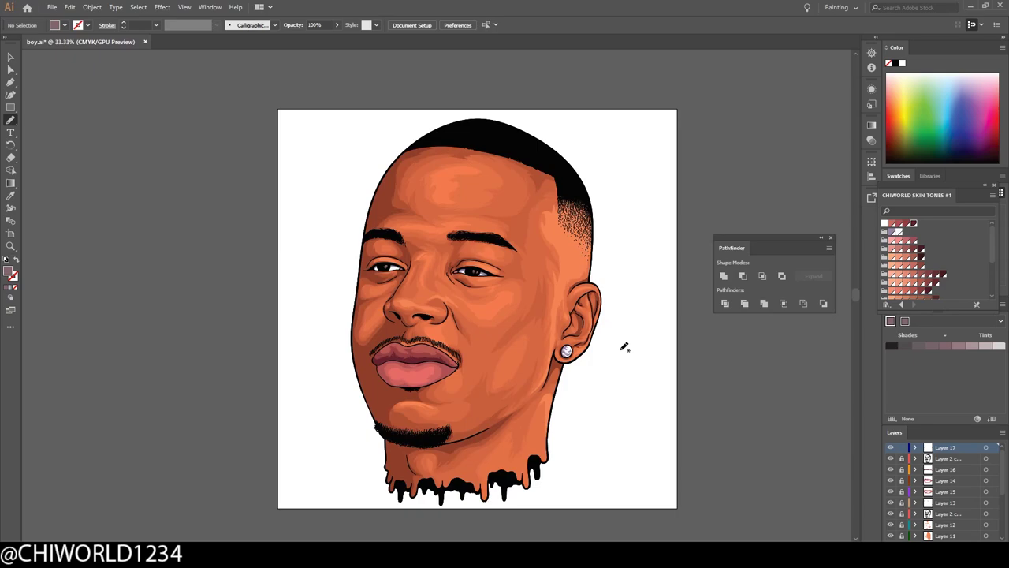
Load the Neutrals swatch library and add a coloured middle gradient stop
left_click(11, 120)
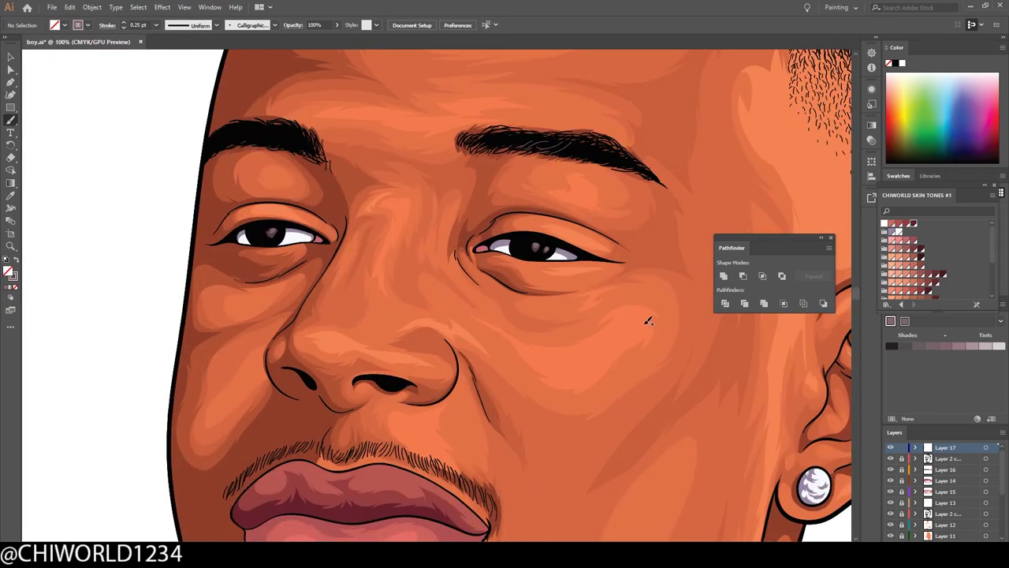
left_click(887, 304)
left_click(908, 157)
left_click(871, 125)
double_click(799, 207)
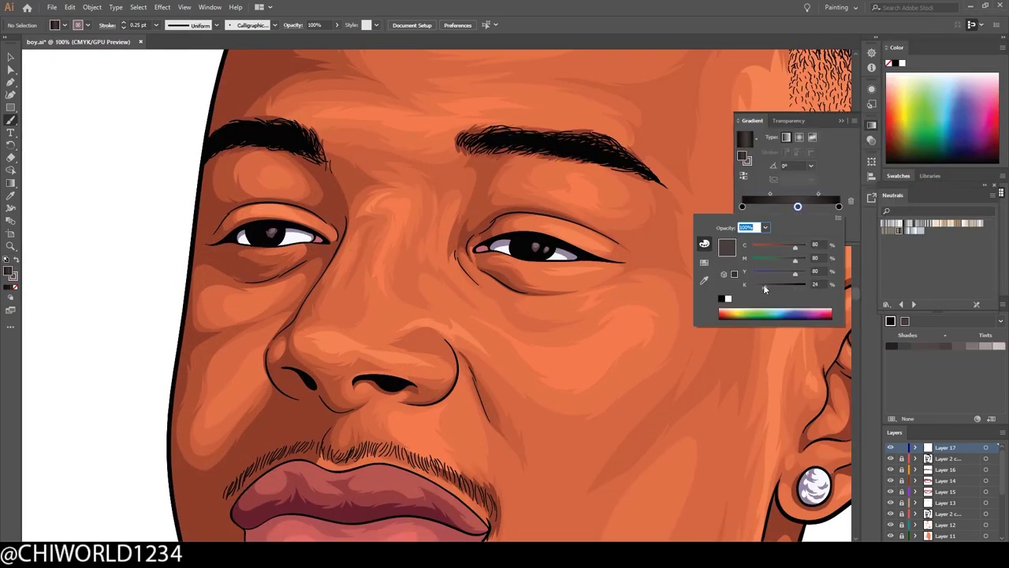
double_click(792, 206)
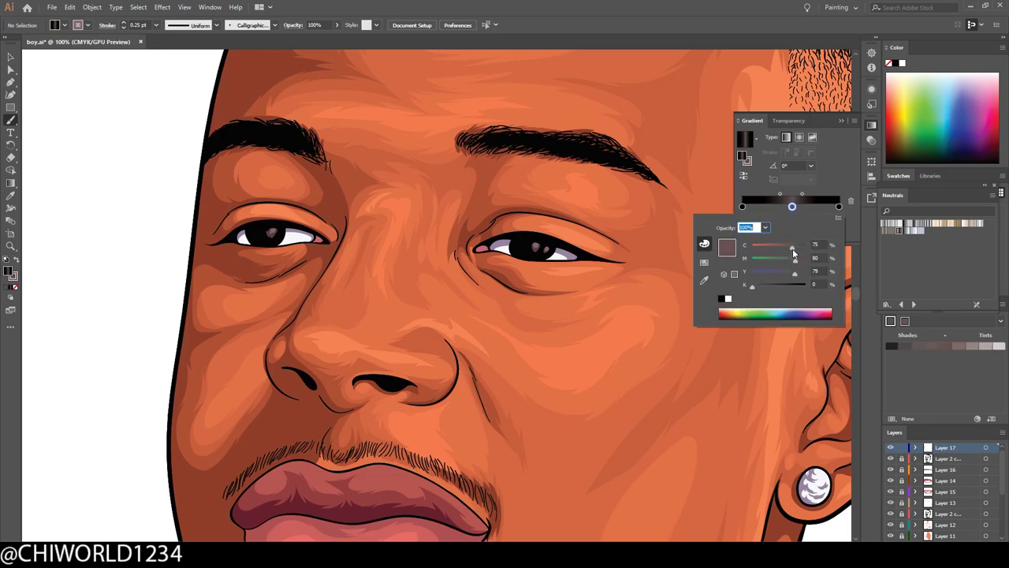
key("Escape")
Set fill to none and a 0.5 pt stroke, then refine the middle stop's colour
left_click(15, 265)
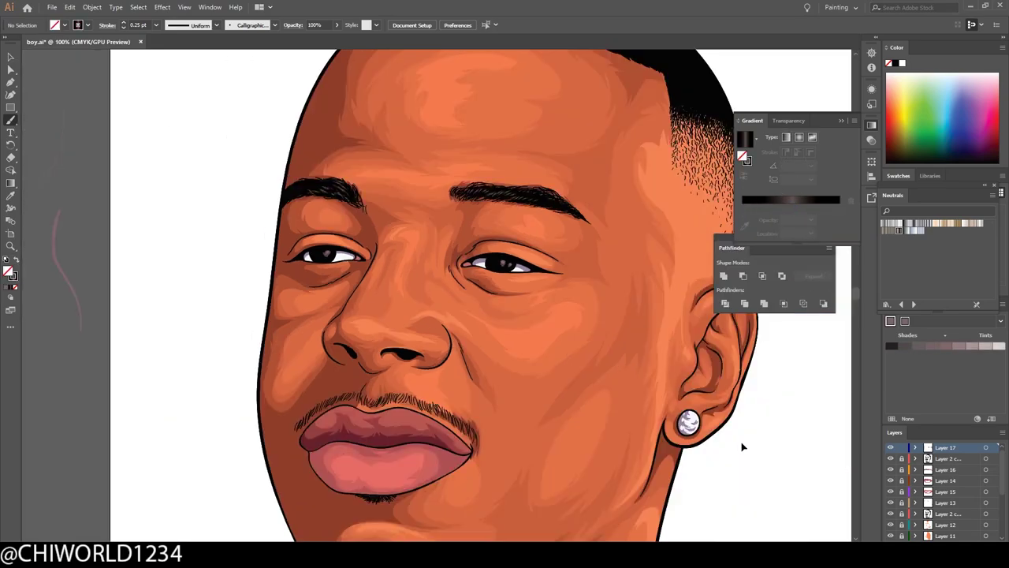
left_click(155, 24)
left_click(161, 71)
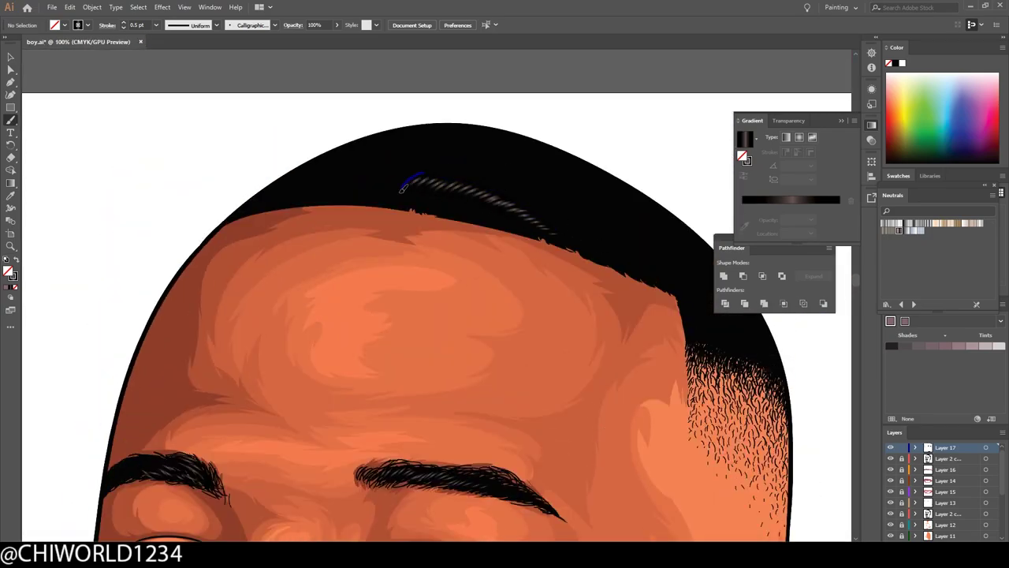
key("ctrl+equal")
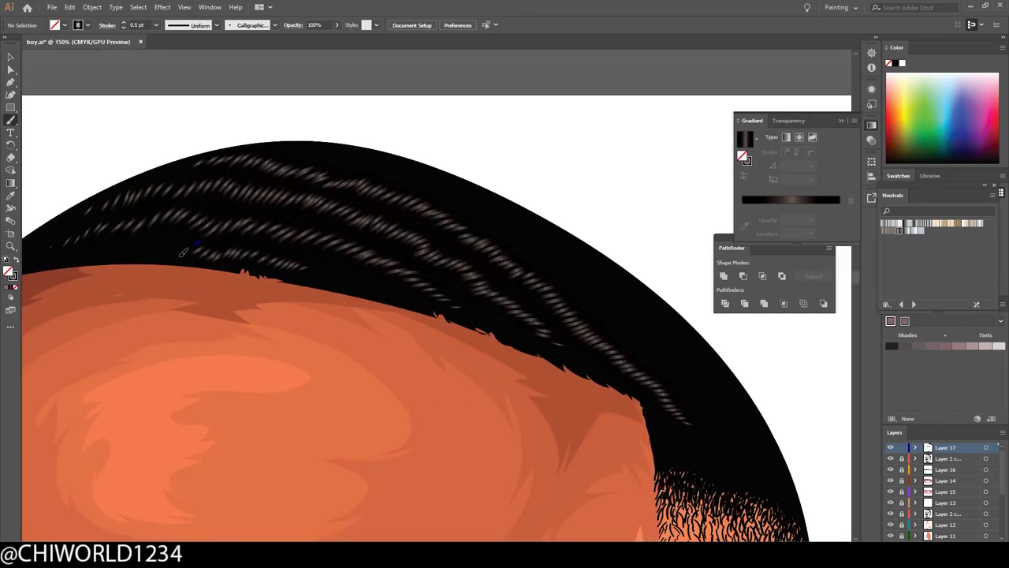
key("ctrl+minus")
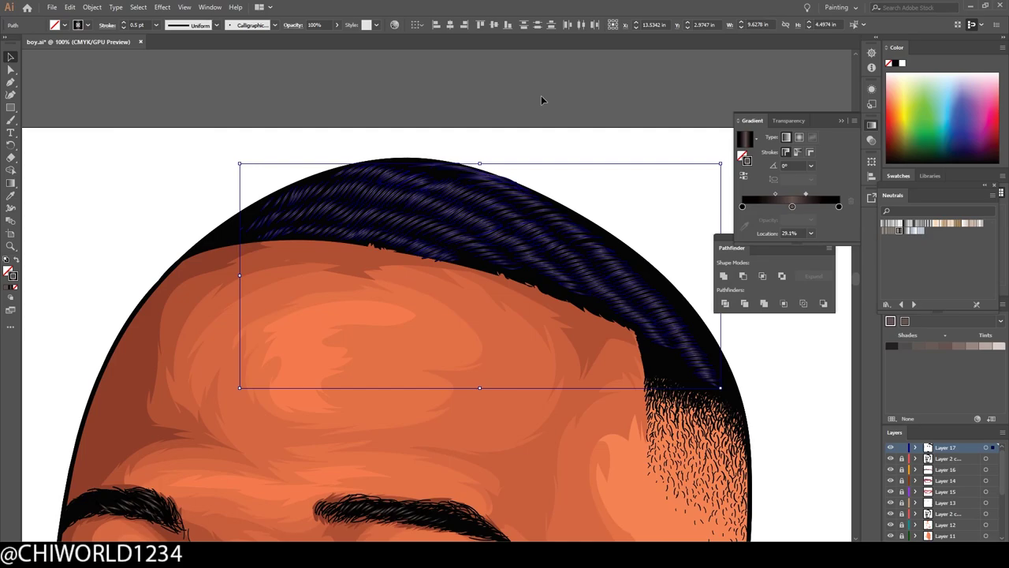
double_click(791, 206)
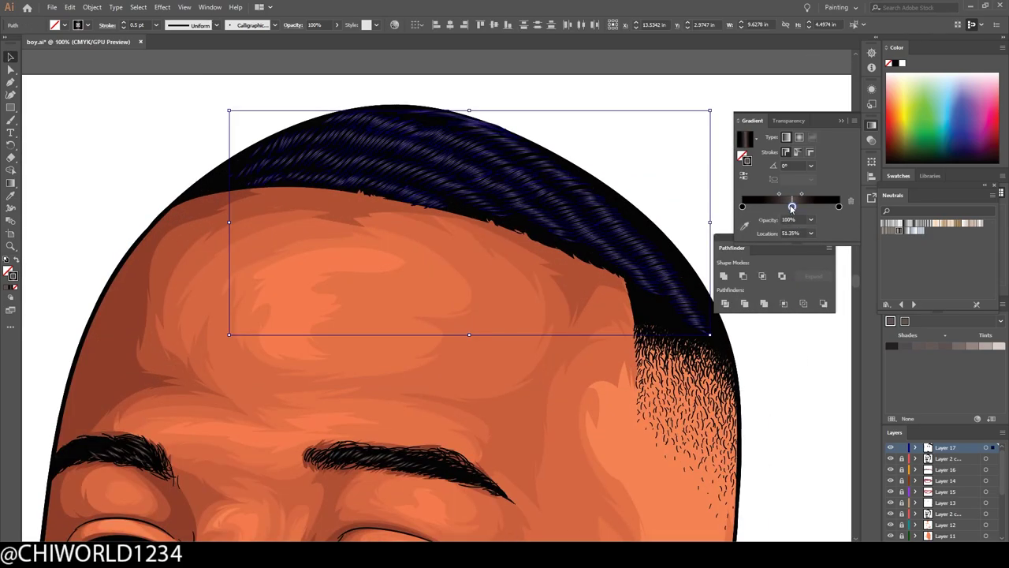
double_click(792, 206)
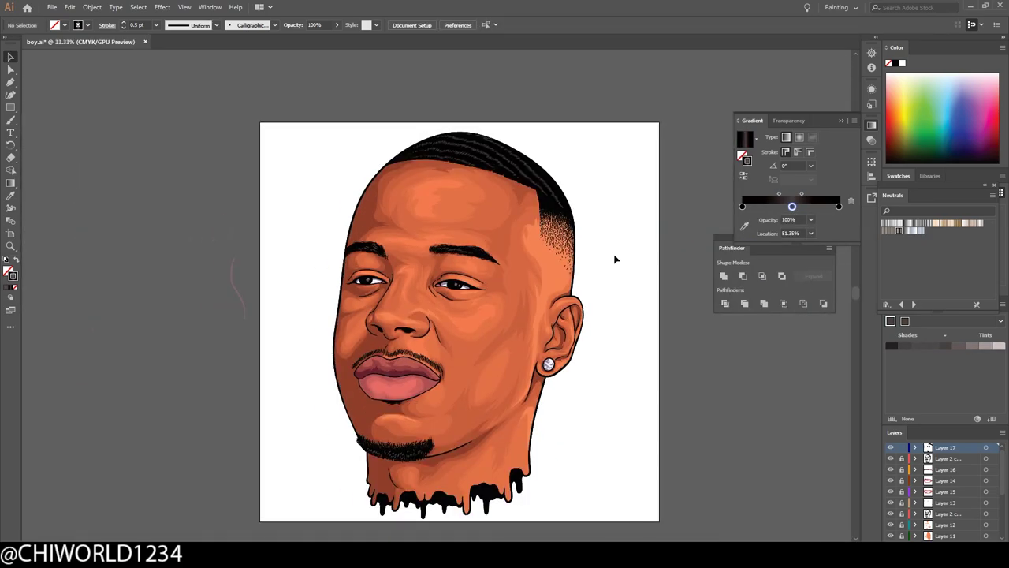